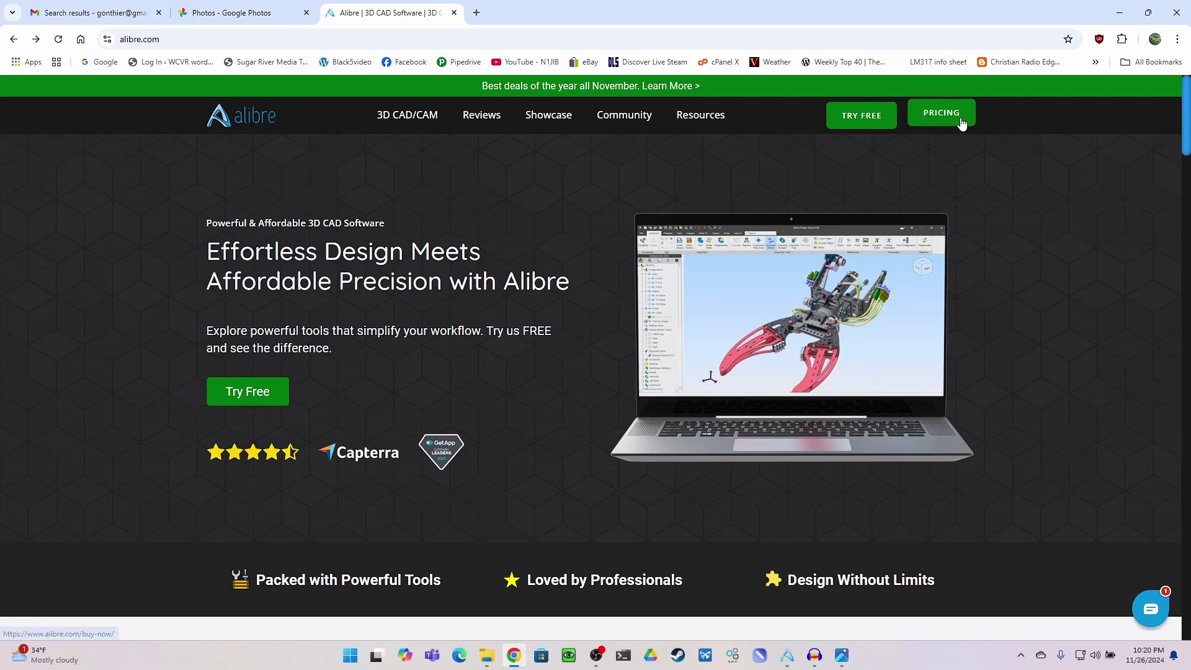
# - Open Alibre's pricing page and scroll to the $199, $999 and $1,999 license tiers
pyautogui.click(961, 122)
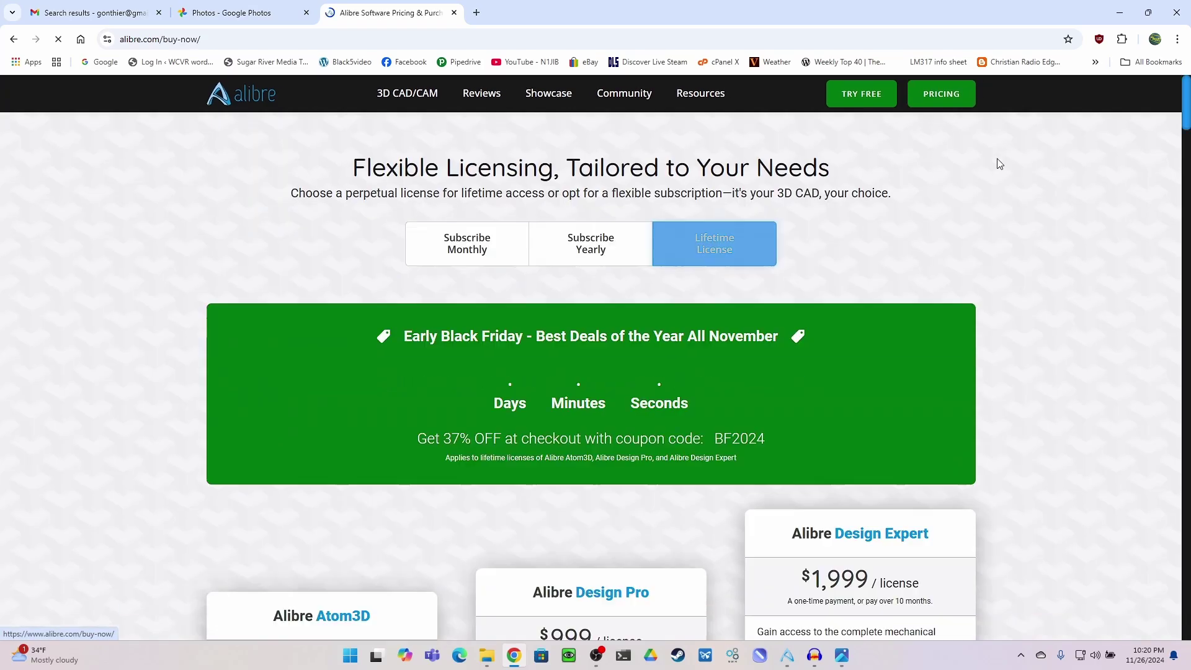
pyautogui.scroll(-6, 1044, 239)
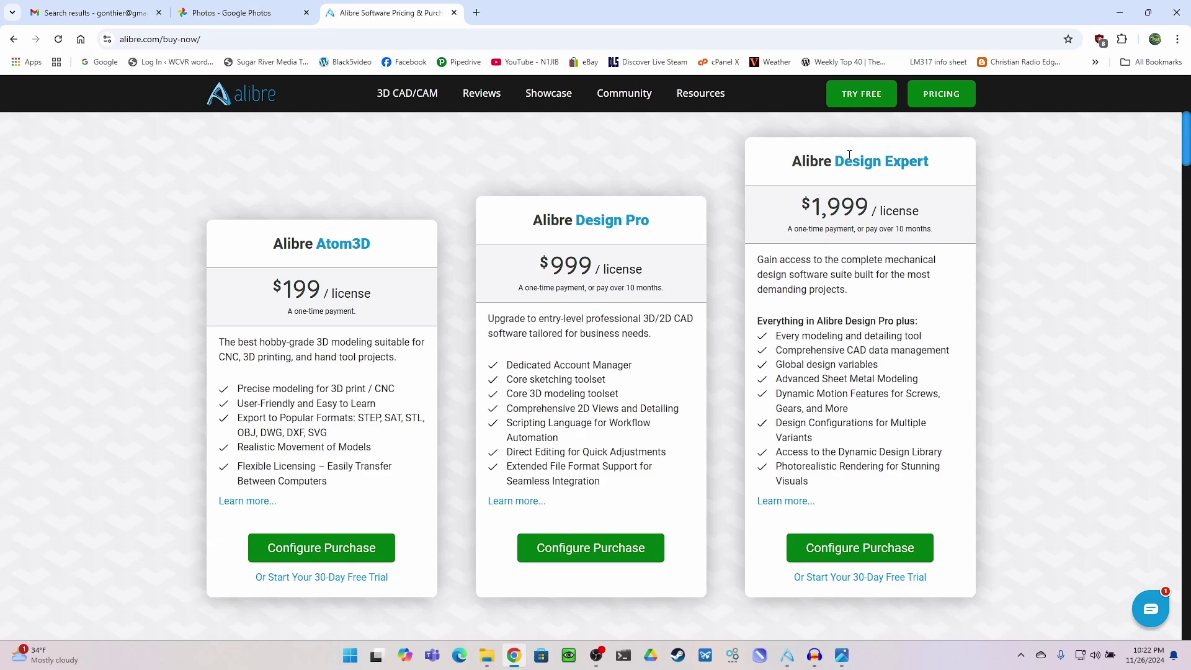
# - Create New Part (1) in Alibre and move its window beside the beam reference photo
pyautogui.click(1120, 12)
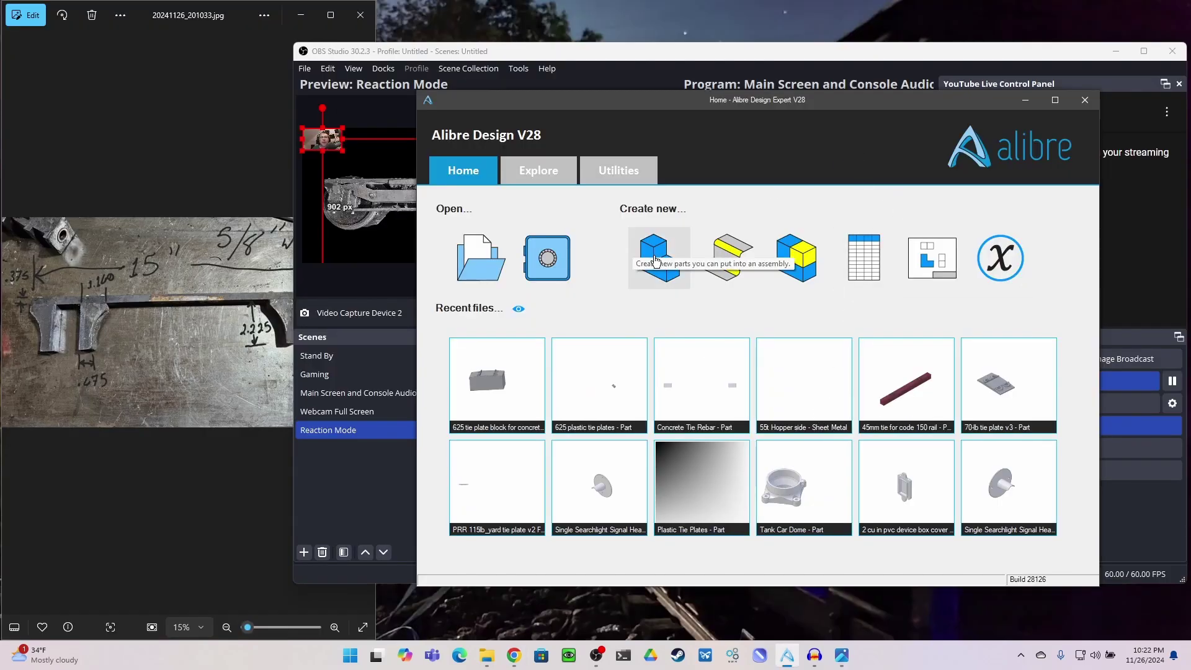
pyautogui.click(667, 271)
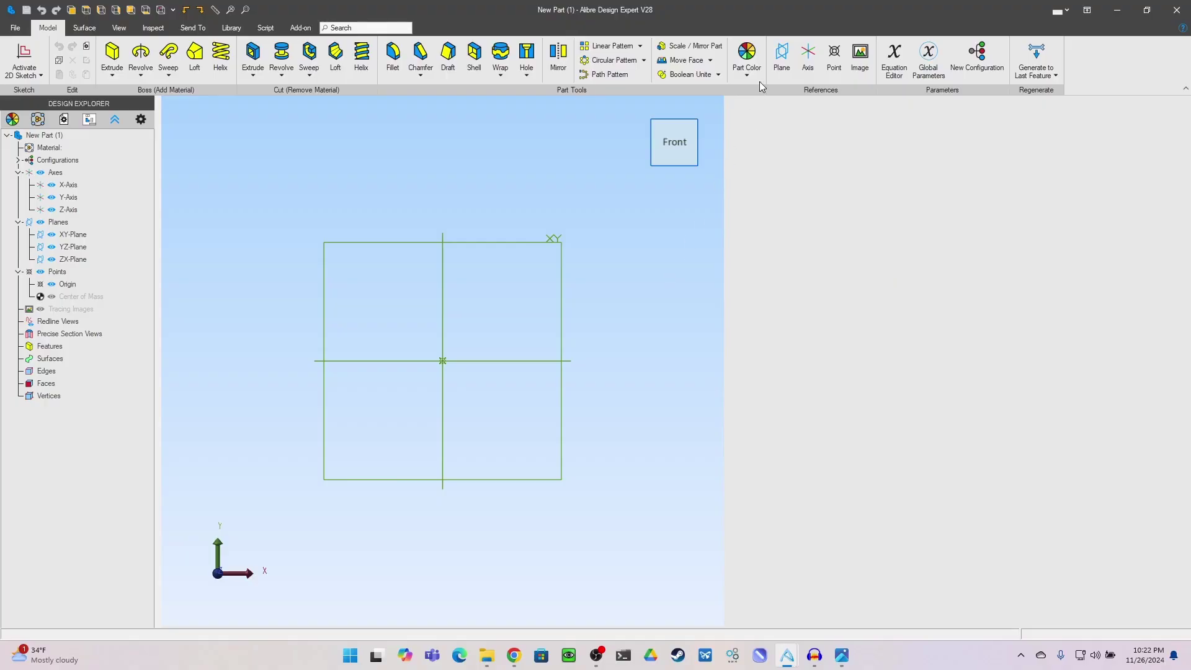
pyautogui.click(1116, 10)
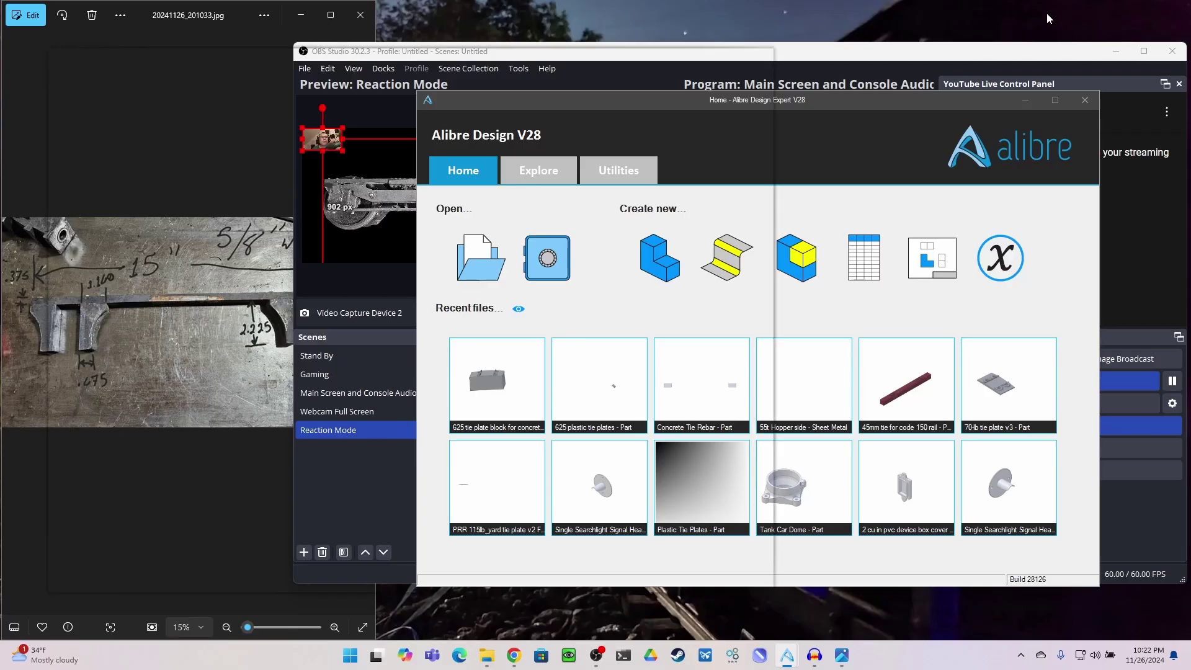
pyautogui.moveTo(566, 56); pyautogui.dragTo(893, 19)
pyautogui.click(1115, 51)
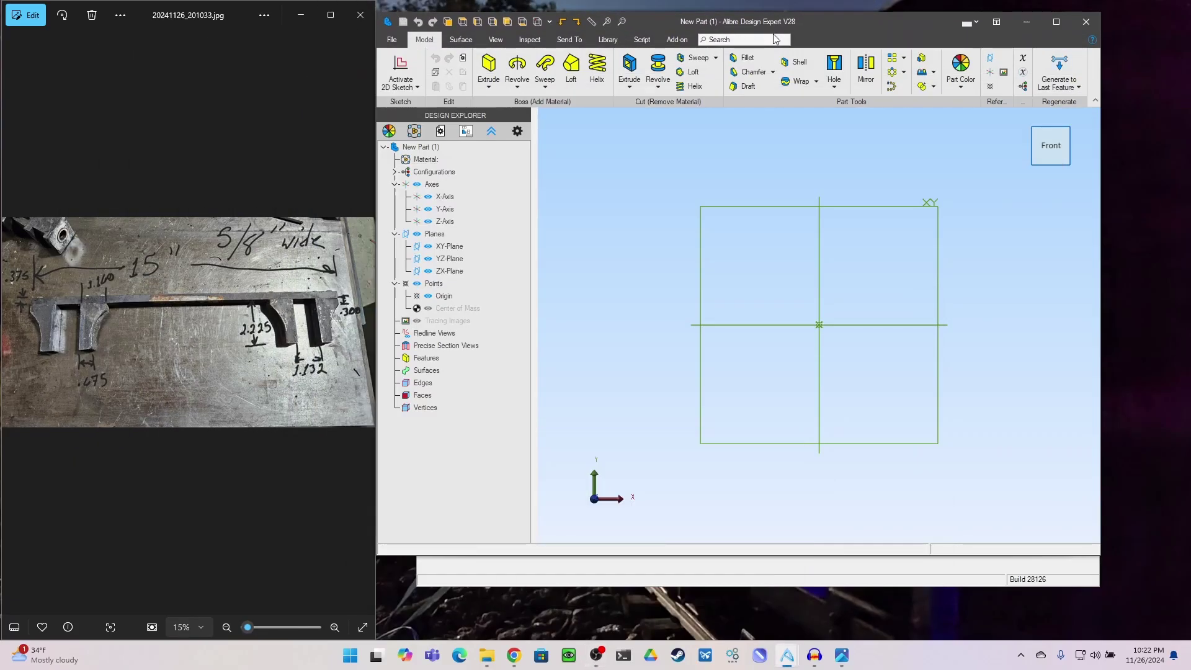
pyautogui.moveTo(818, 25); pyautogui.dragTo(821, 14)
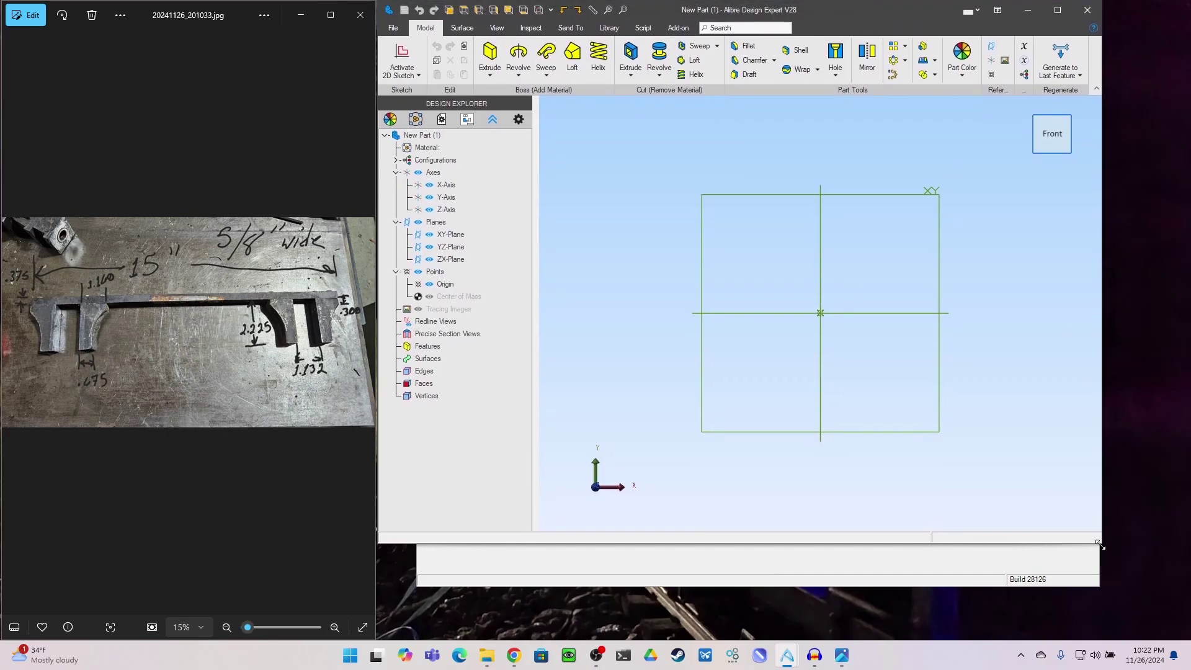
# - Resize the part window to fill the right side of the screen and select the XY-Plane
pyautogui.moveTo(1101, 544); pyautogui.dragTo(1187, 641)
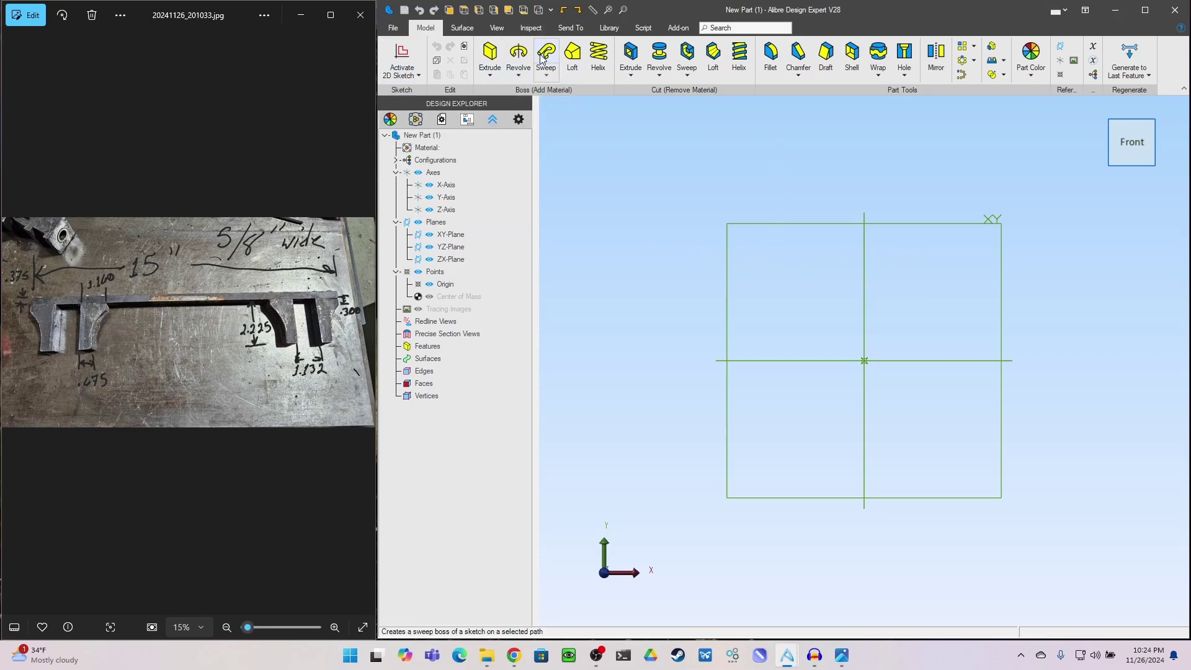
pyautogui.click(833, 225)
# - Start a 2D sketch on the XY plane and draw the 15-inch top line
pyautogui.click(402, 59)
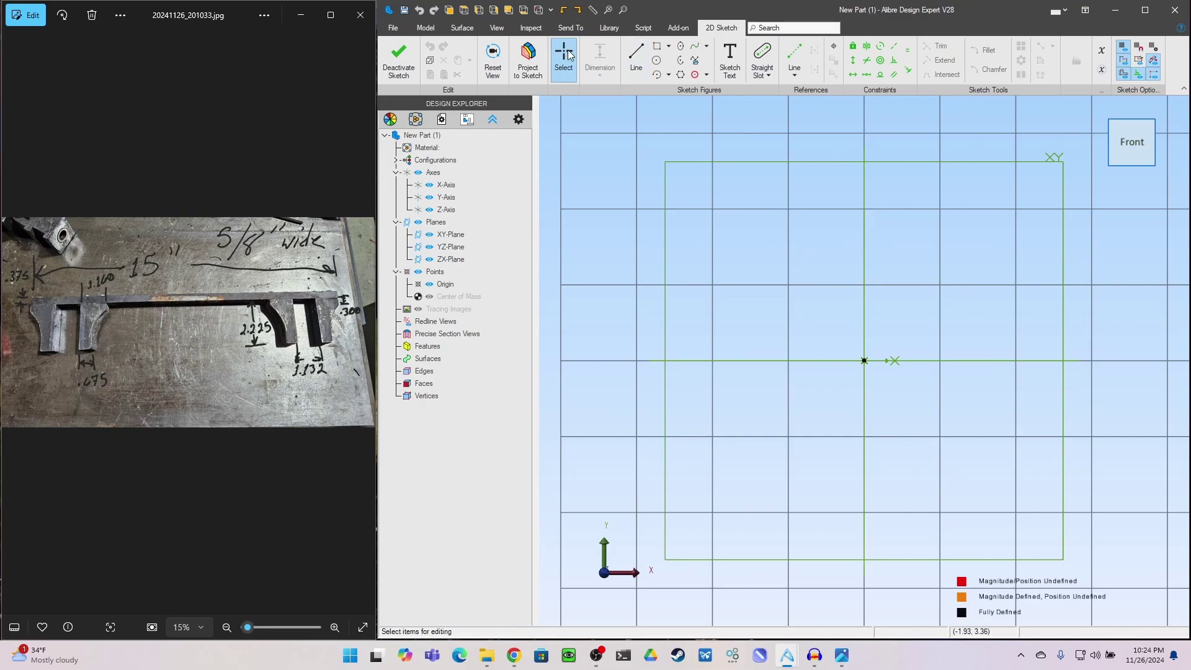
pyautogui.click(643, 58)
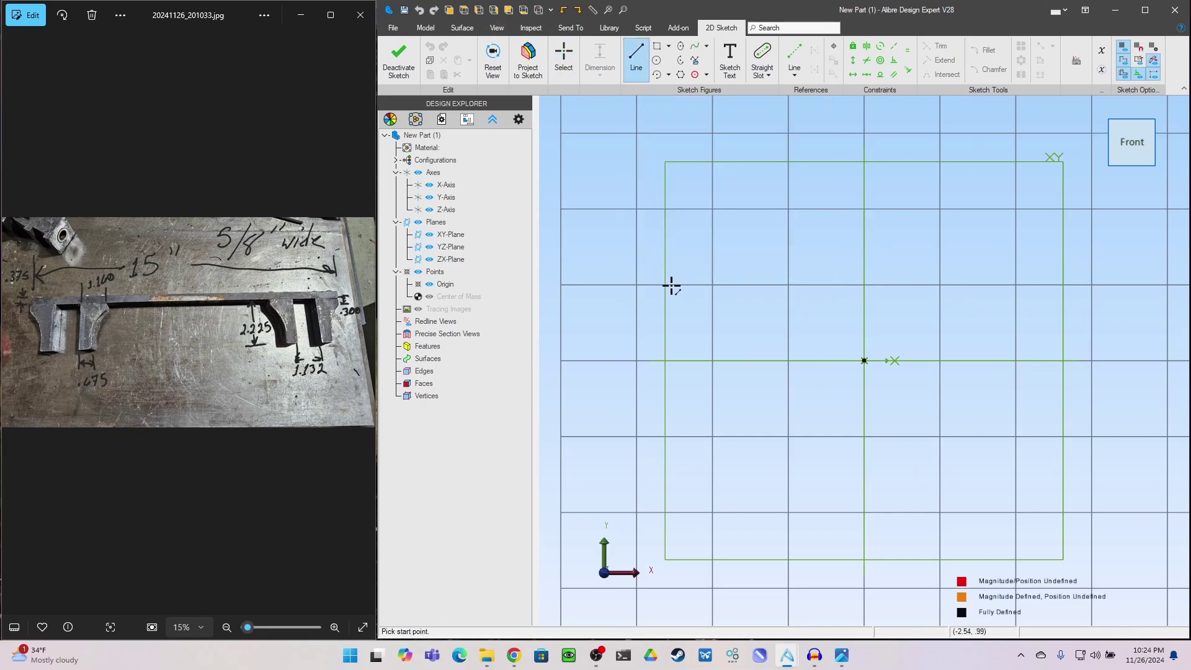
pyautogui.click(688, 305)
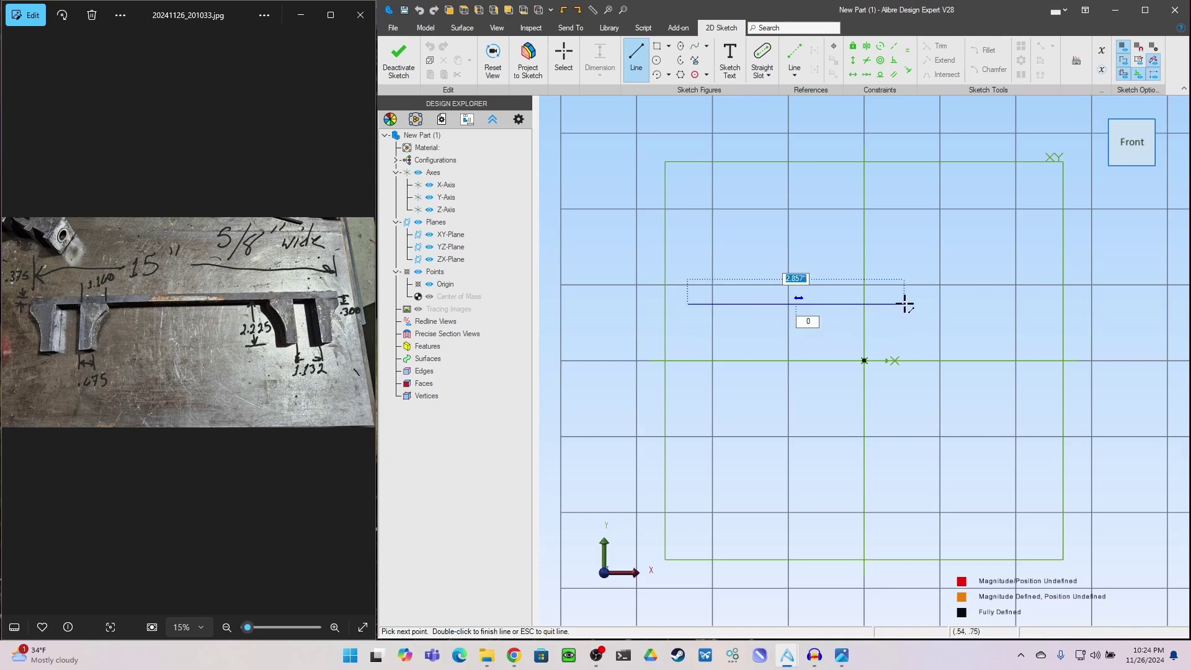
pyautogui.write('15')
pyautogui.press('Return')
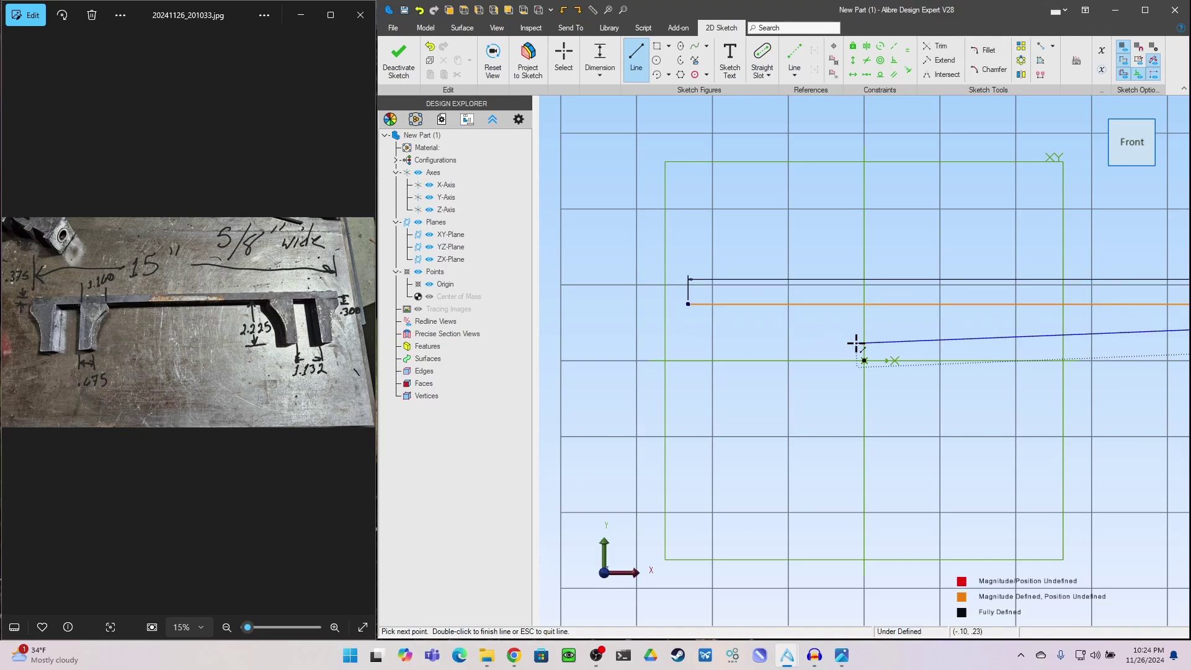
# - Add the 0.375-inch right edge and the 15-inch bottom return line
pyautogui.scroll(-4, 702, 337)
pyautogui.scroll(-1, 655, 338)
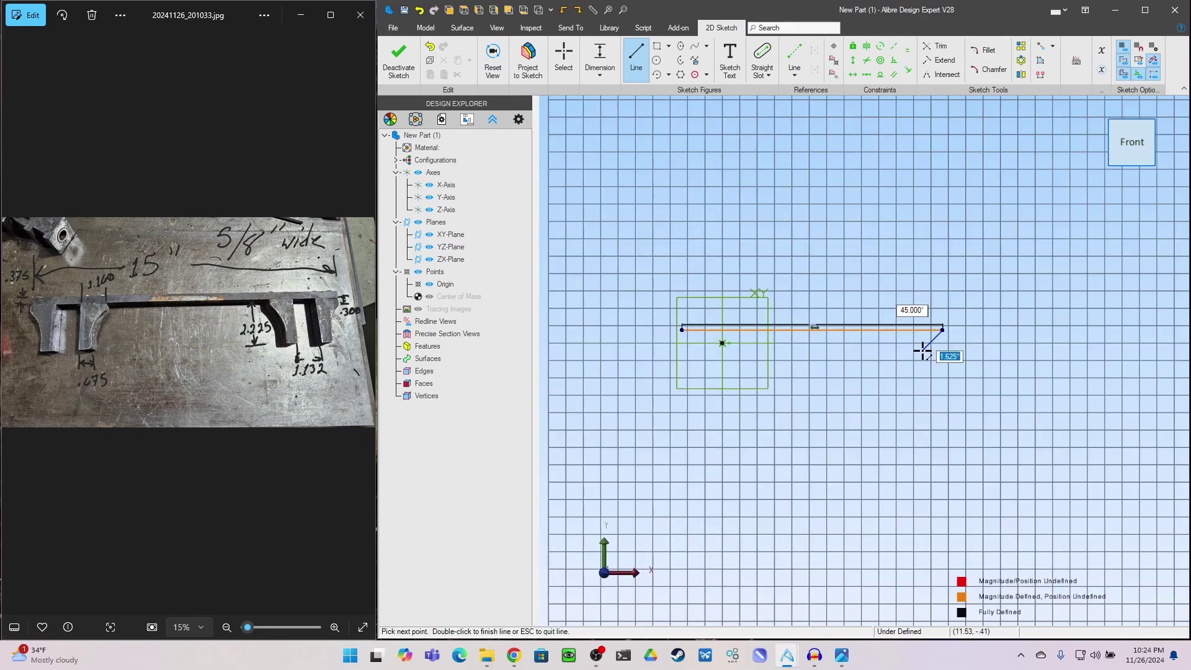
pyautogui.scroll(1, 947, 340)
pyautogui.scroll(1, 947, 341)
pyautogui.scroll(-1, 633, 344)
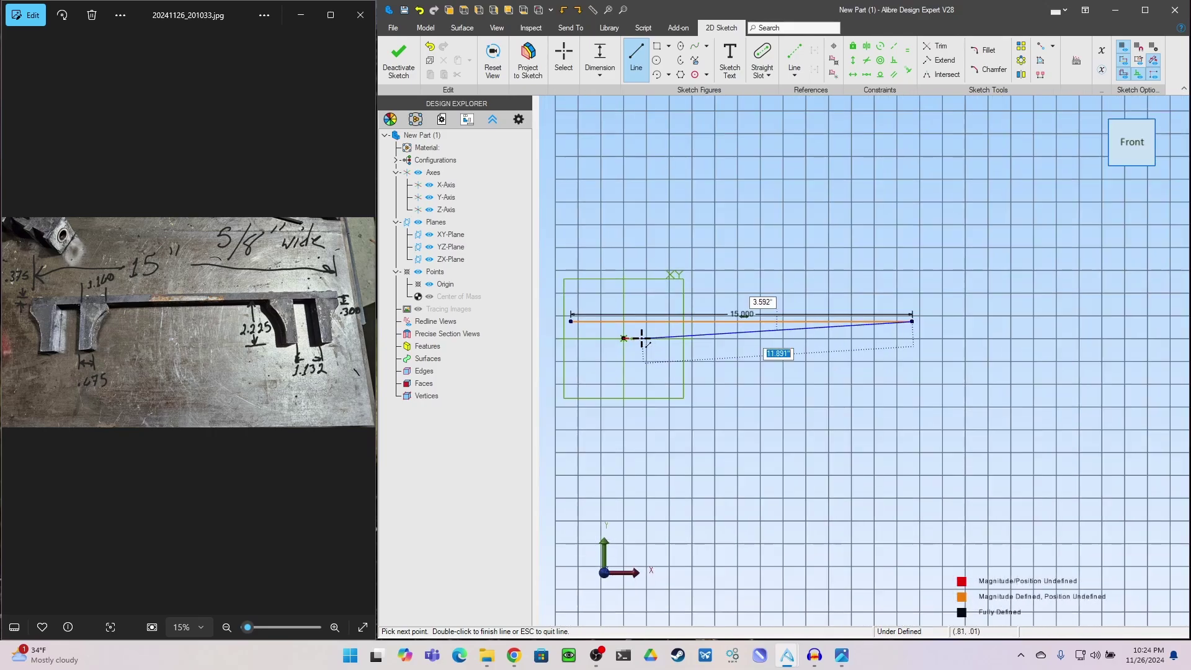
pyautogui.scroll(3, 570, 335)
pyautogui.scroll(2, 572, 336)
pyautogui.scroll(-1, 572, 336)
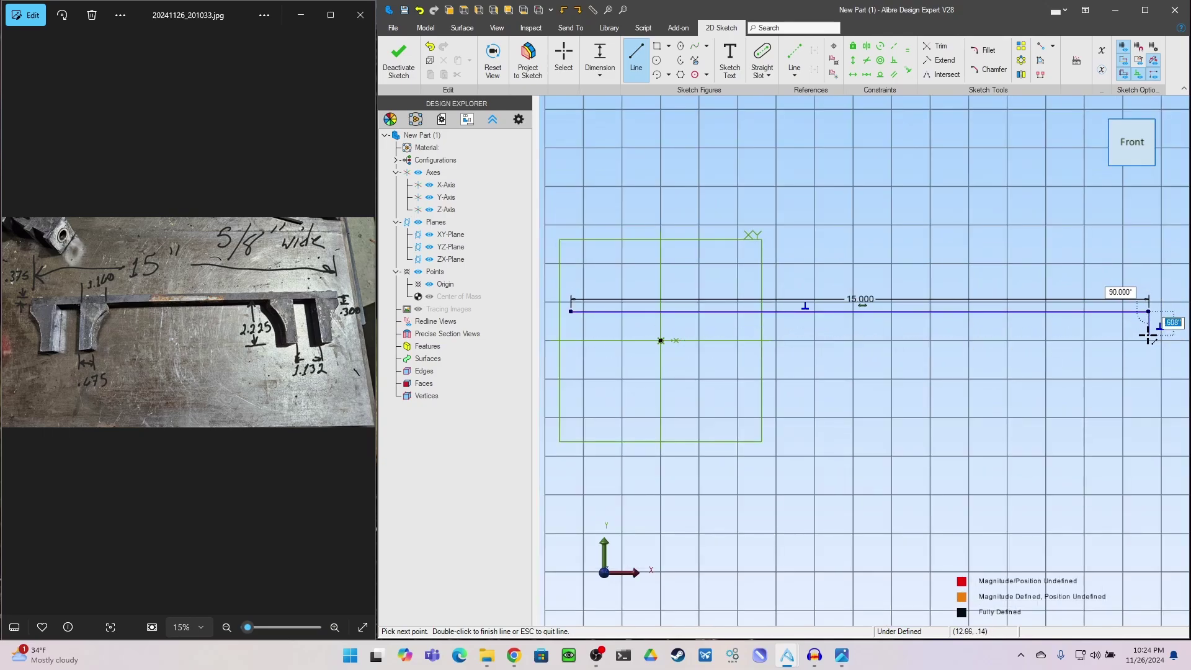
pyautogui.write('0.375')
pyautogui.press('Return')
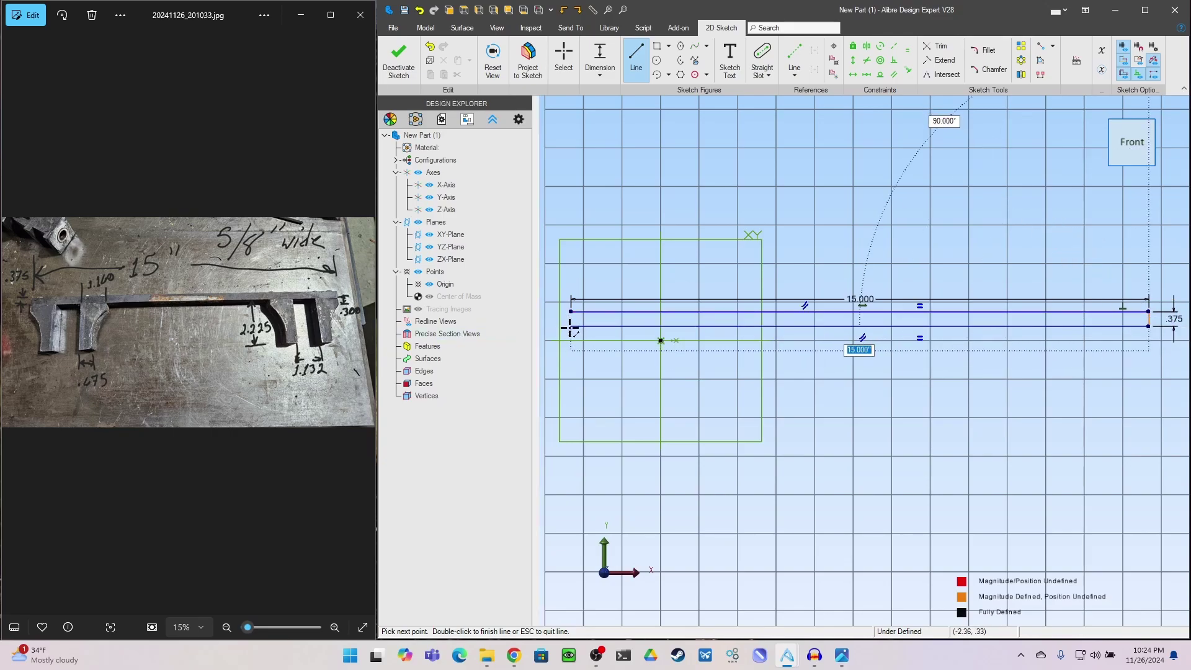
pyautogui.click(570, 326)
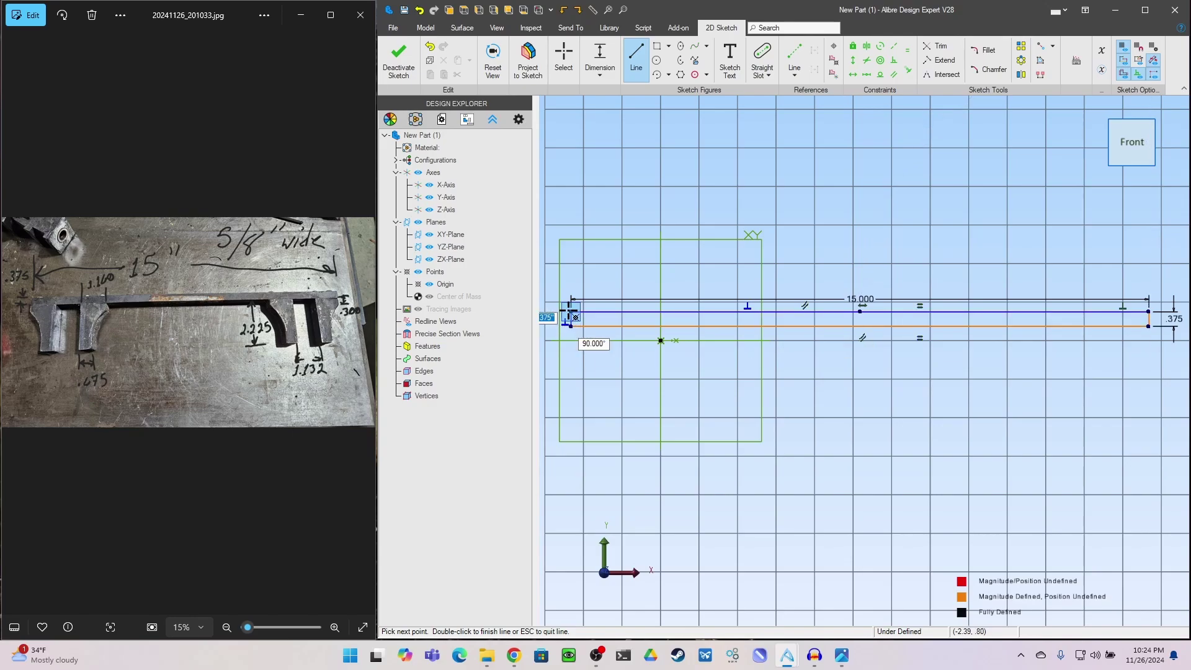
pyautogui.click(571, 312)
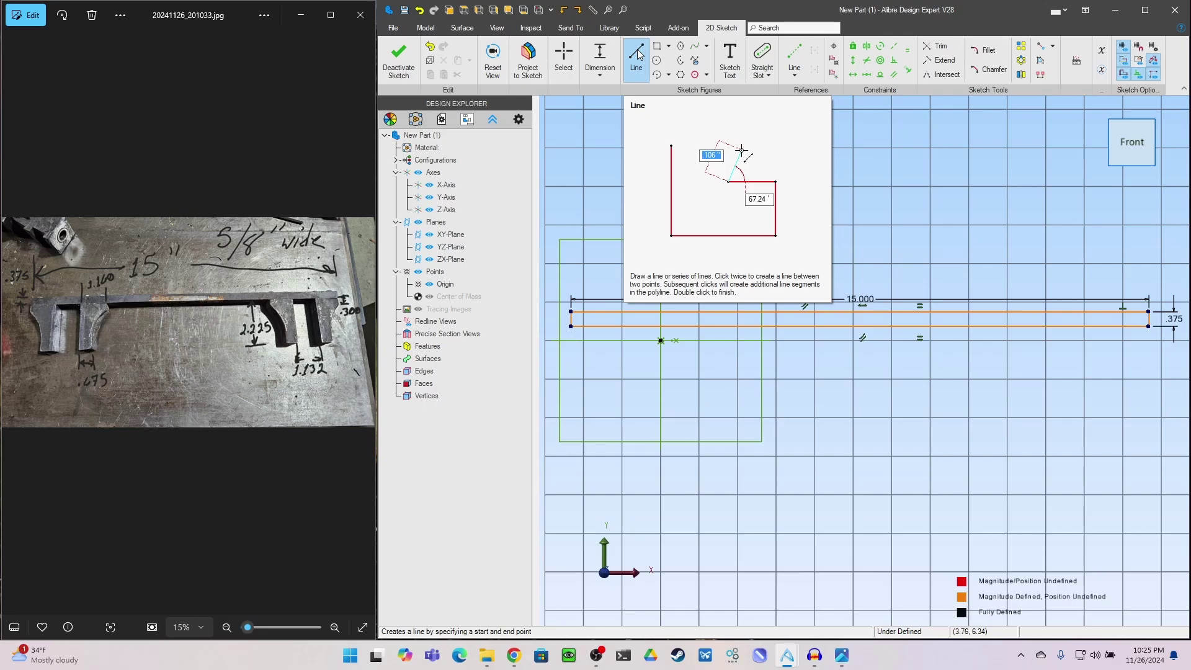
# - From the bar's lower-left corner, draw the leg lines: 1.160 along, 2.225 down, 0.675 across
pyautogui.click(637, 52)
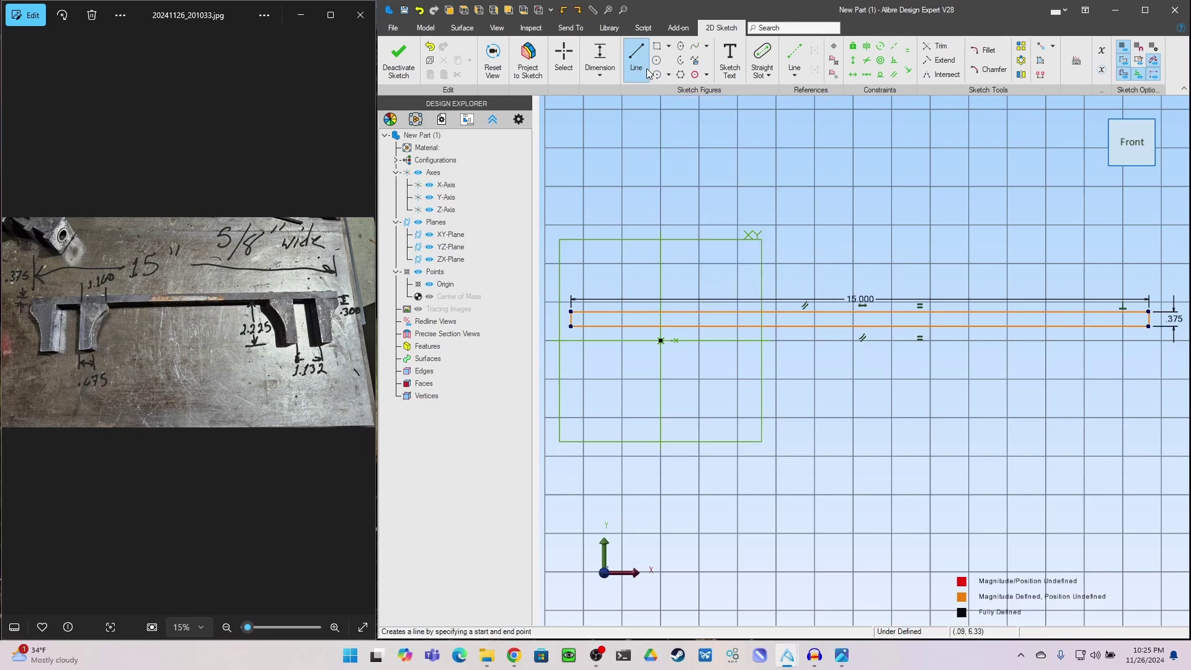
pyautogui.click(571, 325)
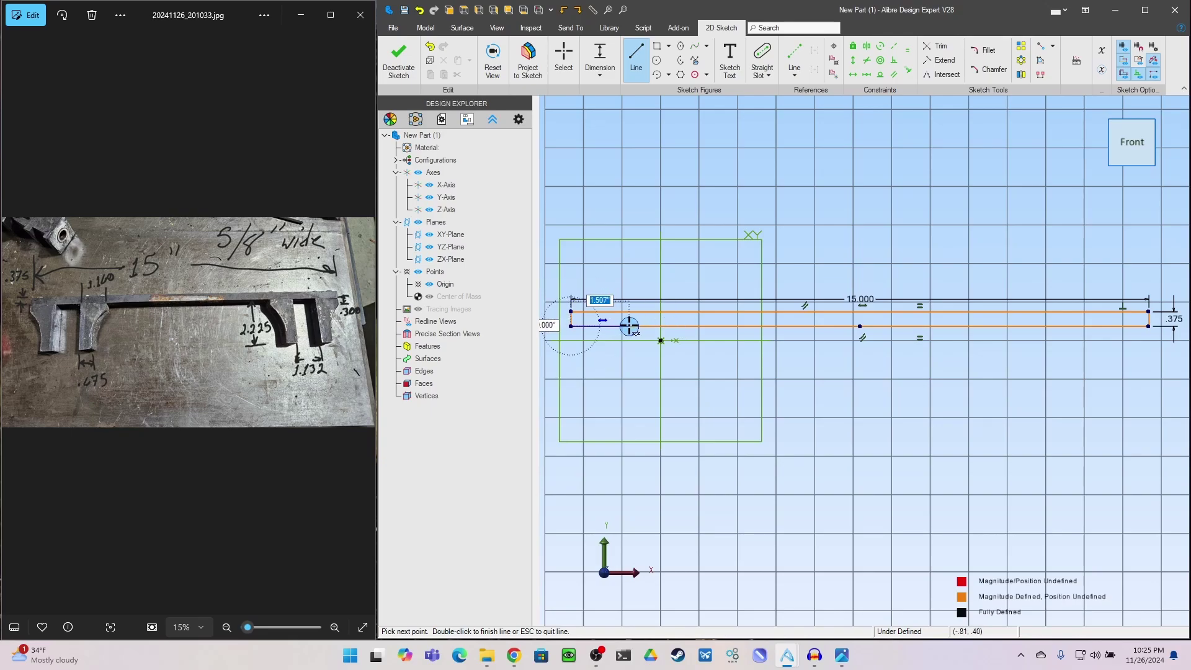
pyautogui.write('1.160')
pyautogui.press('Return')
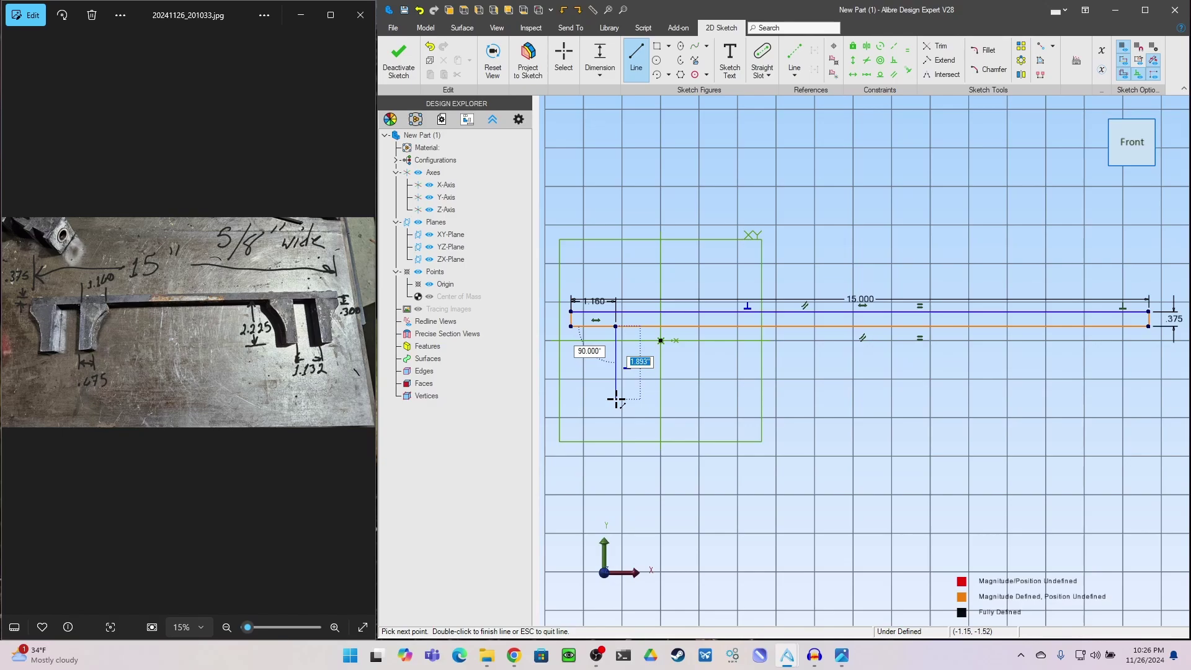
pyautogui.write('2.225')
pyautogui.press('Return')
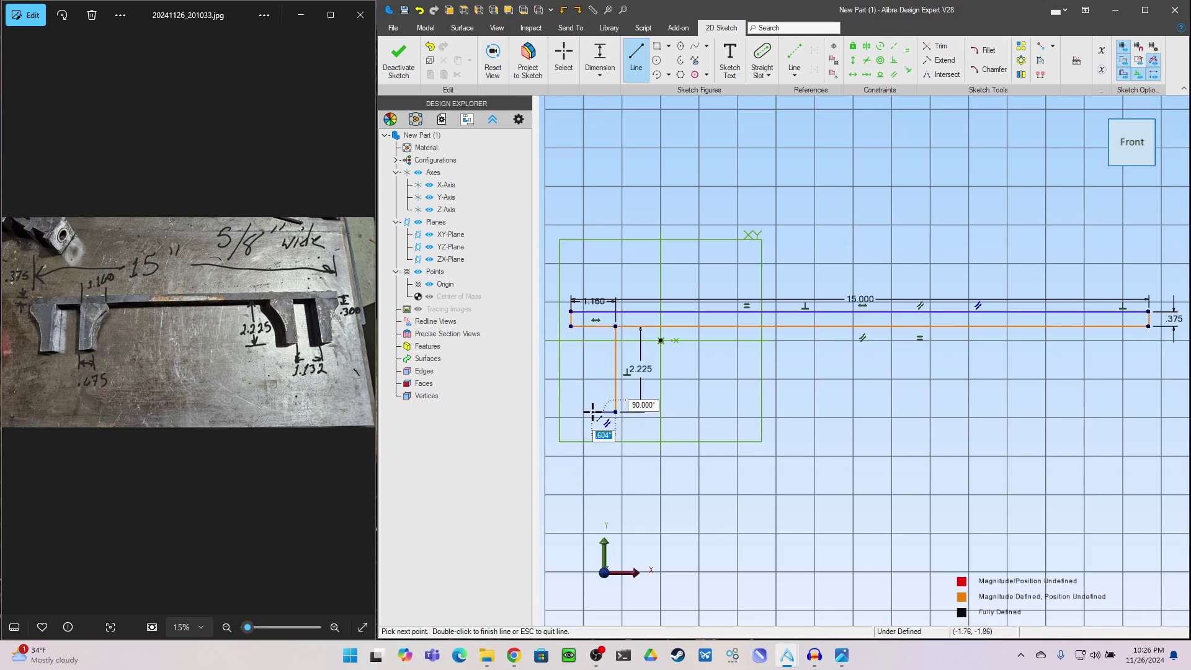
pyautogui.write('0.675')
pyautogui.press('Return')
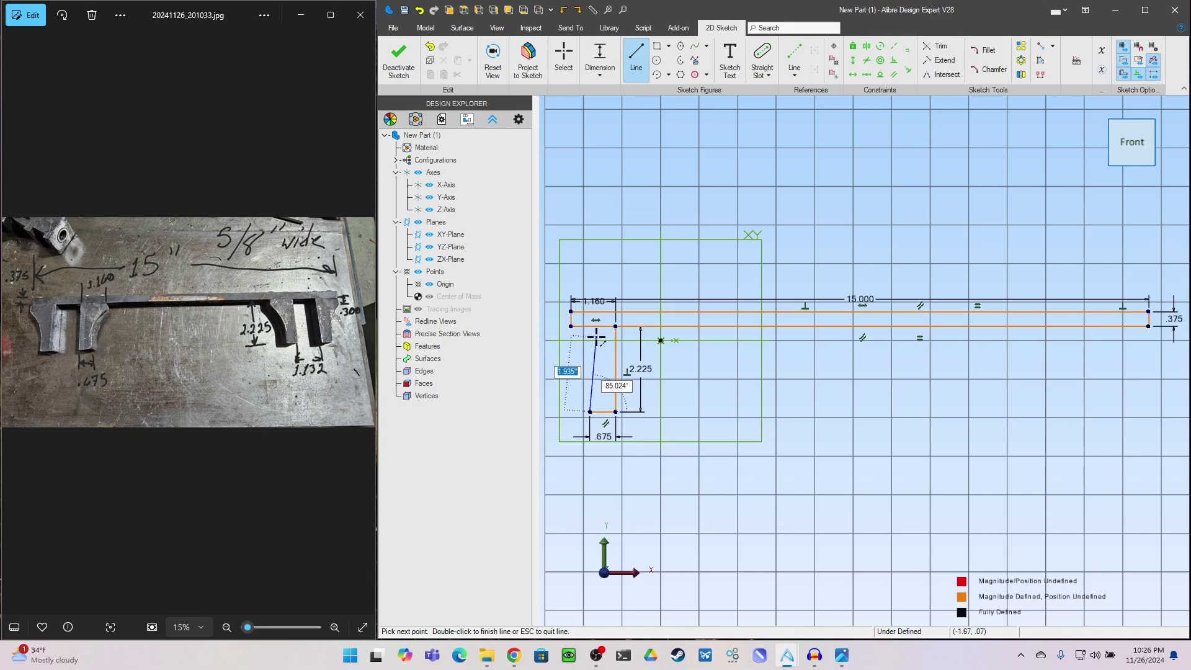
# - Finish the leg's left side segment and end the line sequence
pyautogui.scroll(3, 588, 351)
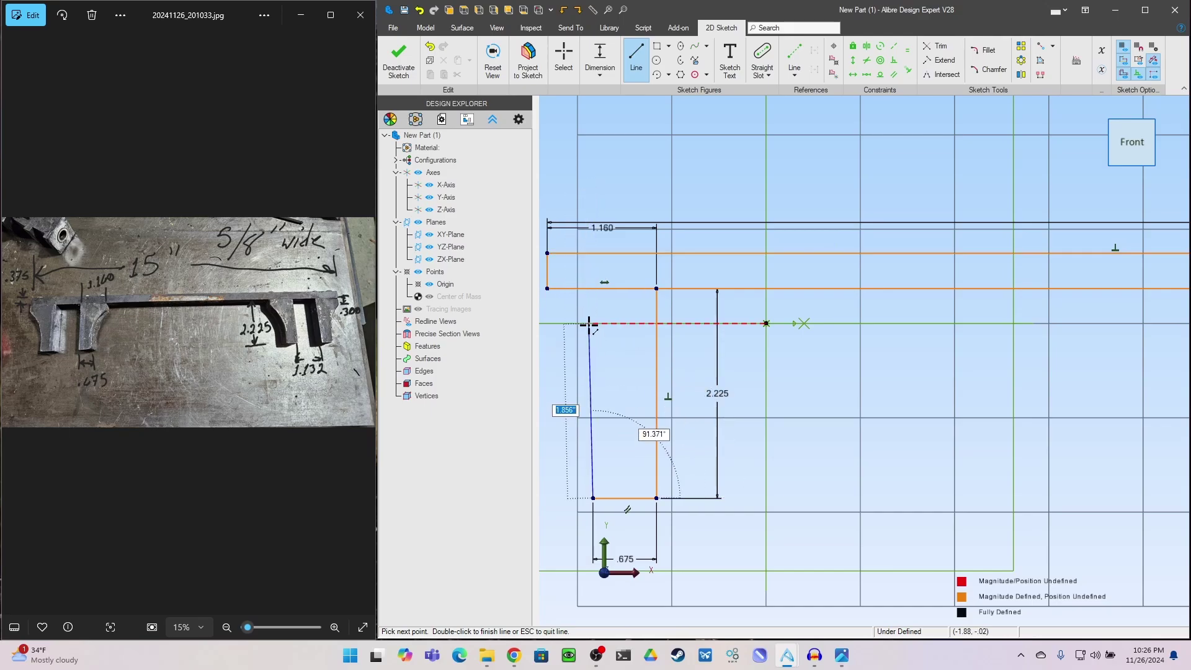
pyautogui.click(593, 325)
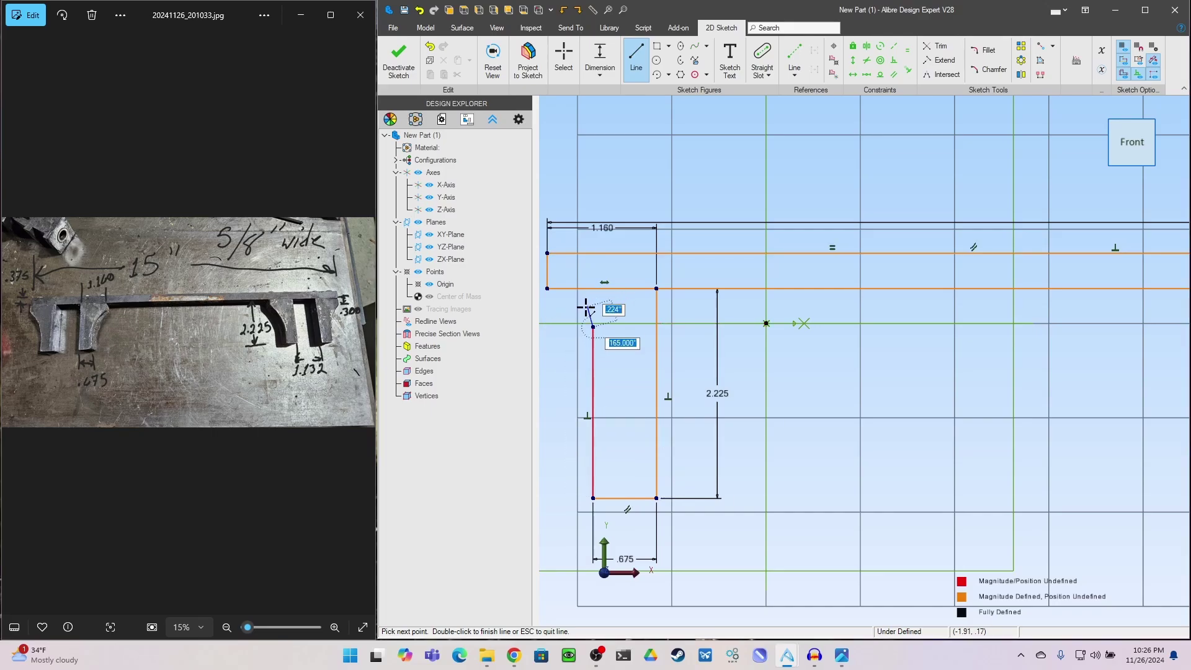
pyautogui.press('Escape')
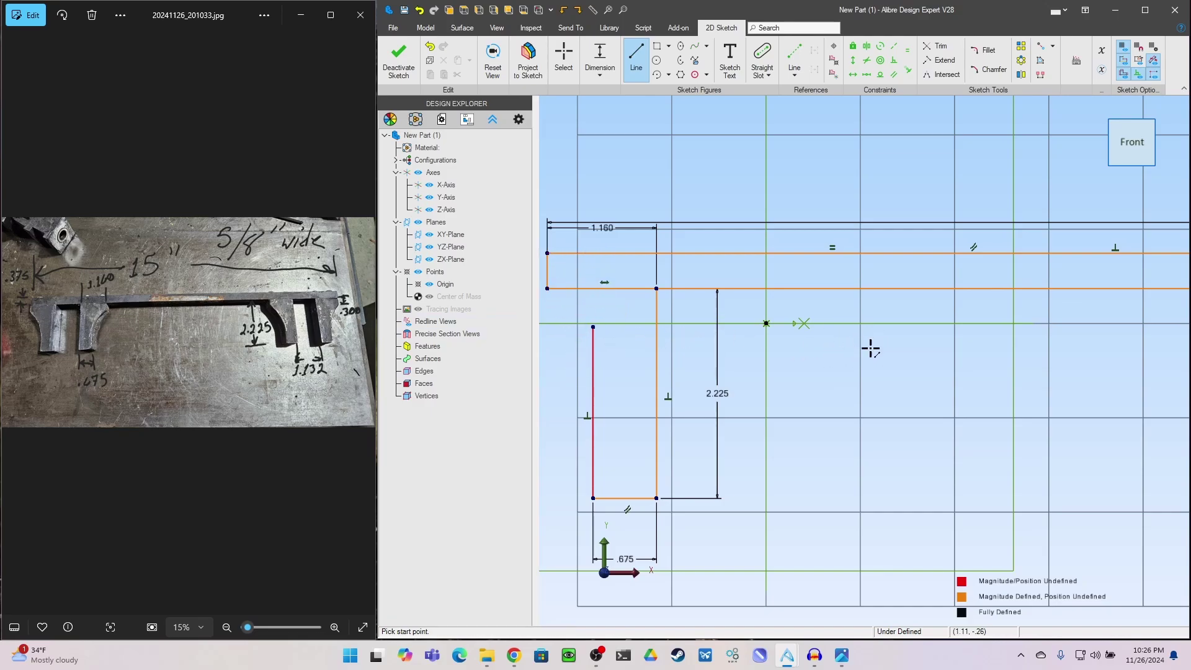
# - Draw a 0.3-inch drop at the bar's left corner with a short ledge line toward the leg
pyautogui.scroll(-1, 1126, 342)
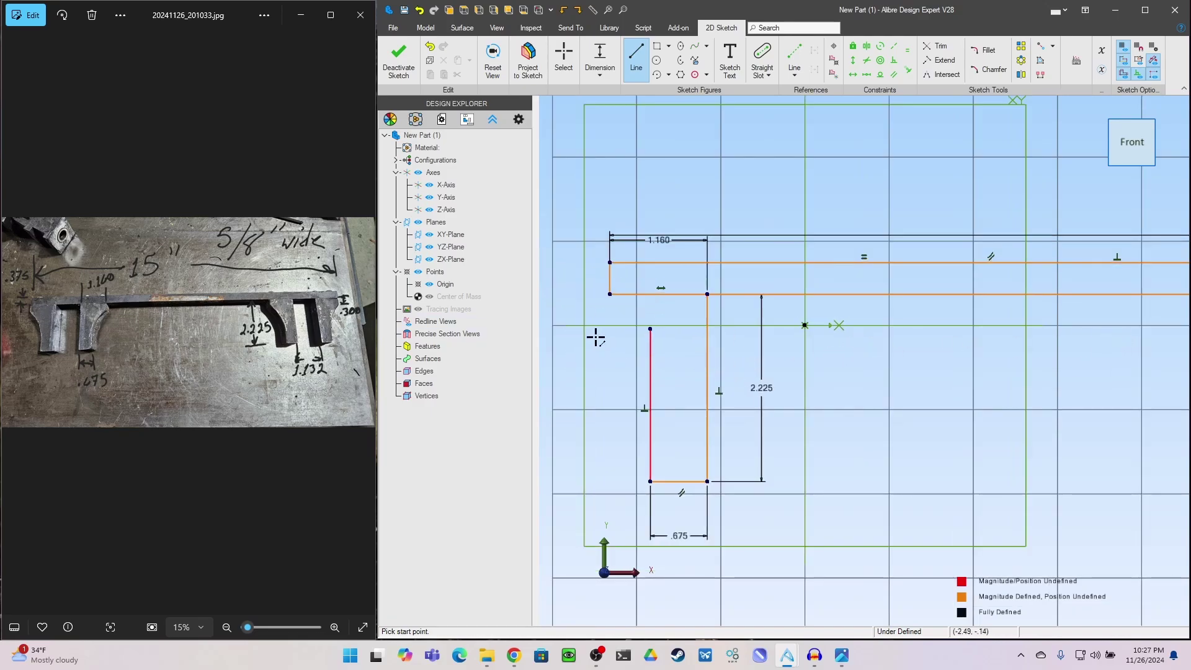
pyautogui.scroll(1, 596, 337)
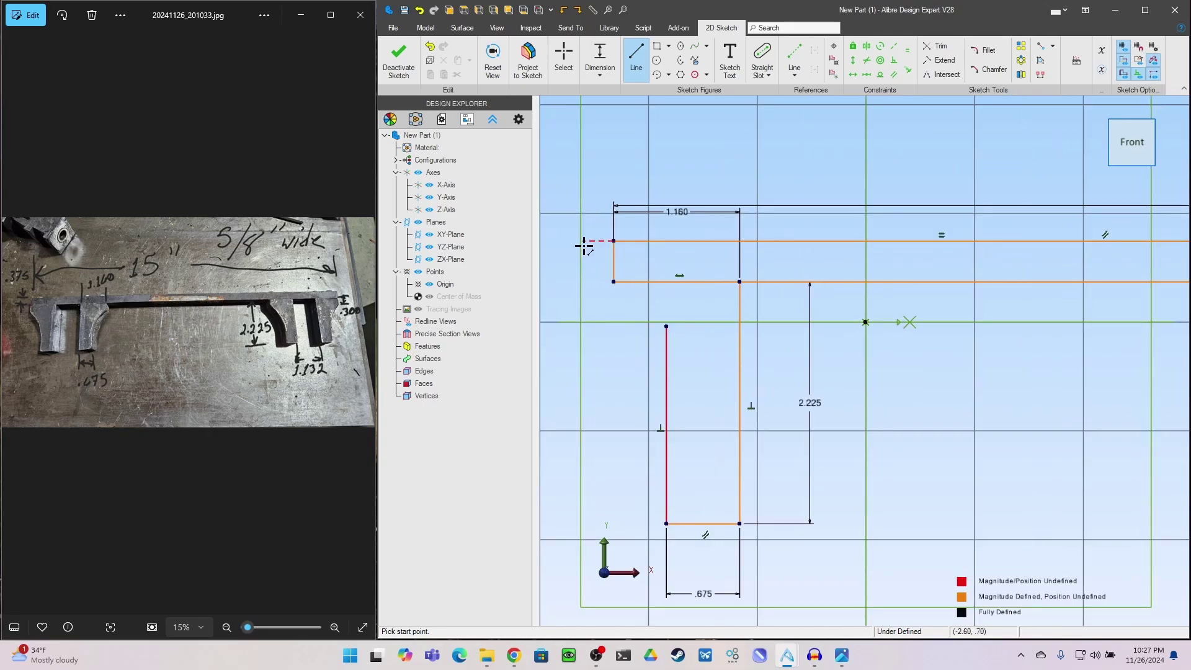
pyautogui.click(613, 282)
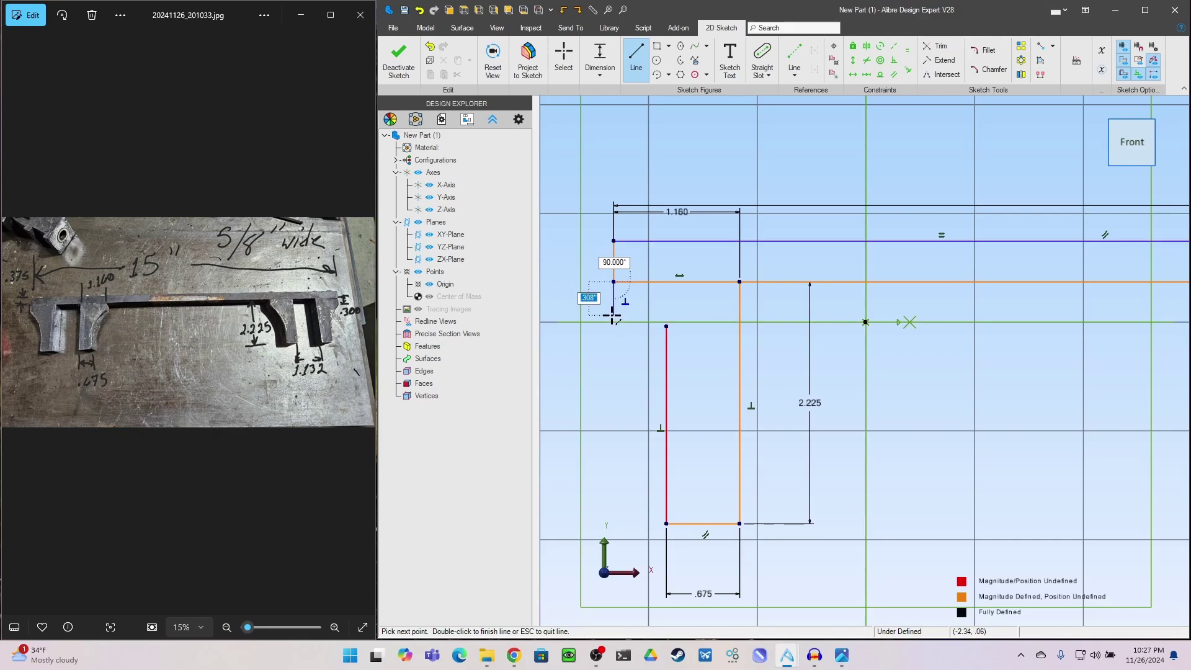
pyautogui.write('0.3')
pyautogui.press('Return')
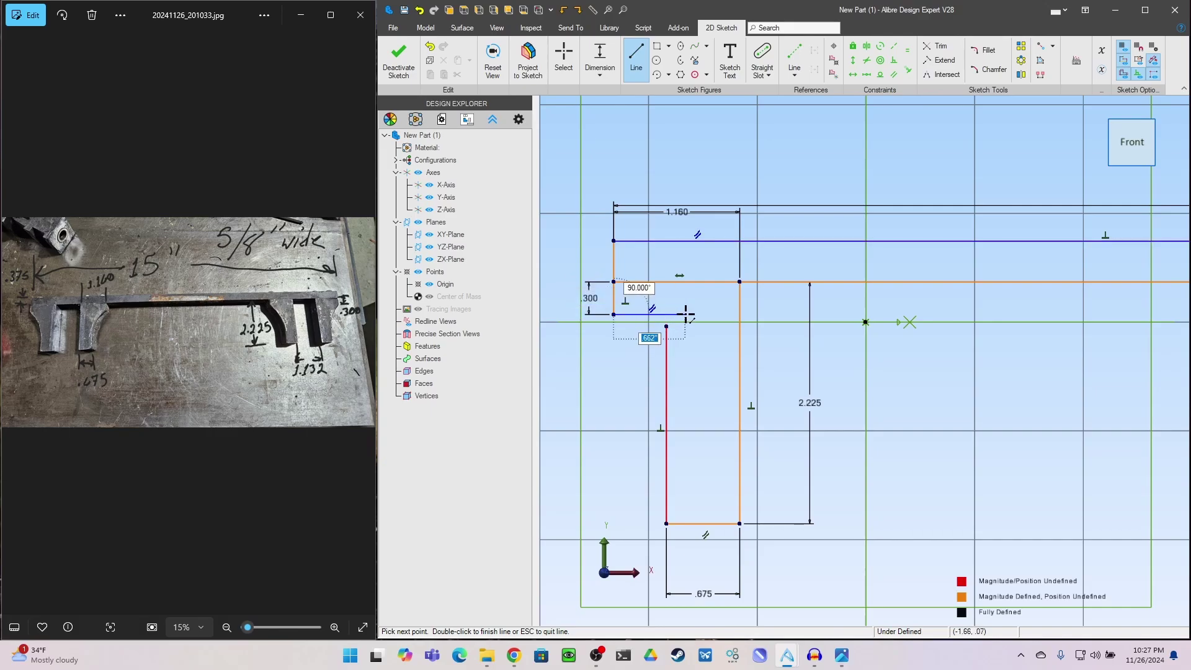
pyautogui.click(686, 314)
pyautogui.press('Escape')
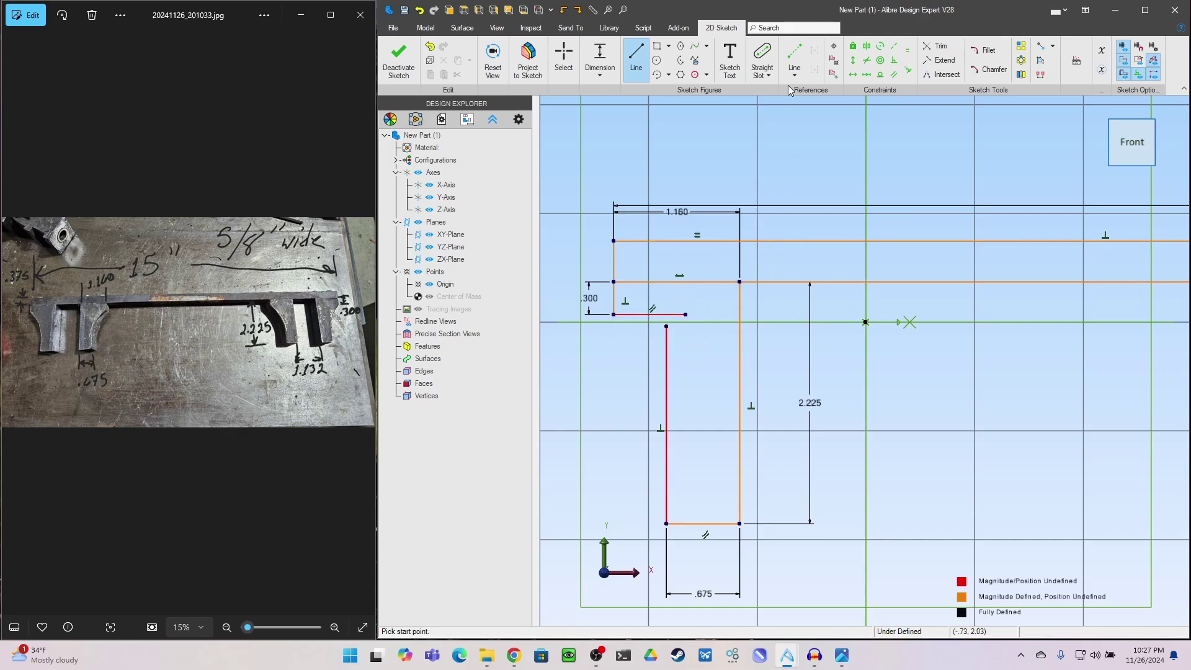
# - Extend the left vertical line up to the ledge and trim the leftover stub off the ledge line
pyautogui.click(944, 60)
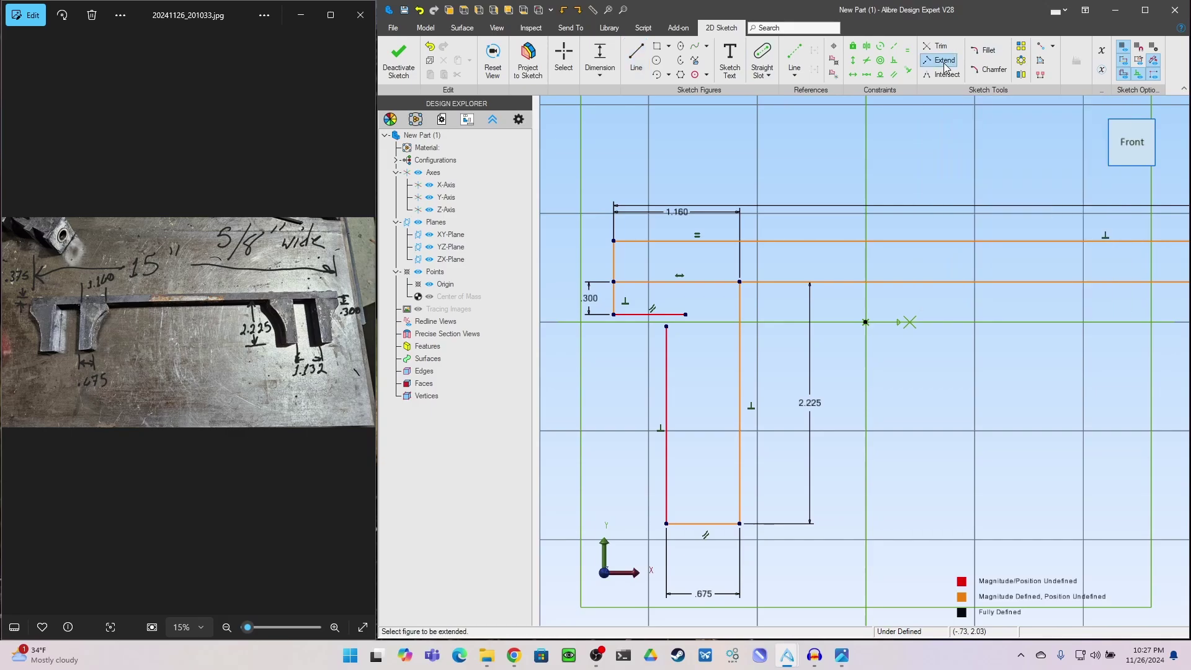
pyautogui.click(665, 351)
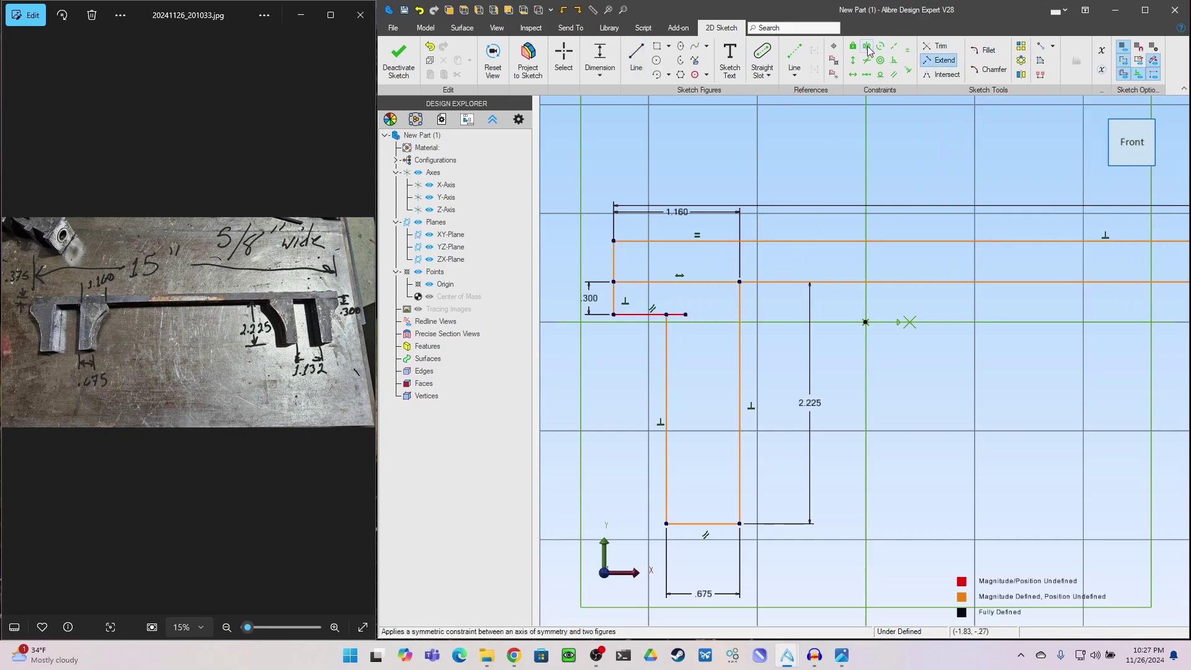
pyautogui.click(937, 46)
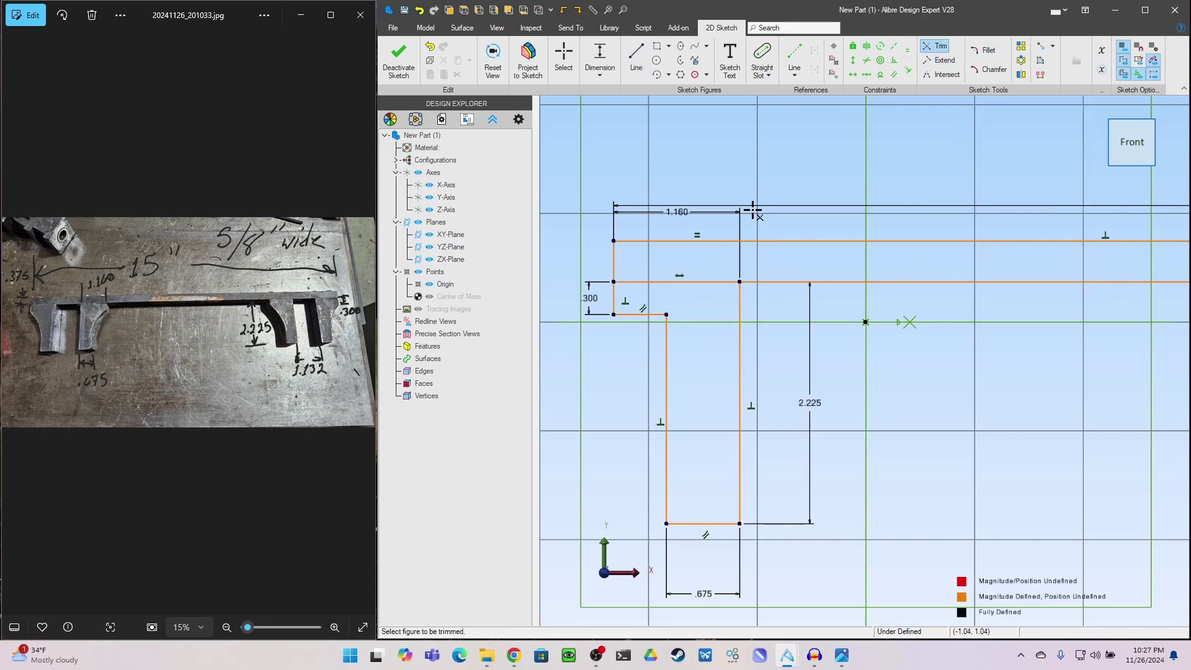
pyautogui.click(681, 315)
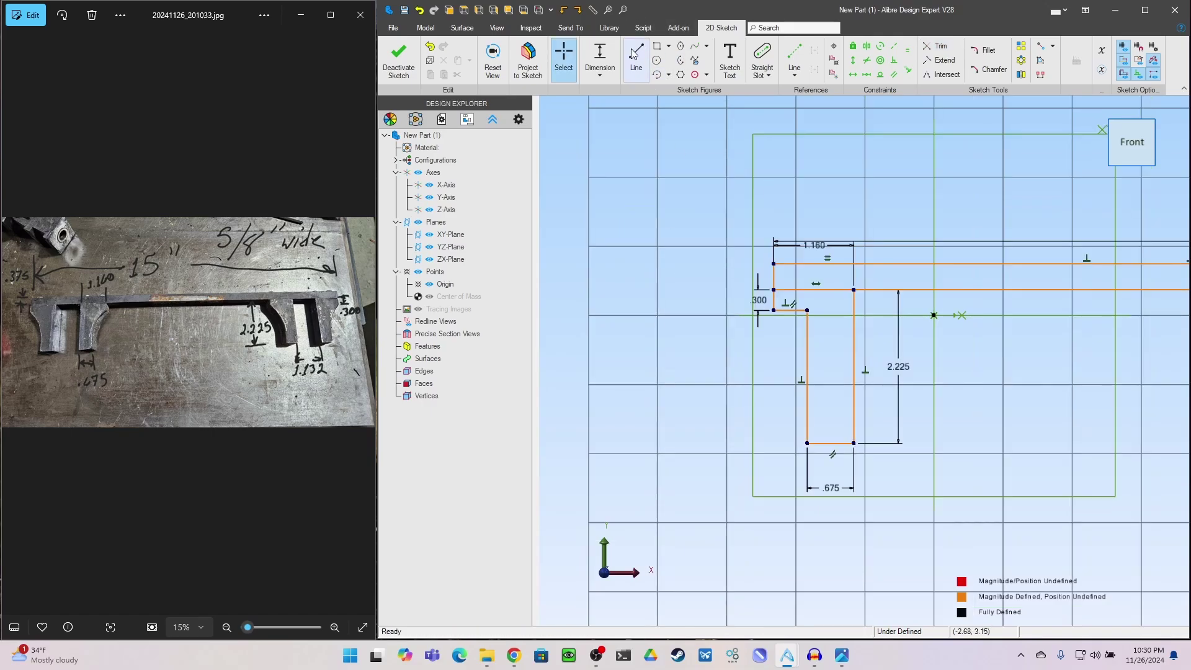
# - Start two trial lines near the leg's bottom-left corner, cancel both, and switch to drawing circles
pyautogui.click(634, 54)
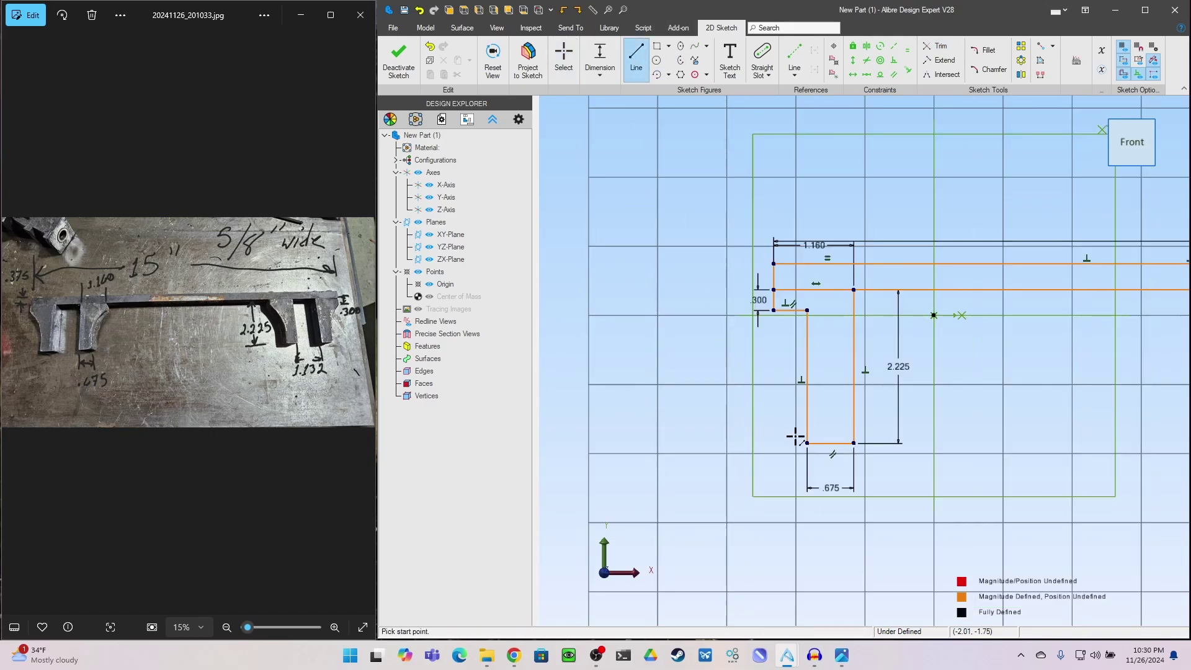
pyautogui.click(807, 443)
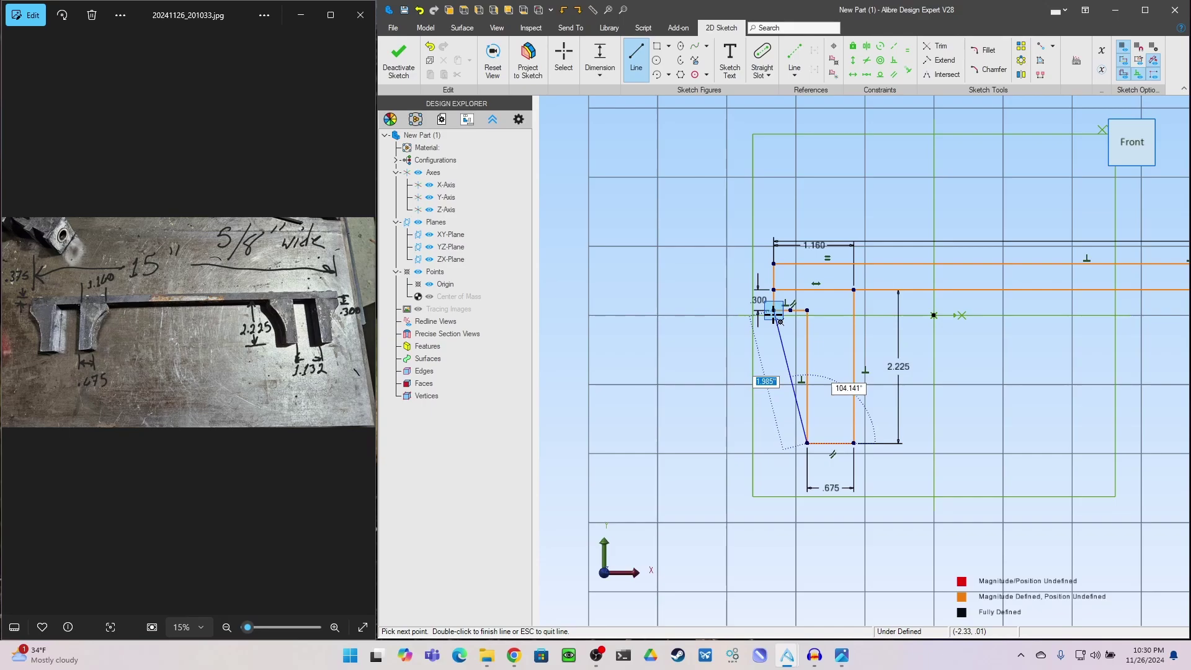
pyautogui.press('Escape')
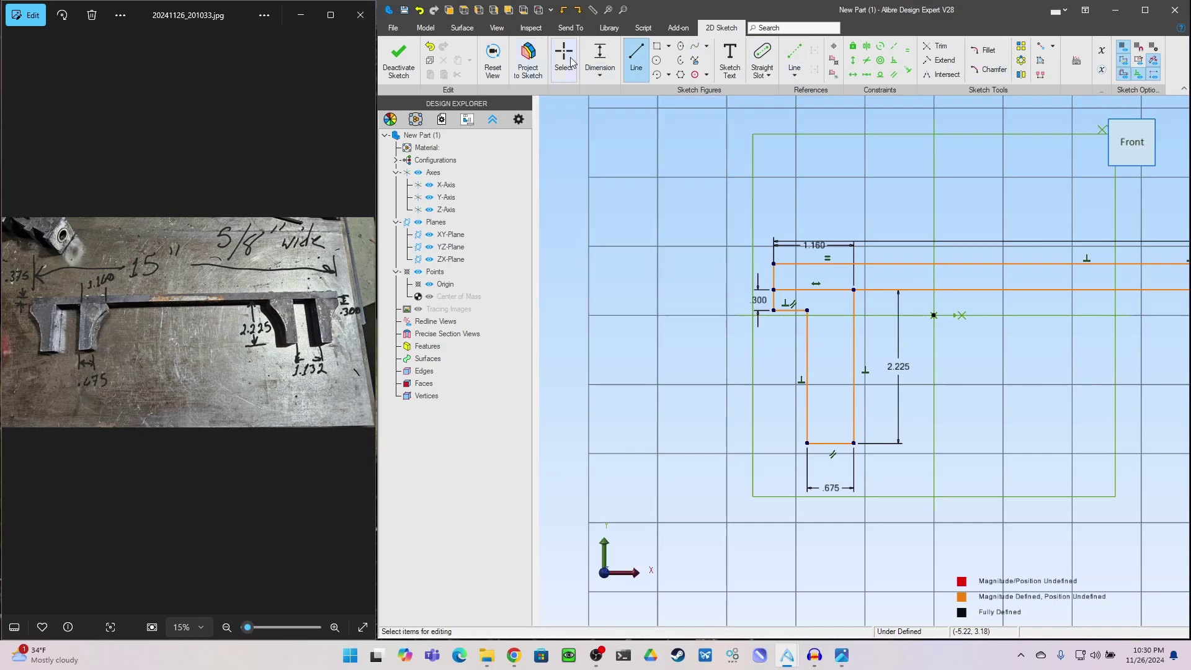
pyautogui.click(647, 414)
pyautogui.press('Escape')
pyautogui.click(656, 59)
# - Place a radius-2 circle left of the leg and drag it lower
pyautogui.click(632, 365)
pyautogui.write('2')
pyautogui.press('Return')
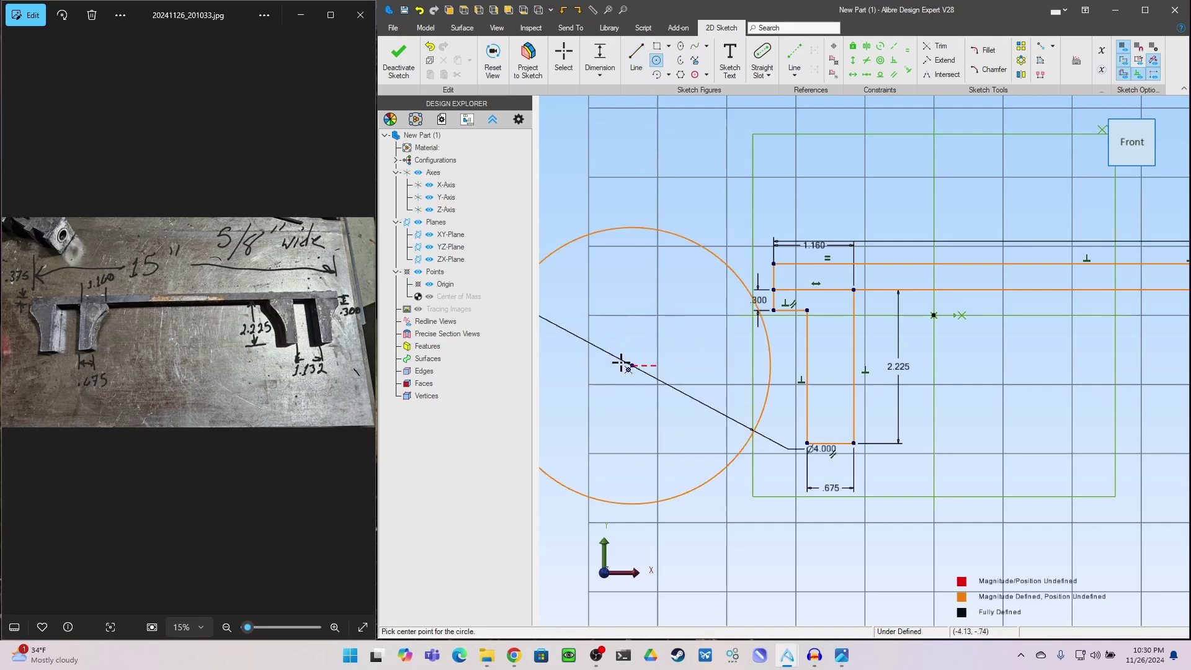
pyautogui.click(564, 59)
pyautogui.moveTo(634, 371); pyautogui.dragTo(664, 395)
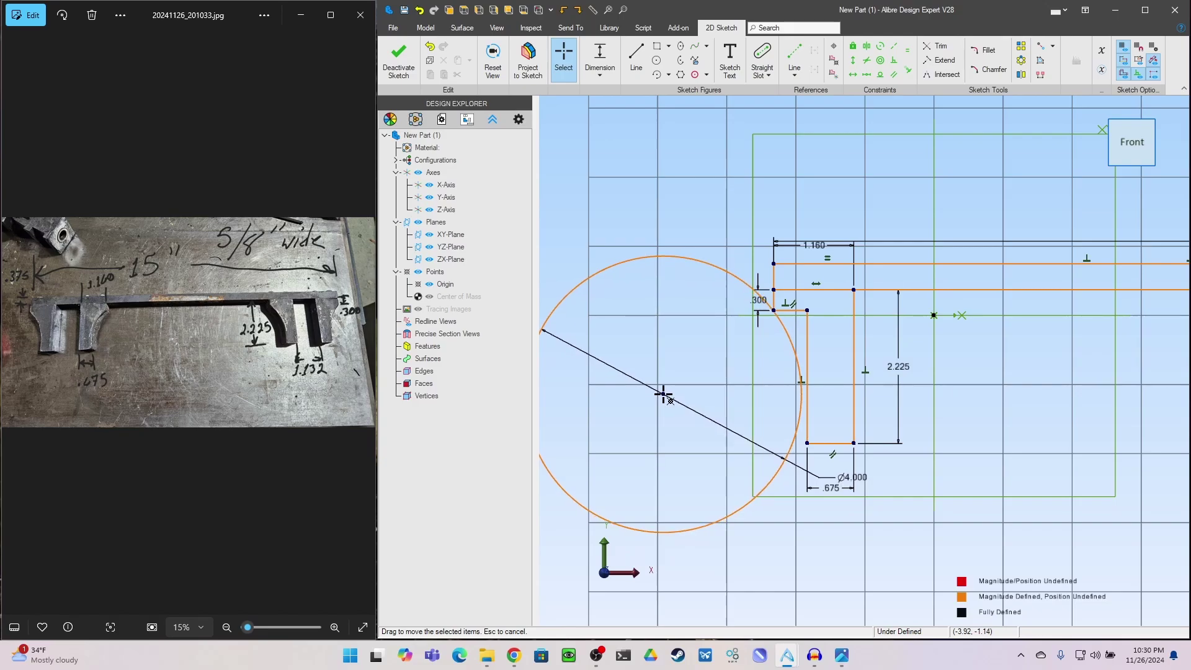
pyautogui.moveTo(663, 395); pyautogui.dragTo(613, 424)
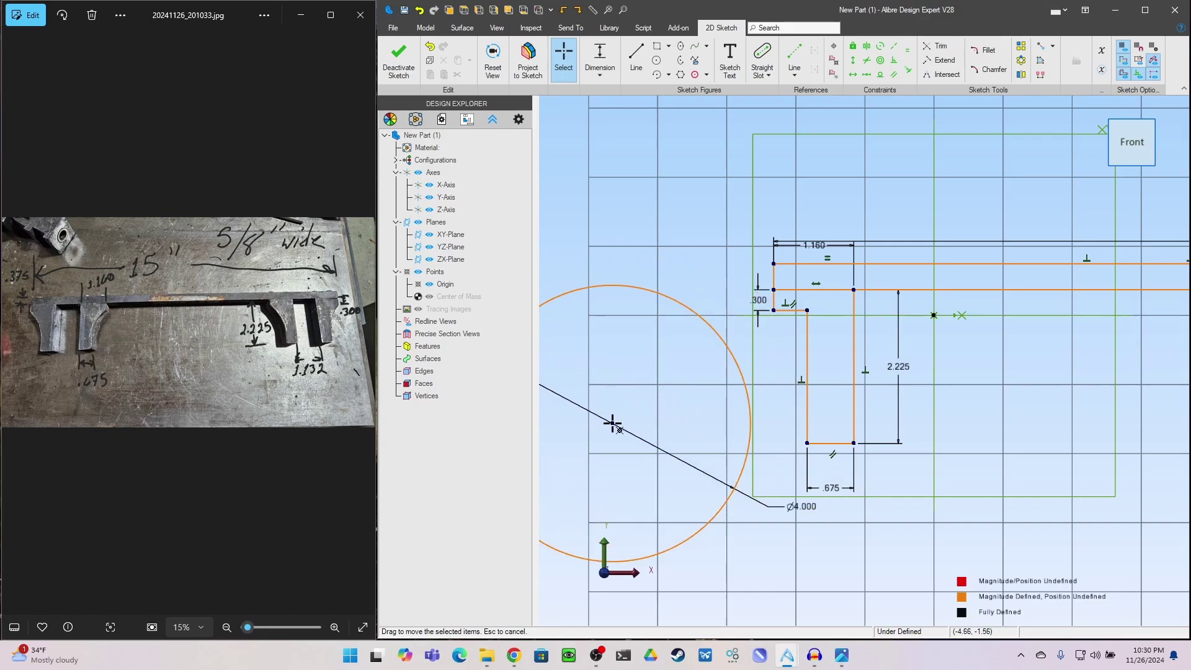
# - Change the circle's diameter to 8, move it down-left, and select it
pyautogui.doubleClick(800, 507)
pyautogui.write('8')
pyautogui.press('Return')
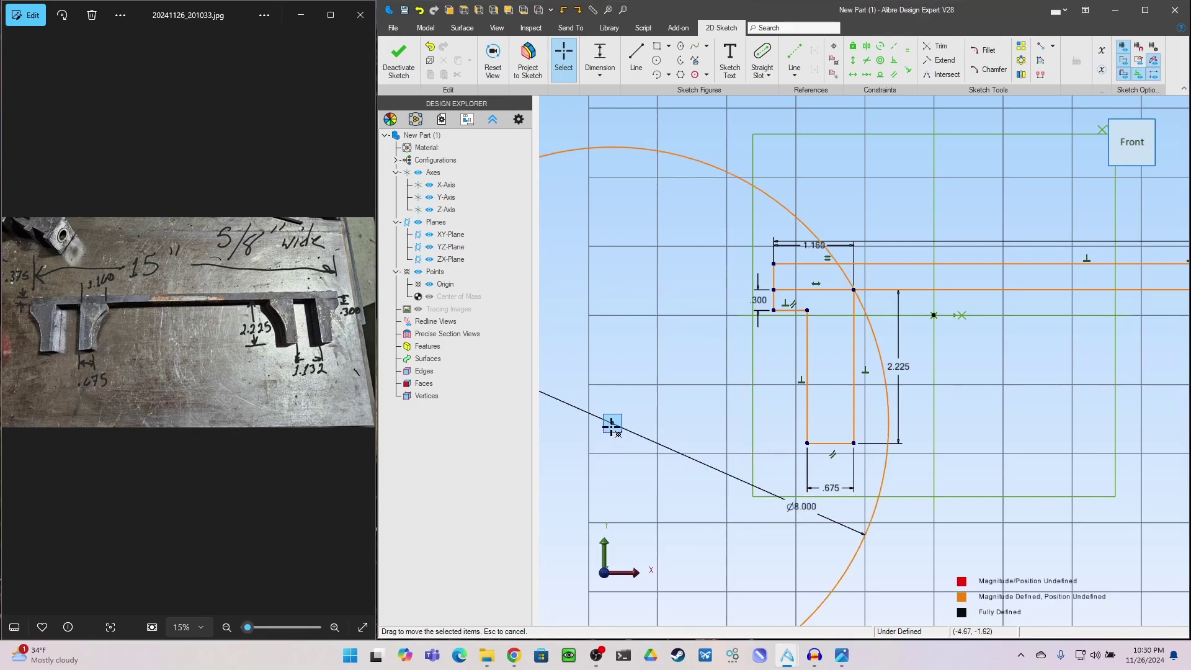
pyautogui.moveTo(612, 422); pyautogui.dragTo(686, 514)
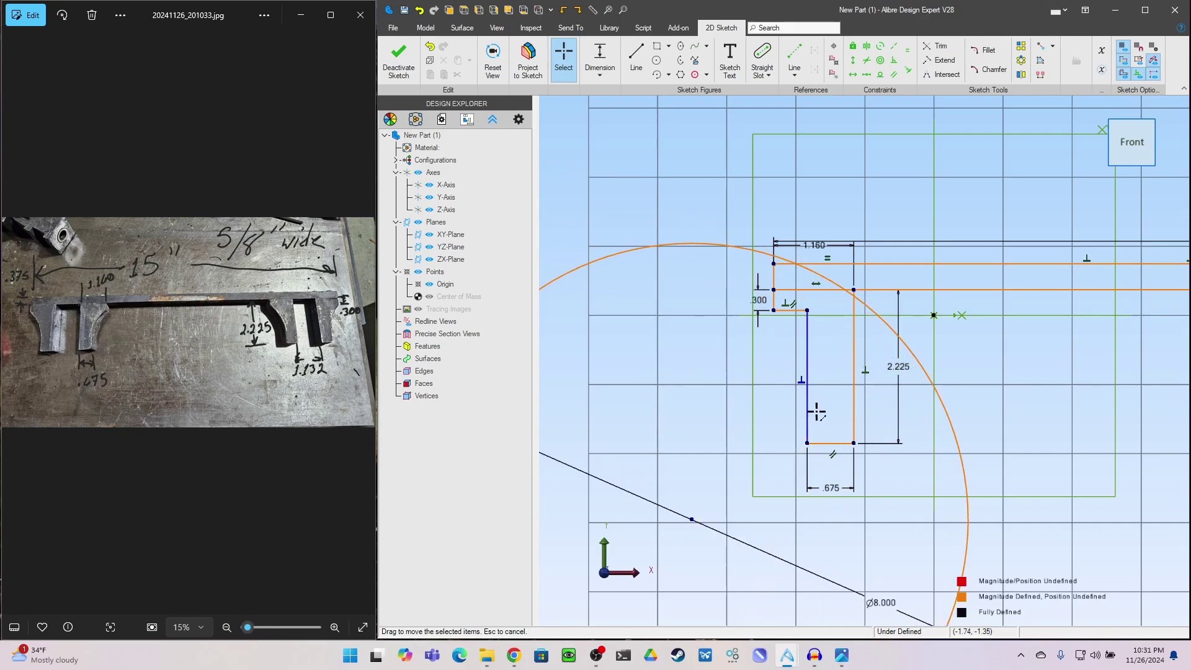
pyautogui.click(674, 241)
# - Delete the trial circle and diagonal line, then draw a 4-inch line left from the leg's bottom
pyautogui.click(728, 200)
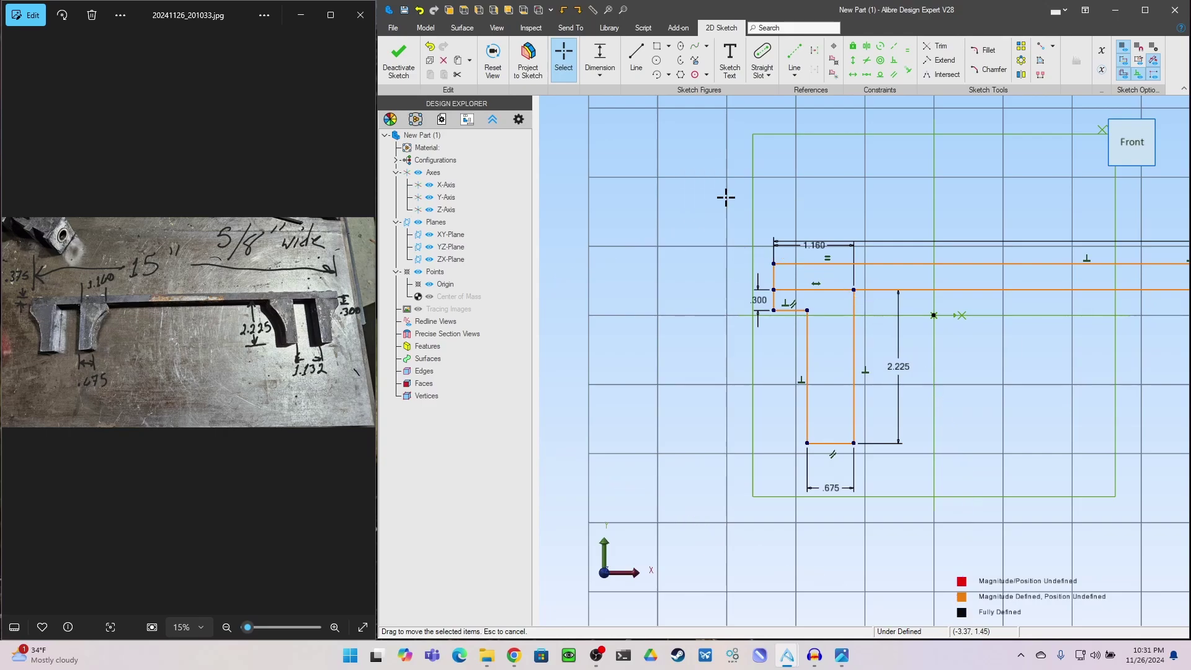
pyautogui.scroll(-2, 826, 366)
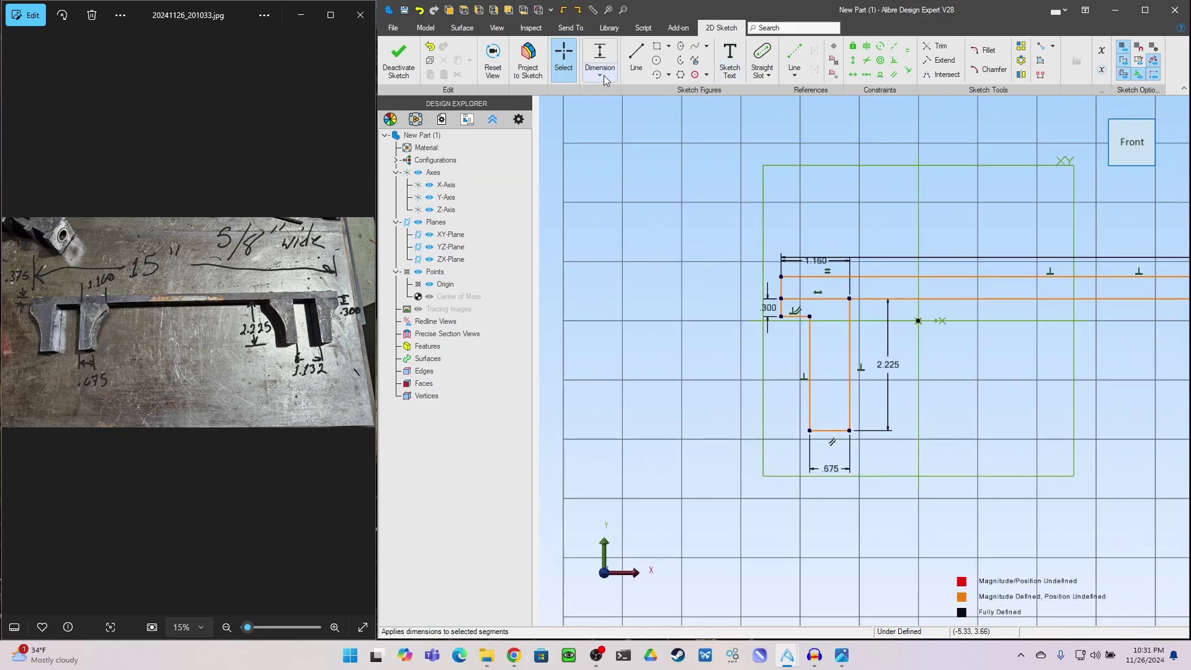
pyautogui.click(656, 61)
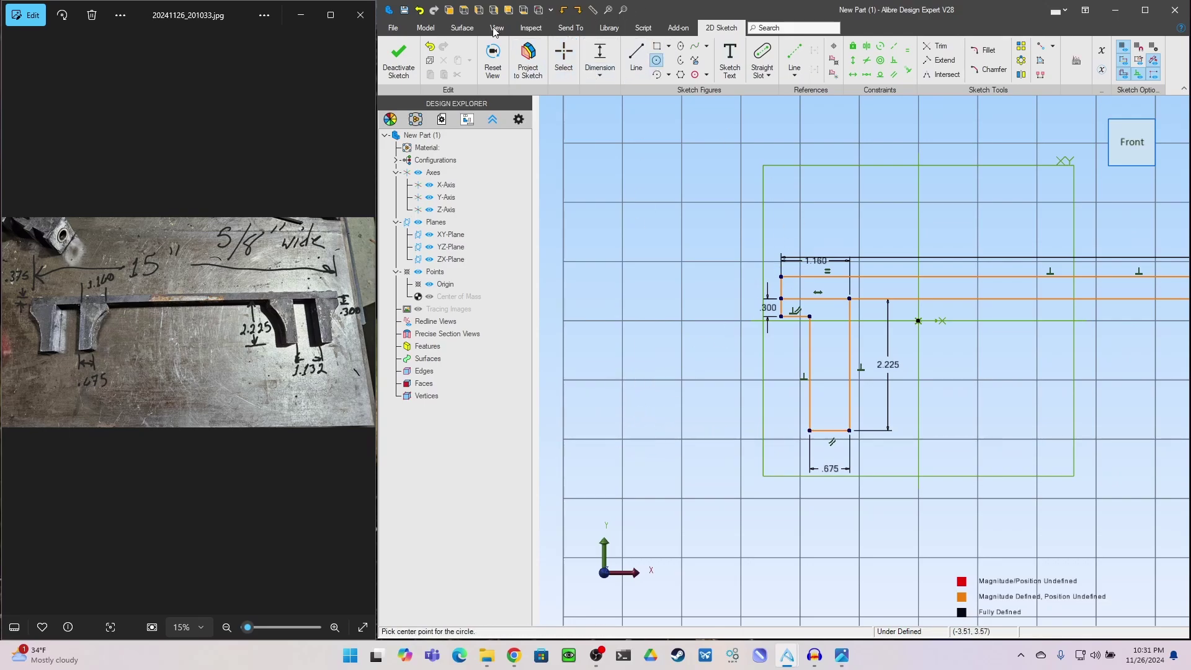
pyautogui.click(636, 59)
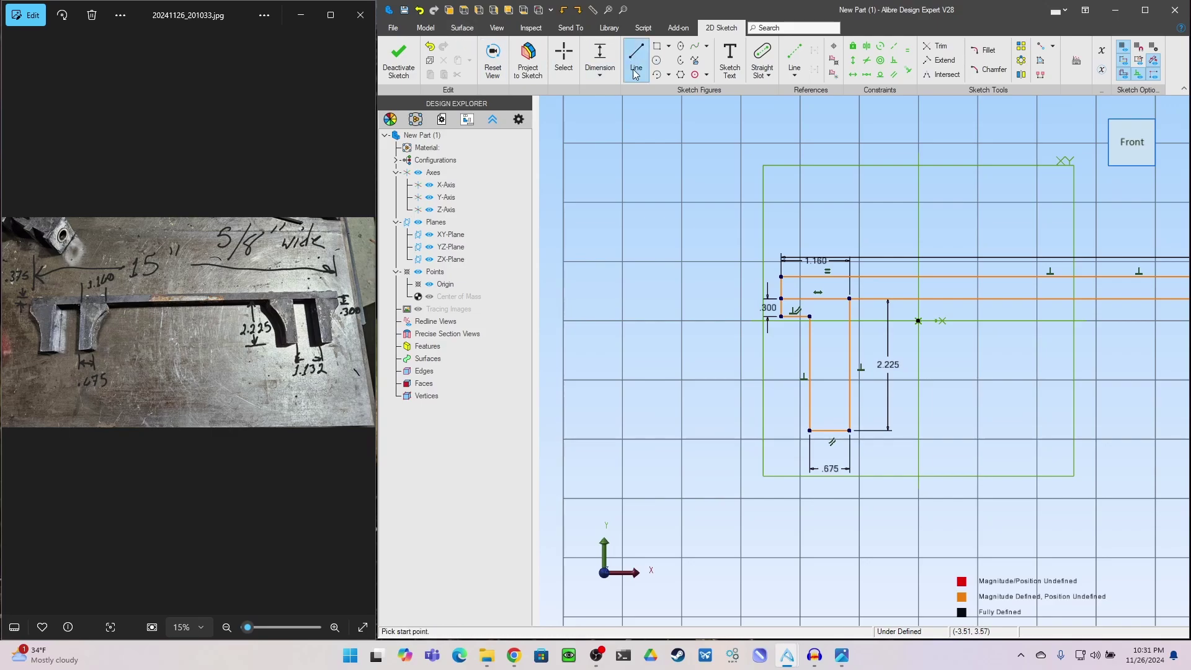
pyautogui.click(810, 430)
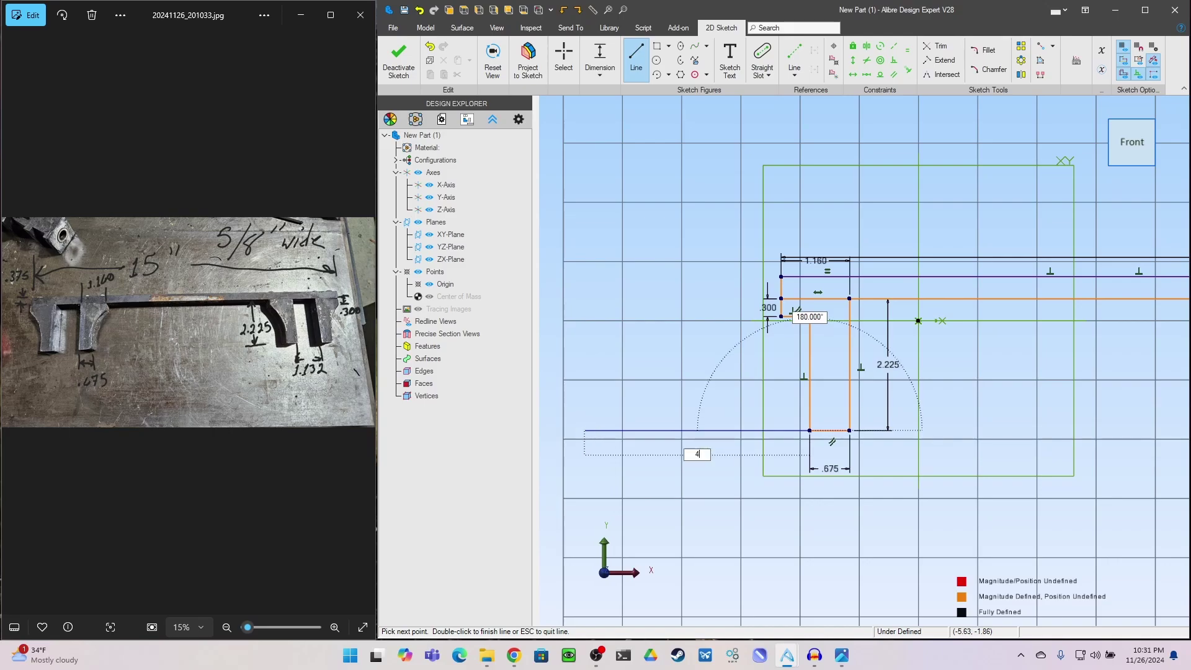
pyautogui.write('4')
pyautogui.press('Return')
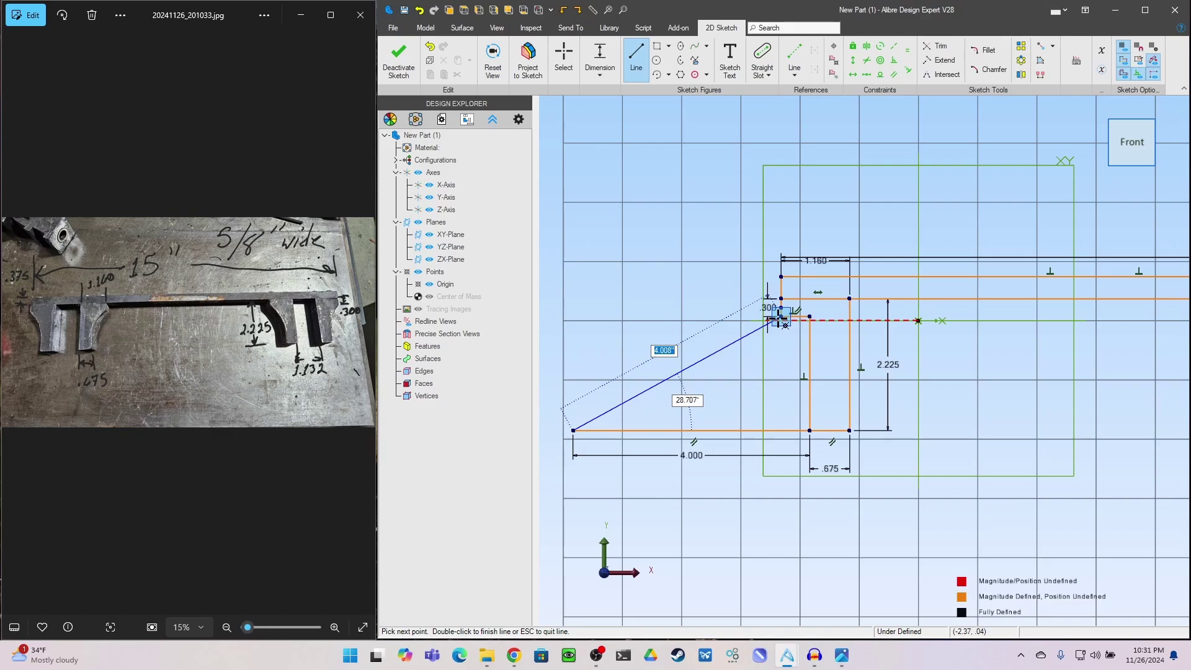
pyautogui.press('Escape')
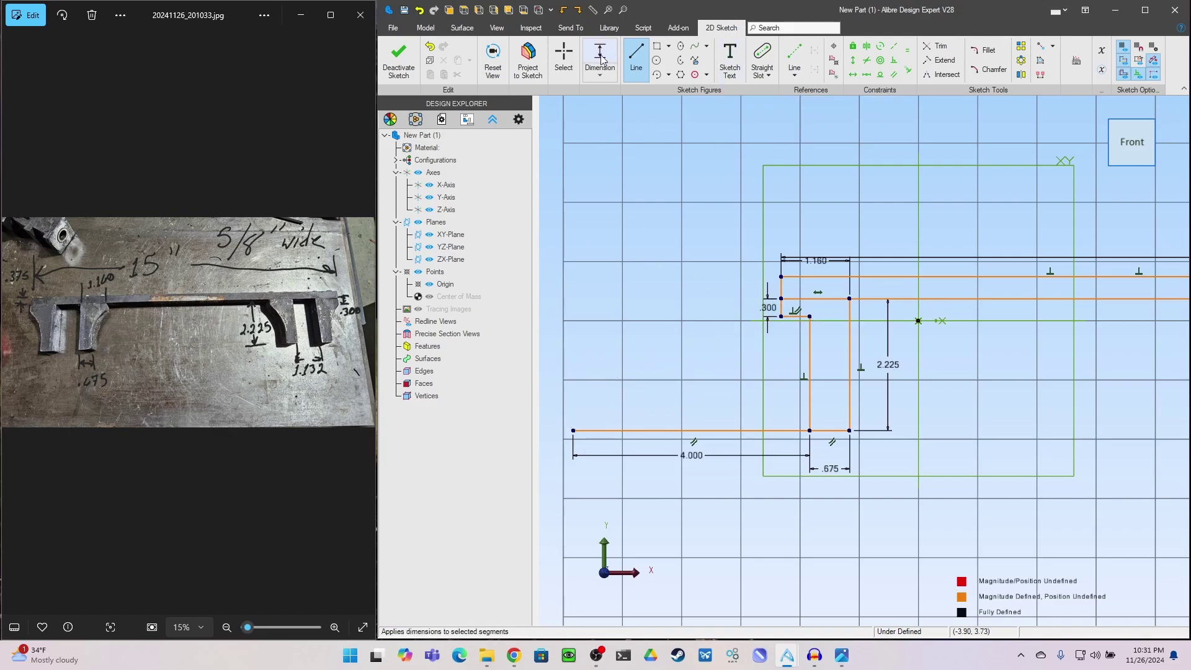
# - Draw a circle centred on the 4.000 line's left end, radius reaching the leg's bottom corner
pyautogui.click(657, 60)
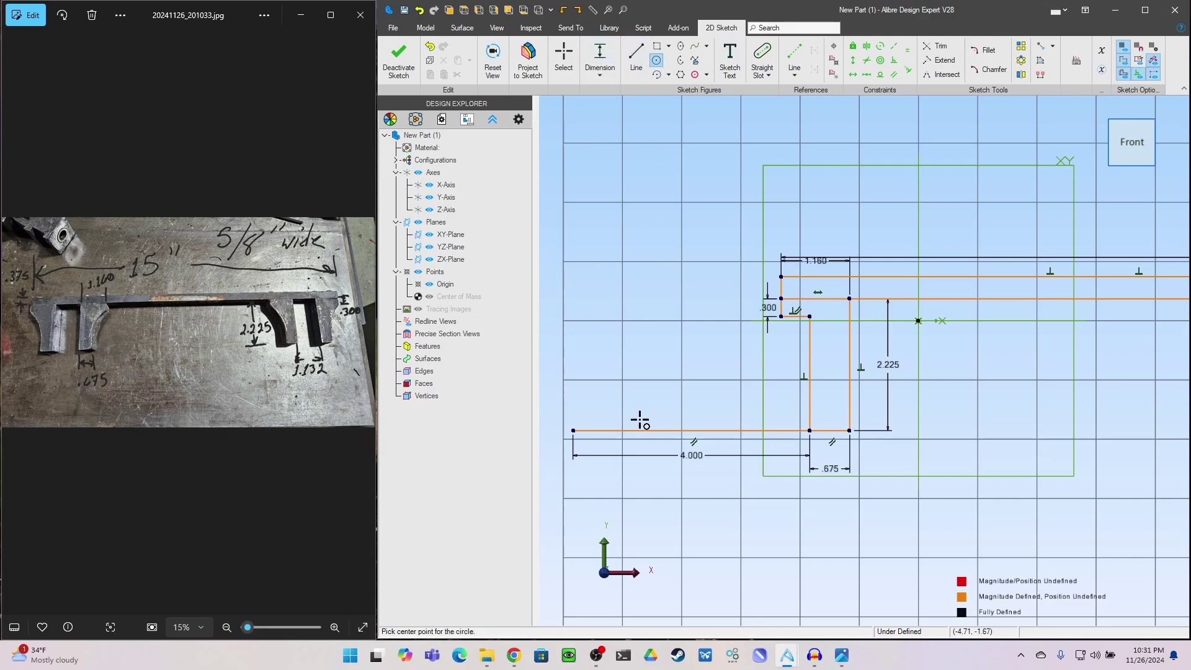
pyautogui.click(573, 430)
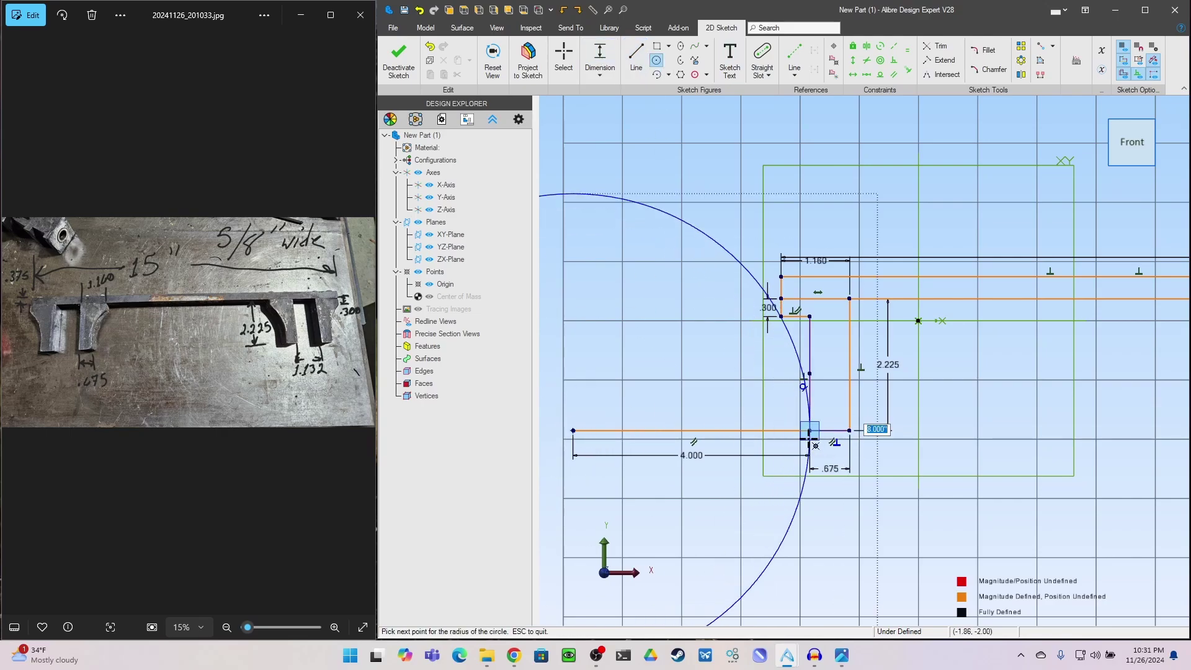
pyautogui.click(809, 431)
pyautogui.press('Escape')
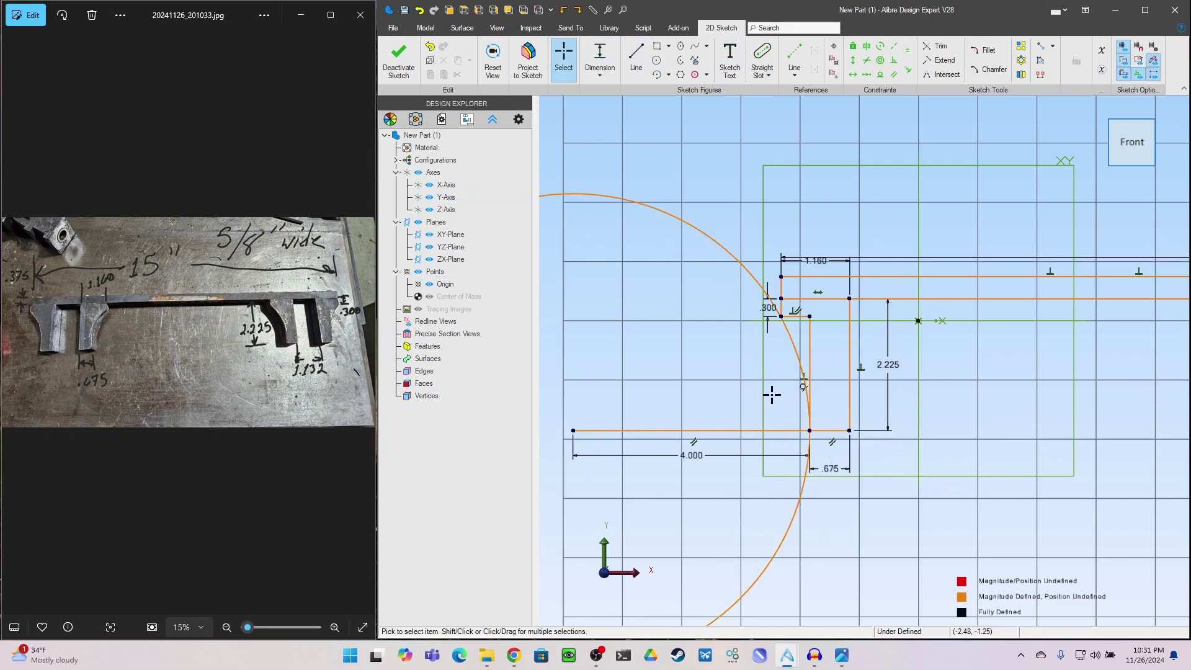
pyautogui.scroll(5, 816, 332)
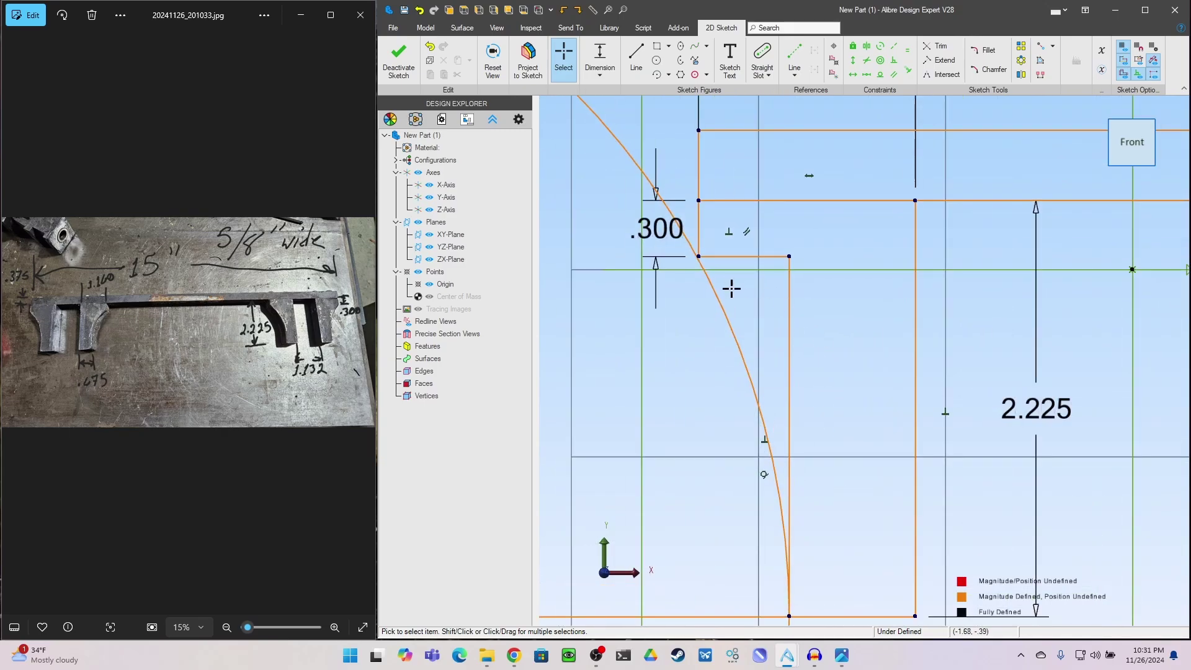
pyautogui.scroll(-3, 786, 321)
pyautogui.scroll(3, 786, 322)
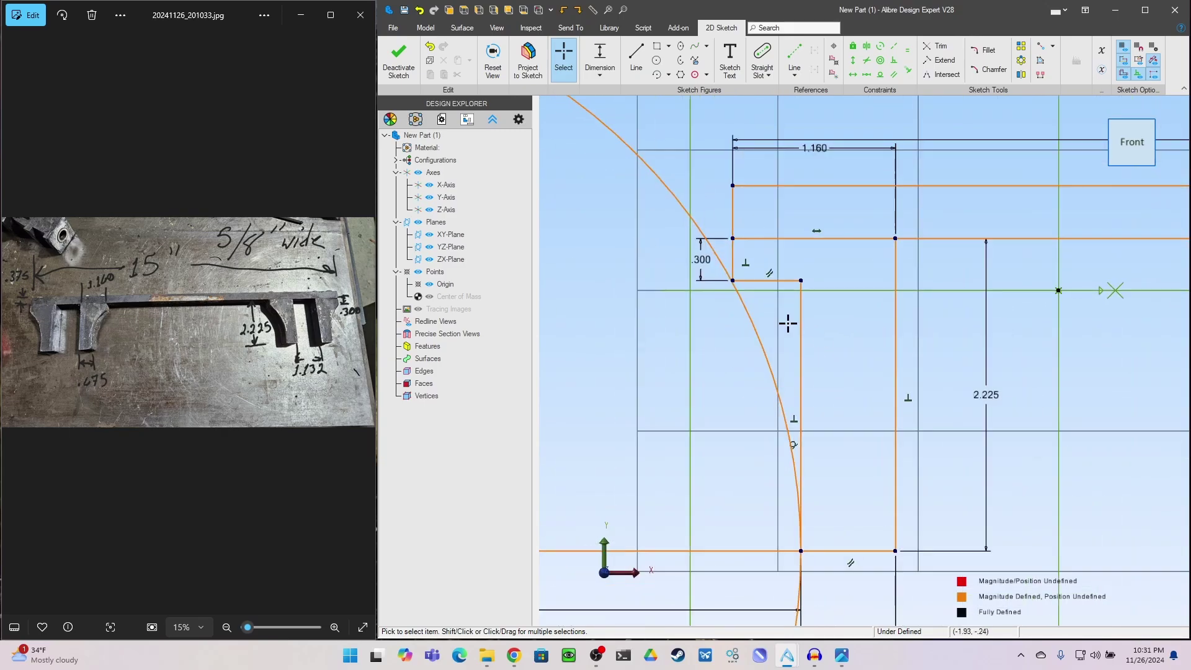
pyautogui.scroll(2, 784, 311)
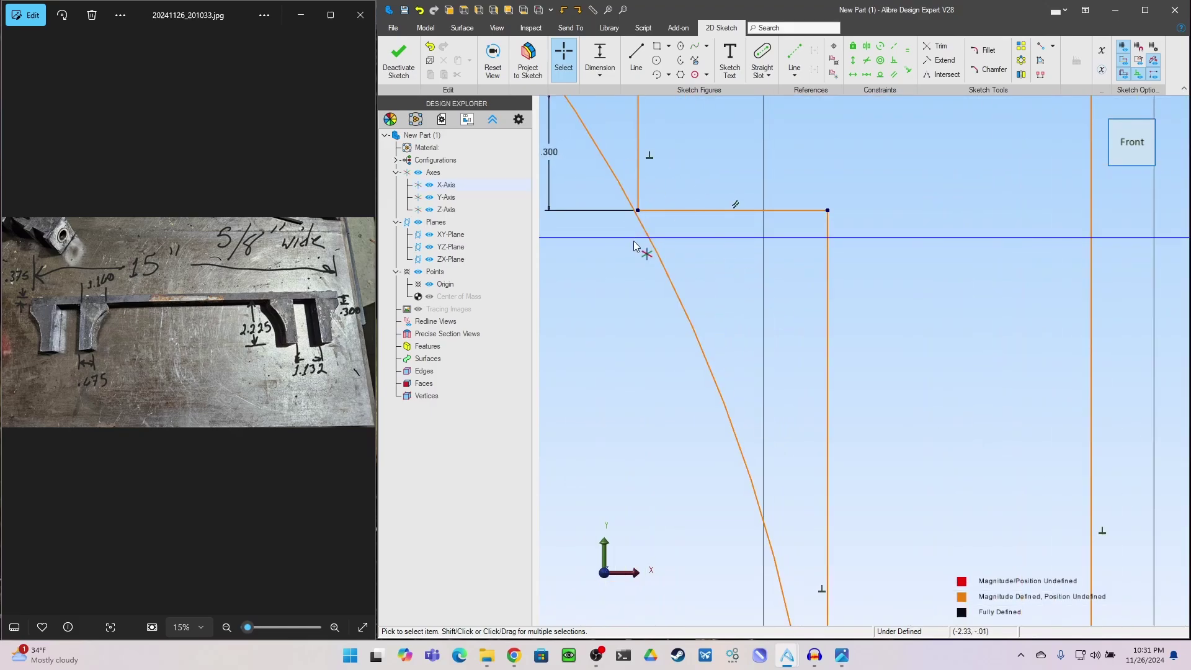
pyautogui.scroll(-3, 676, 197)
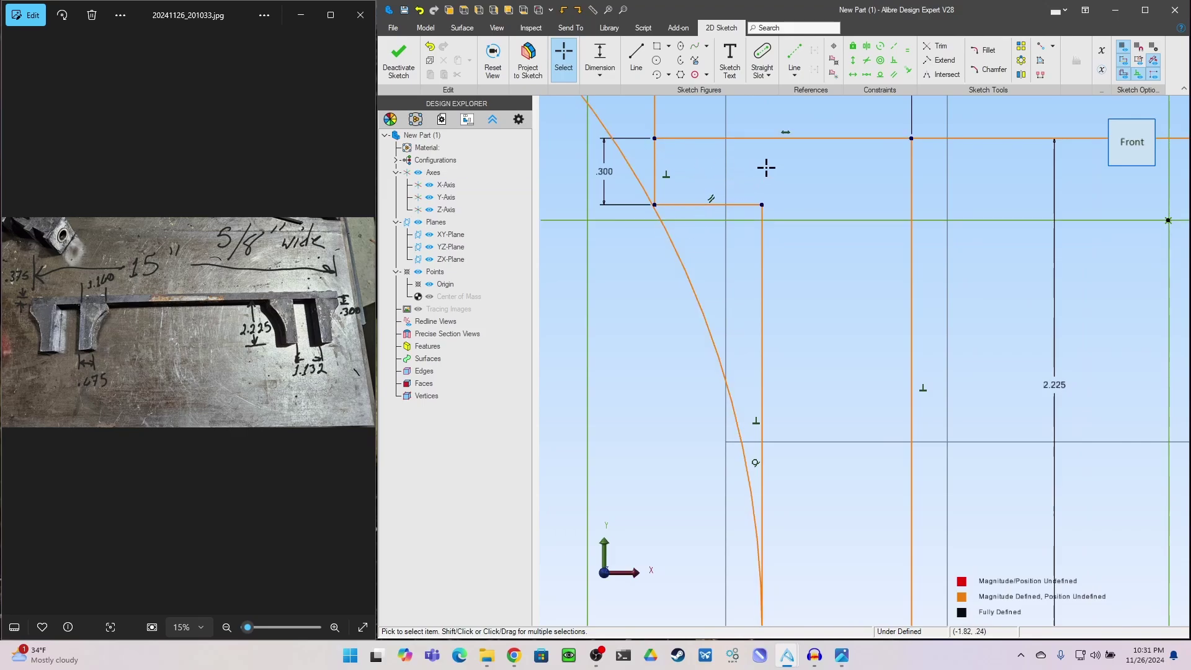
pyautogui.scroll(-2, 676, 183)
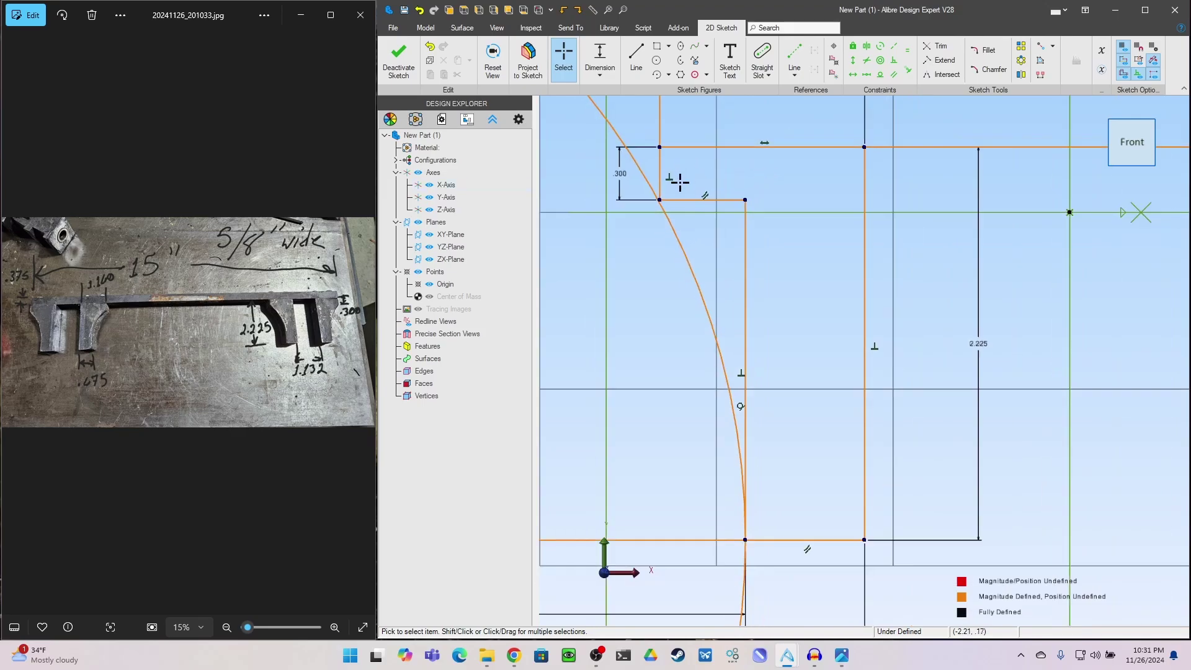
pyautogui.scroll(-2, 695, 233)
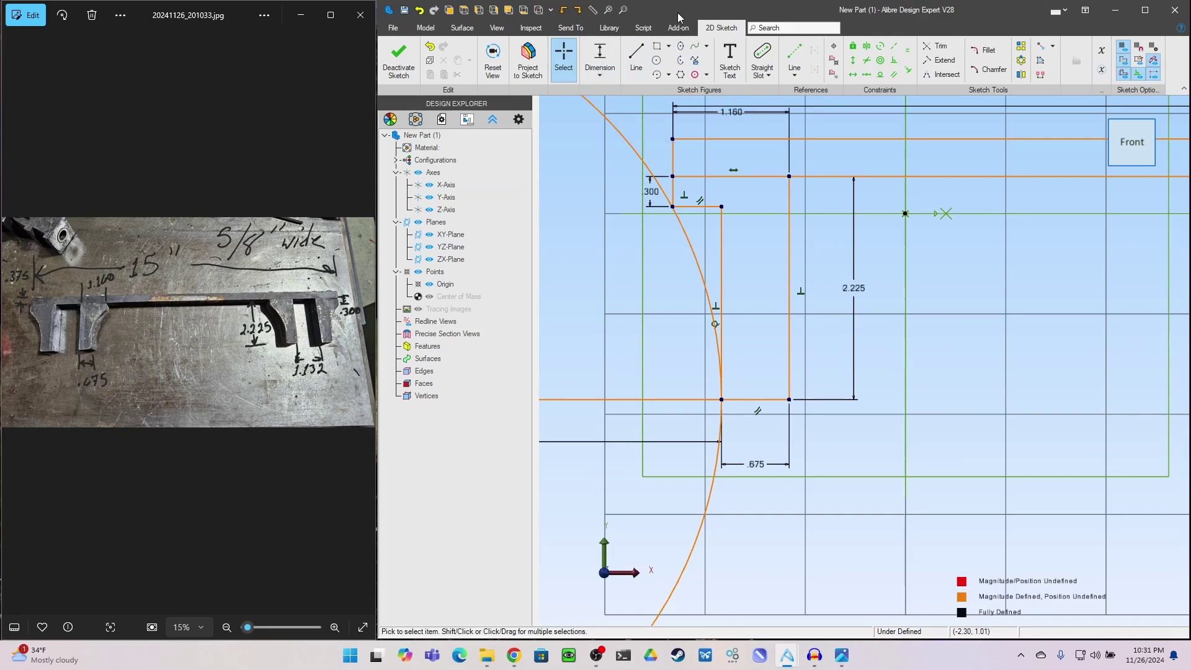
# - Extend the short line by the .300 step, then trim the stray segment, straight outer edge and bottom overhang
pyautogui.click(940, 59)
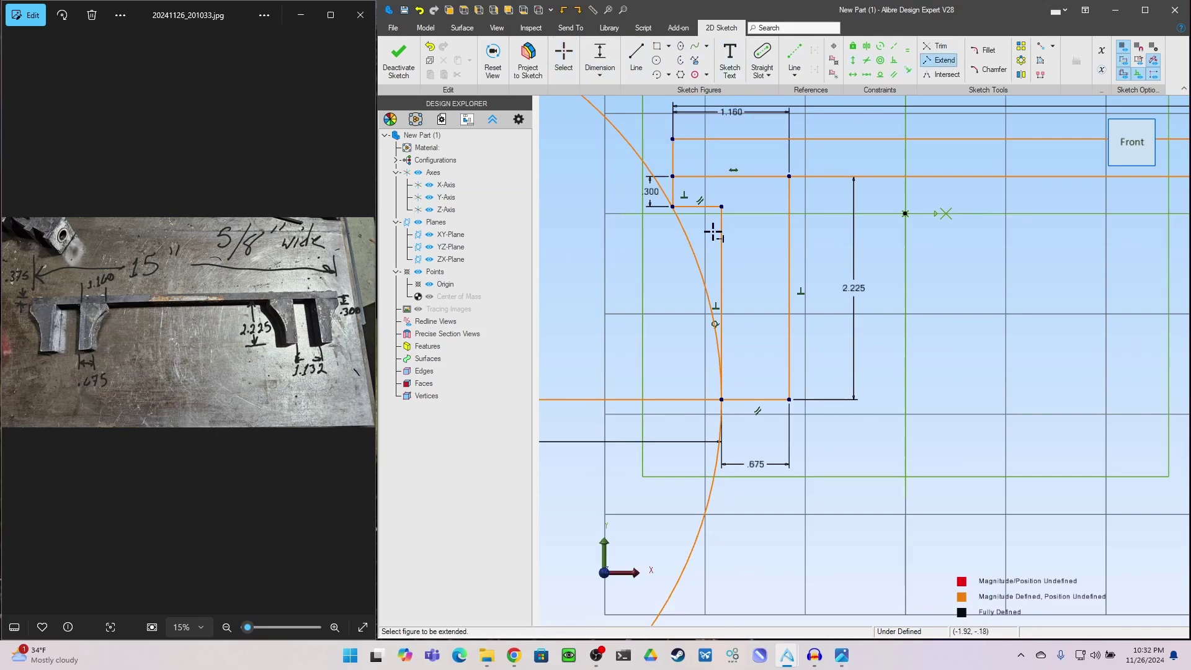
pyautogui.click(675, 197)
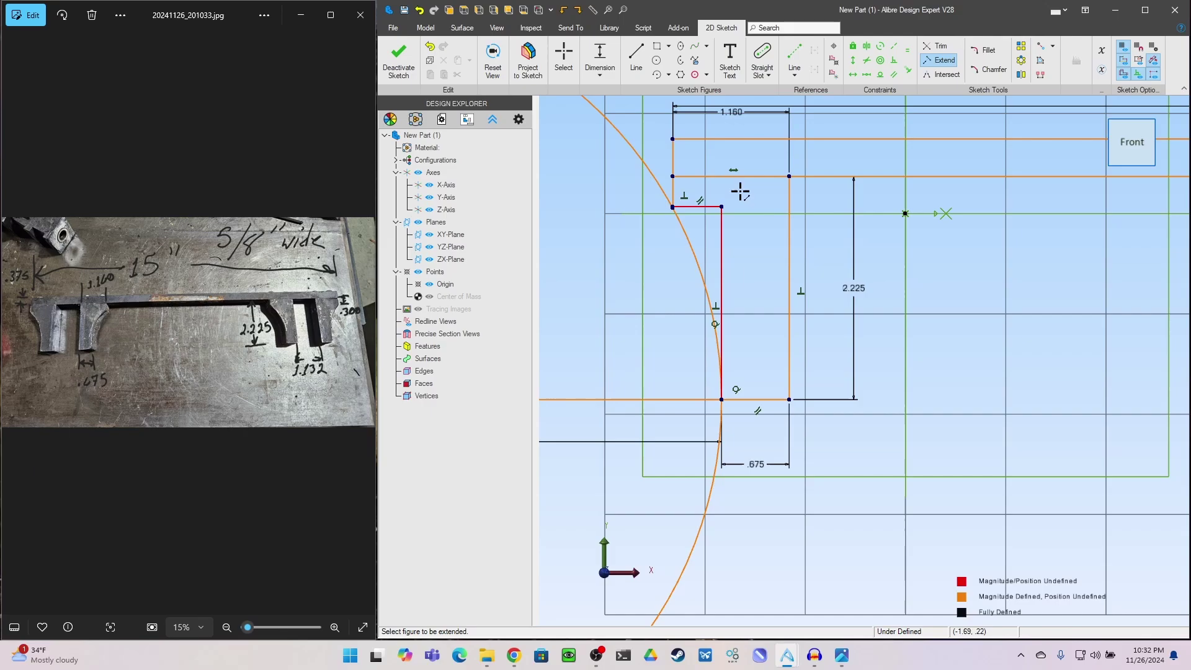
pyautogui.click(937, 46)
pyautogui.click(697, 207)
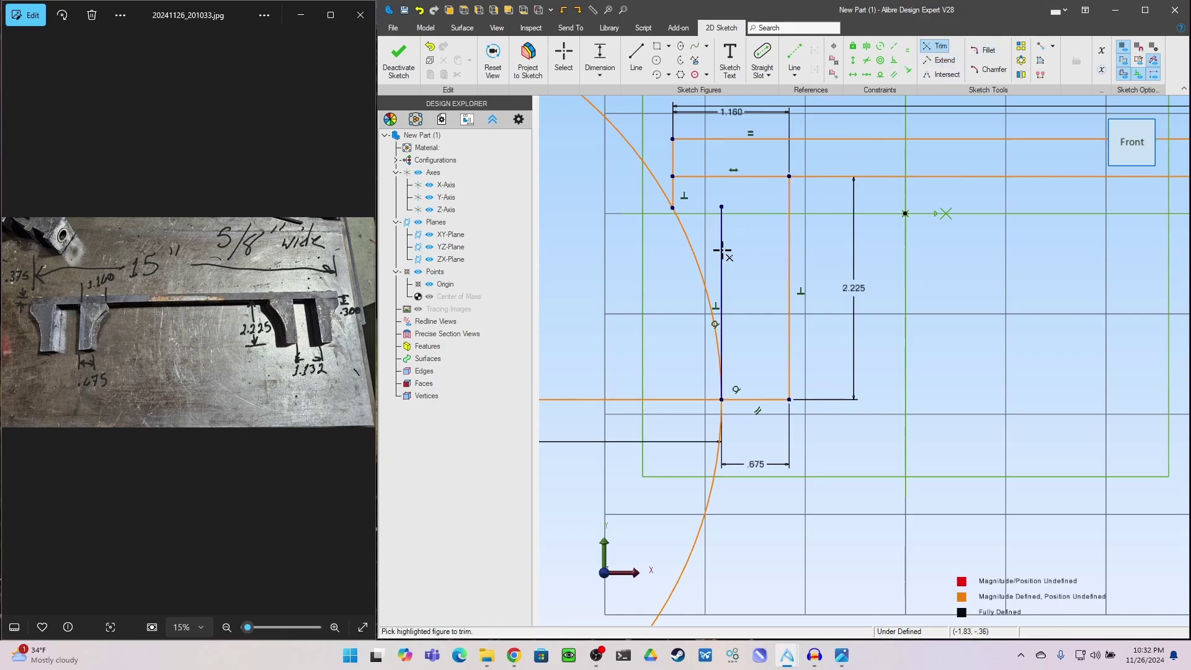
pyautogui.click(718, 250)
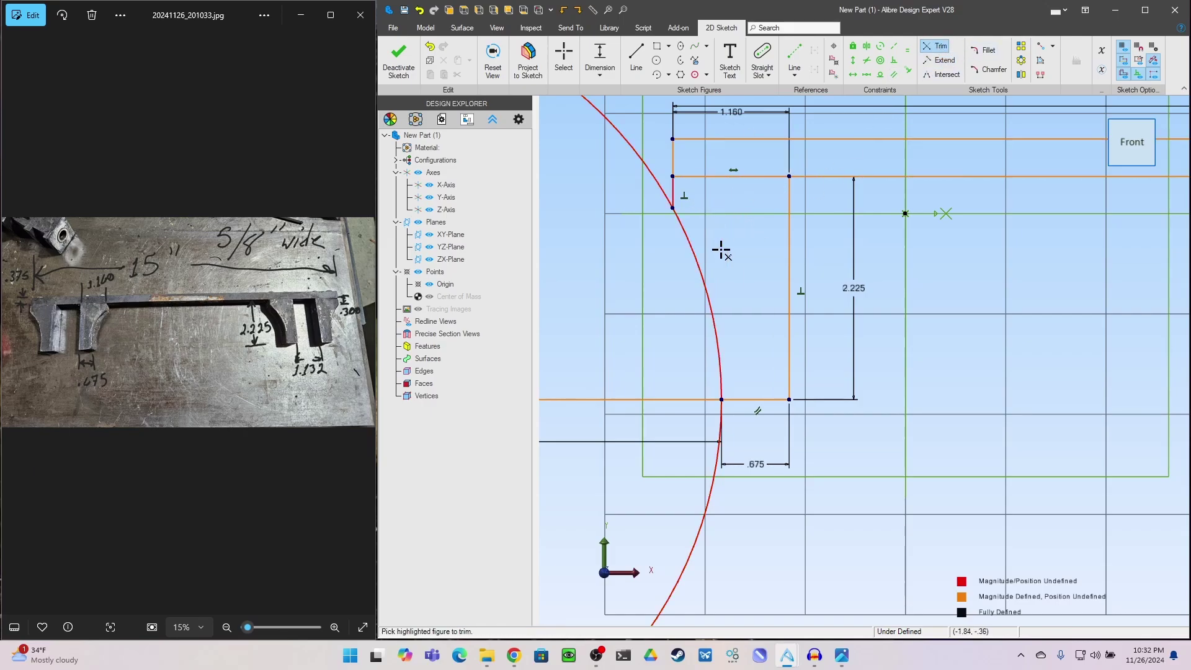
pyautogui.click(676, 401)
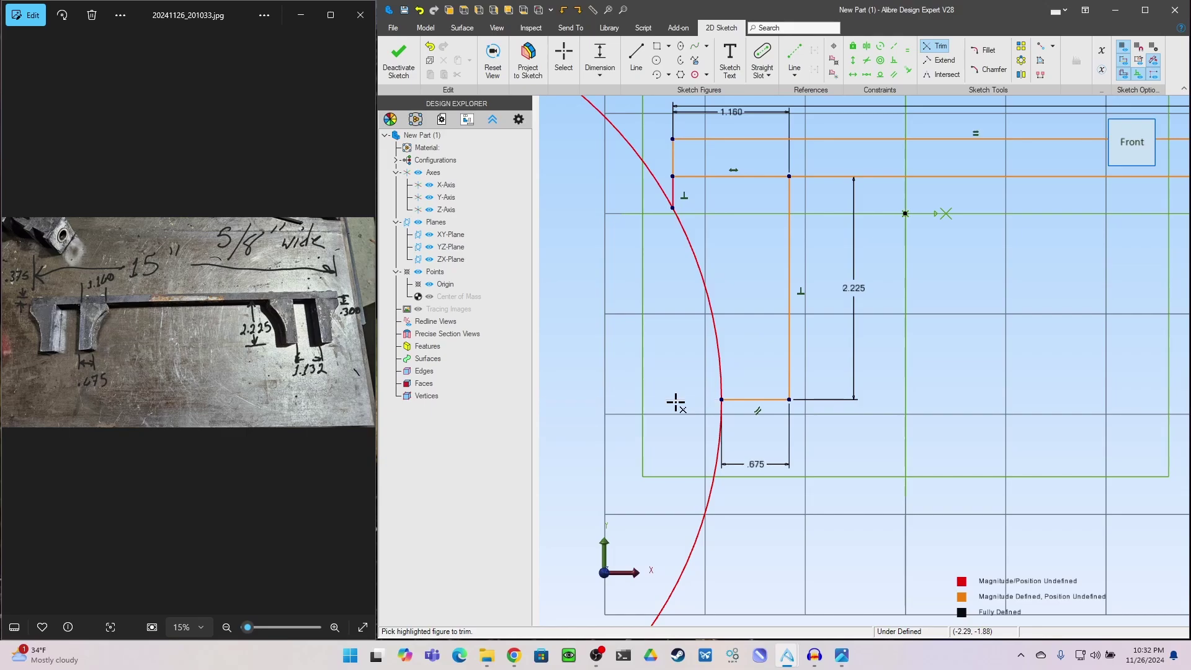
# - Trim the circle outside the leg and the top segments, undoing the accidental edge trim
pyautogui.click(625, 138)
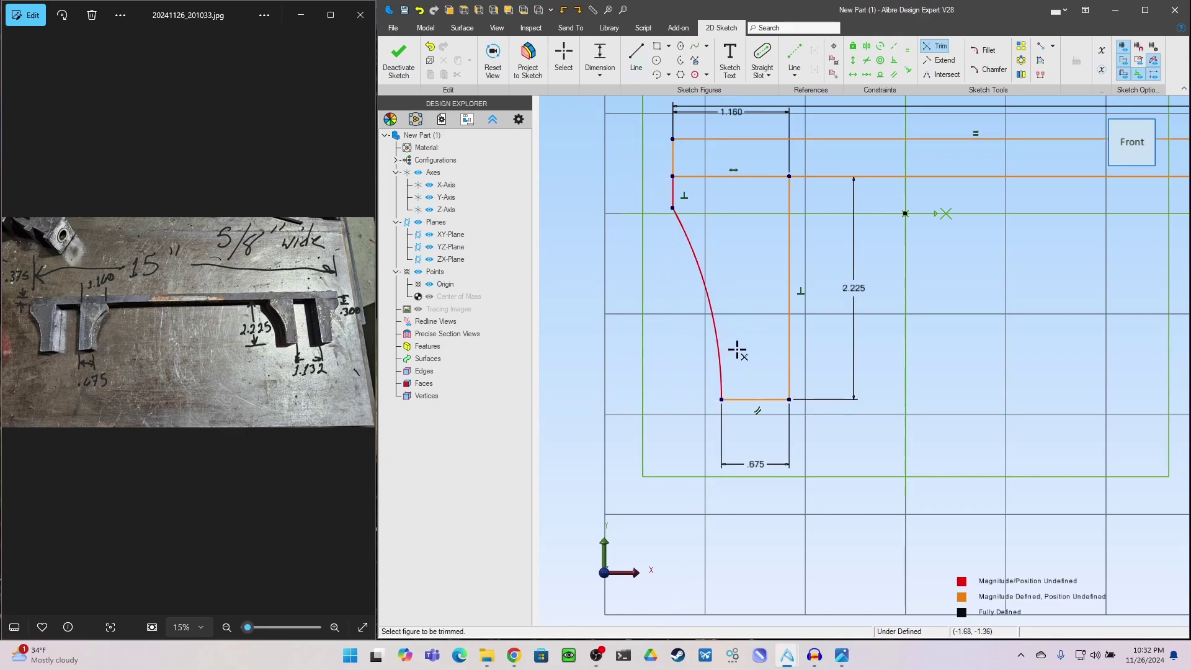
pyautogui.click(714, 178)
pyautogui.click(754, 177)
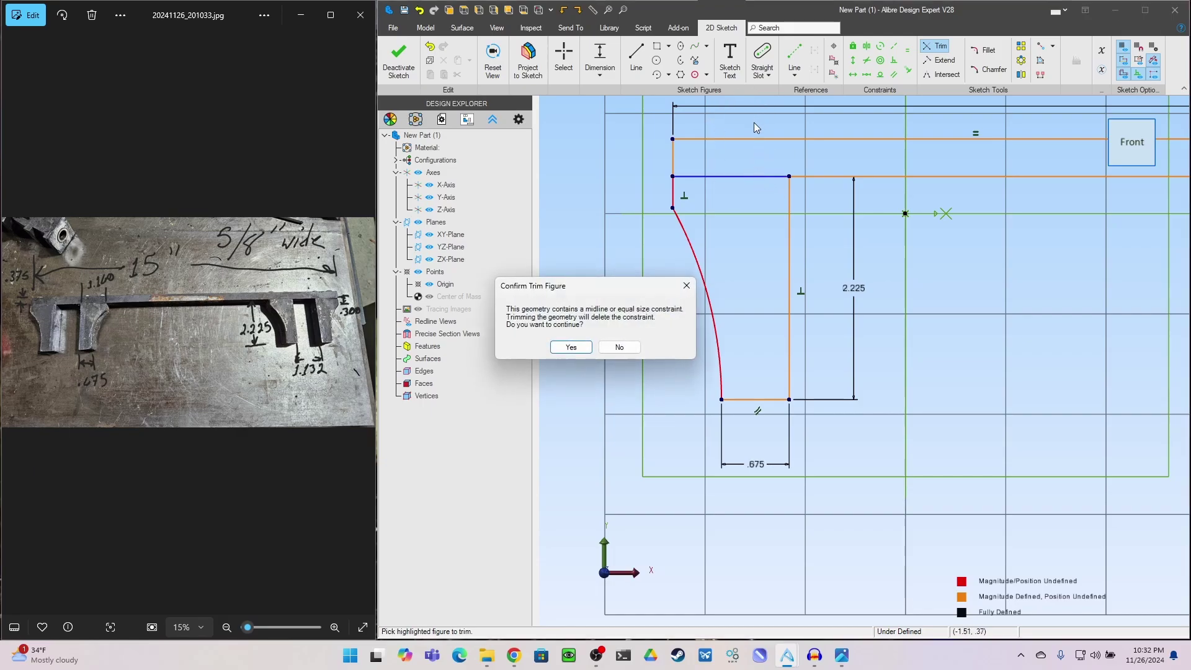
pyautogui.click(570, 347)
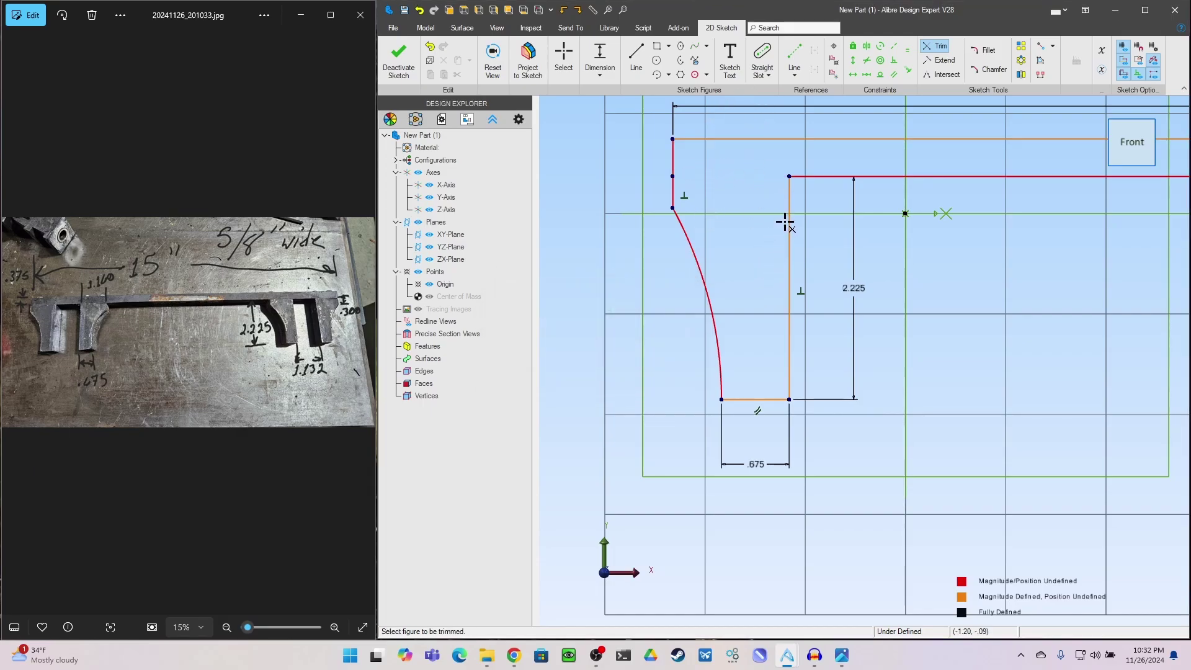
pyautogui.hotkey('ctrl', 'z')
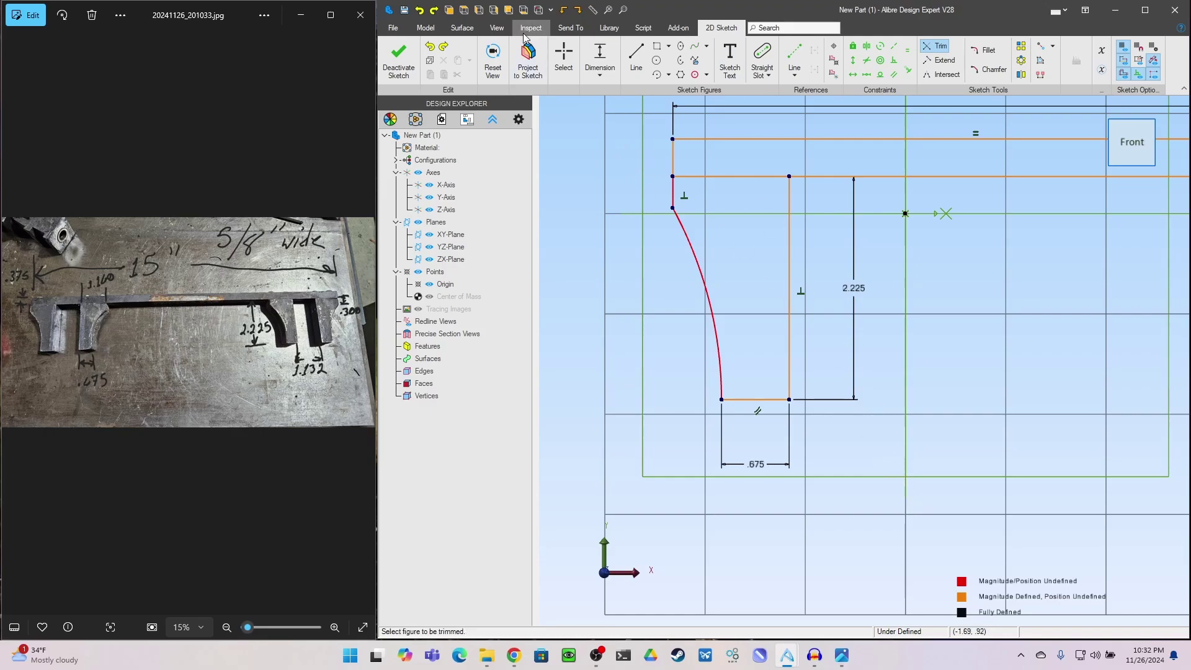
# - Zoom out and maximise the Alibre window so the whole 15.000 beam sketch is visible
pyautogui.click(563, 59)
pyautogui.moveTo(627, 154)
pyautogui.mouseDown()
pyautogui.moveTo(856, 404)
pyautogui.moveTo(859, 526)
pyautogui.mouseUp()
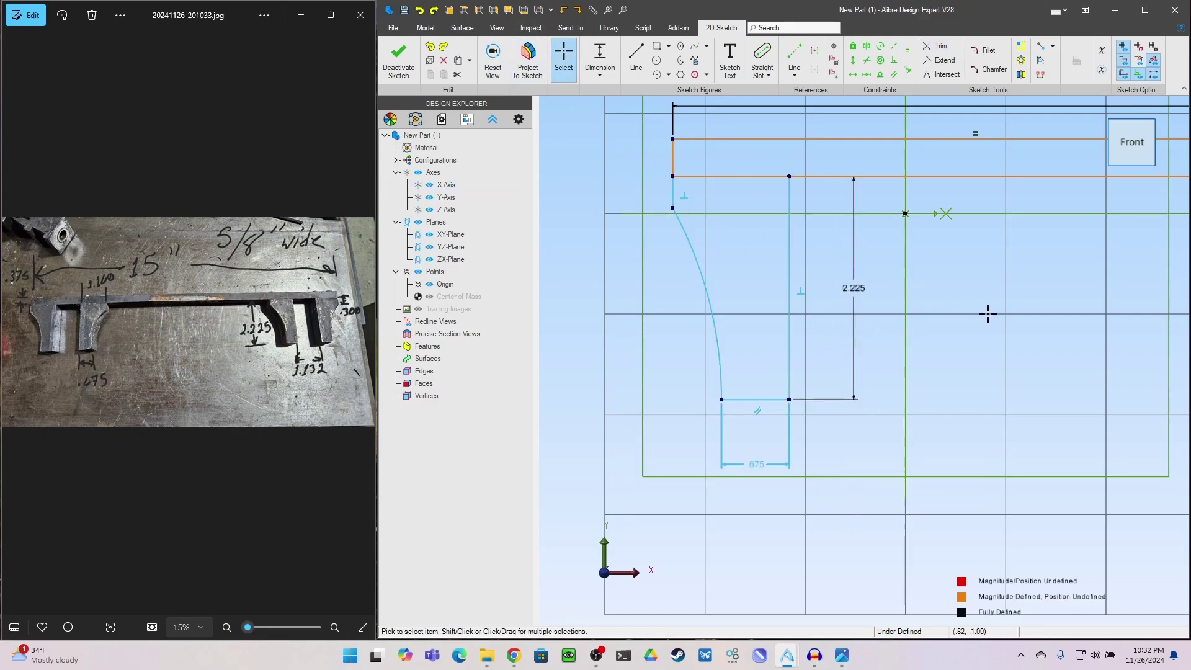
pyautogui.moveTo(618, 152)
pyautogui.mouseDown()
pyautogui.moveTo(755, 217)
pyautogui.moveTo(840, 422)
pyautogui.moveTo(828, 428)
pyautogui.mouseUp()
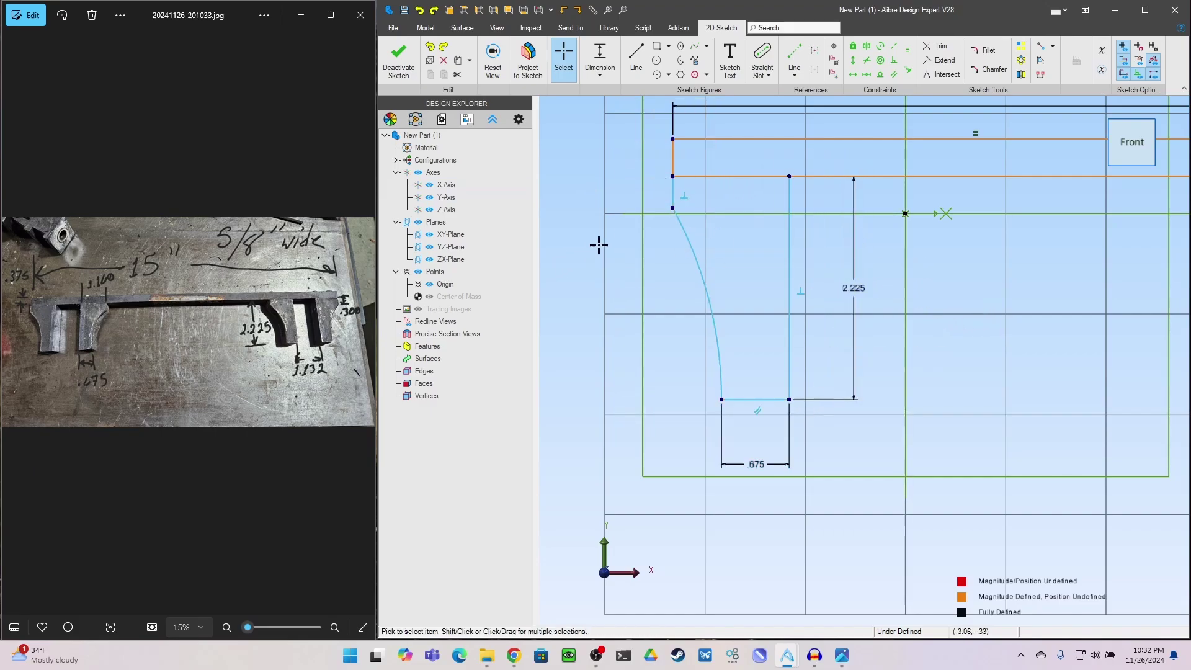
pyautogui.scroll(-5, 601, 241)
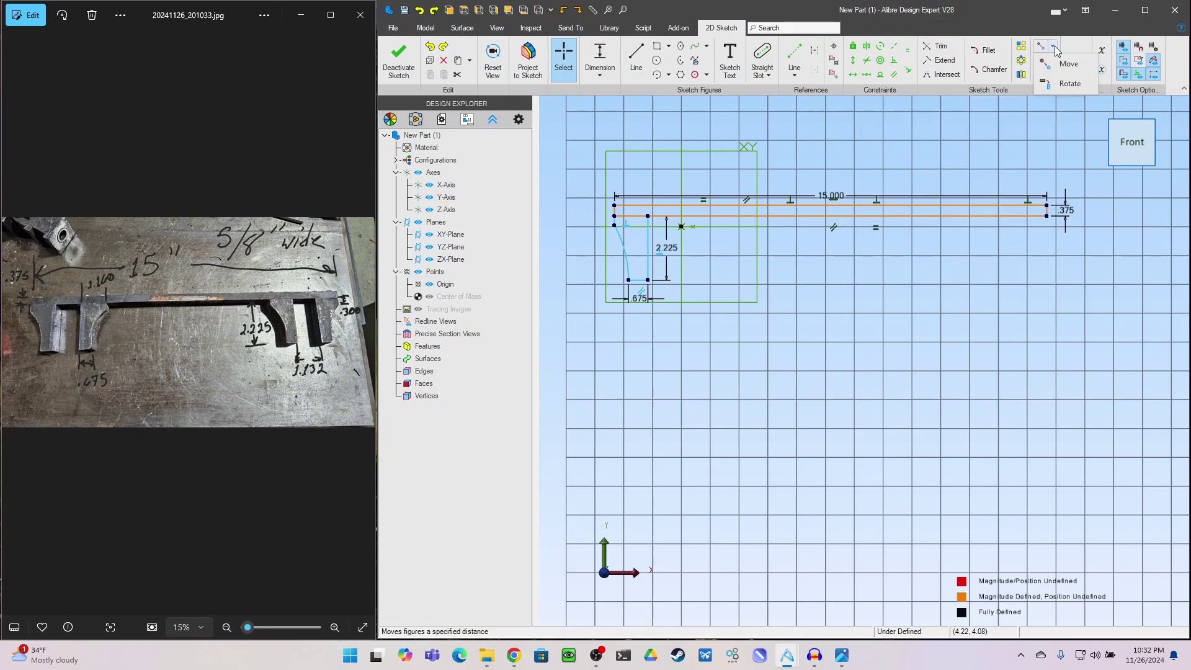
pyautogui.click(1150, 14)
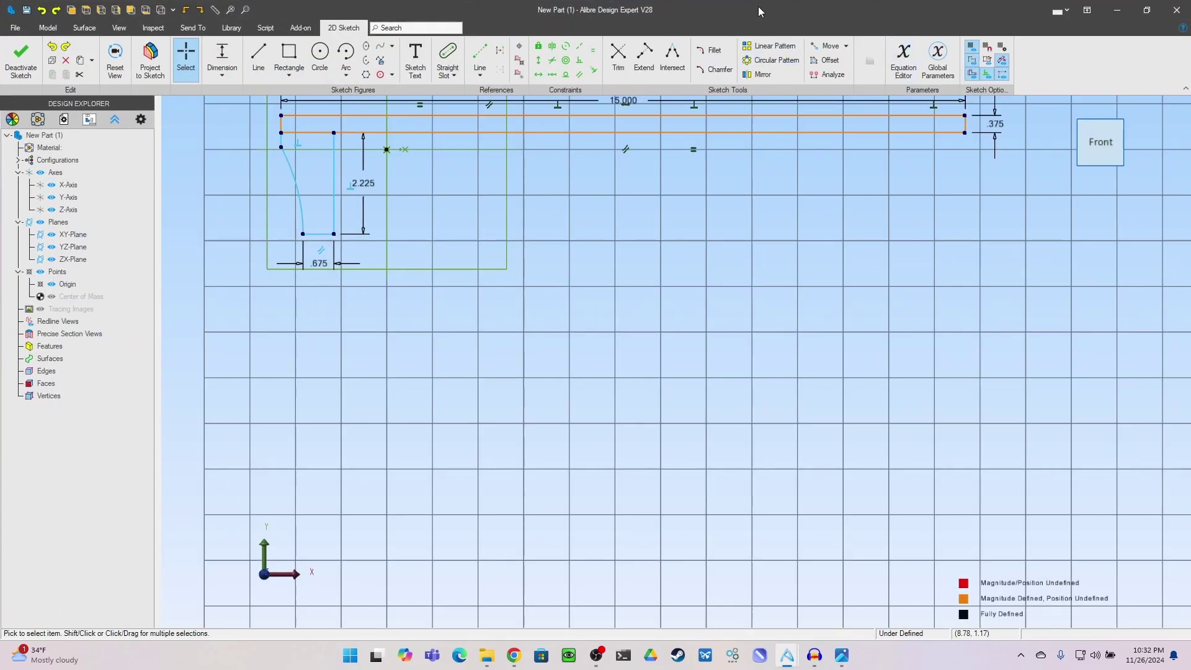
pyautogui.click(760, 74)
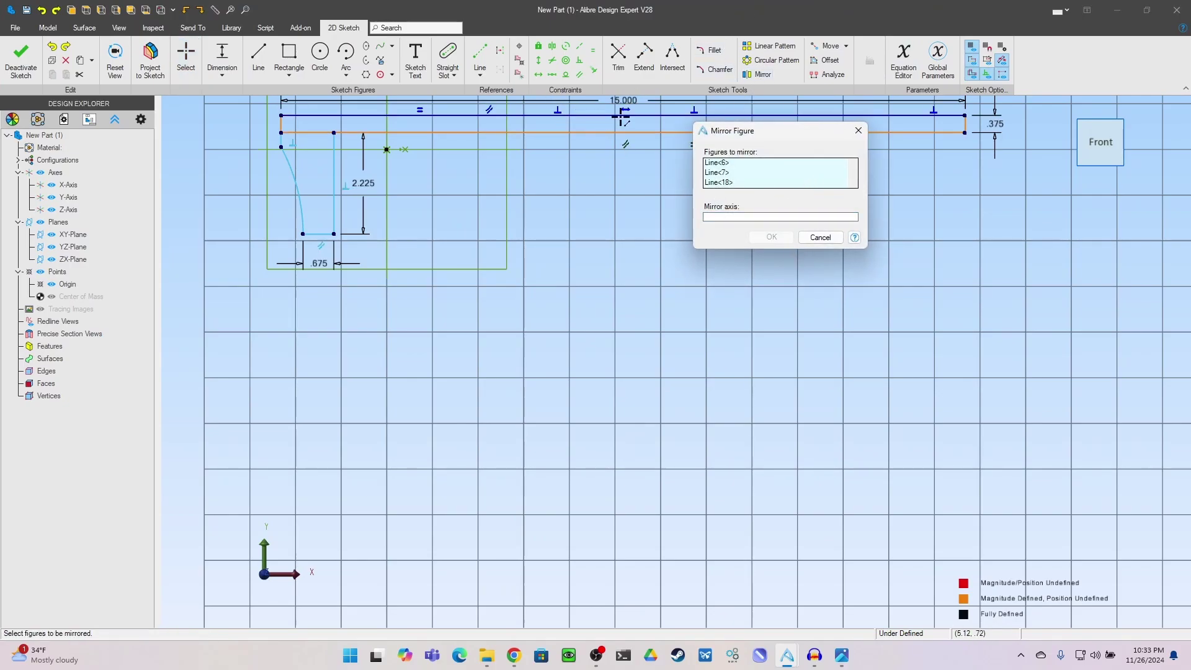
# - Draw a vertical line down from the beam's lower-edge midpoint, then select the left leg geometry
pyautogui.click(820, 237)
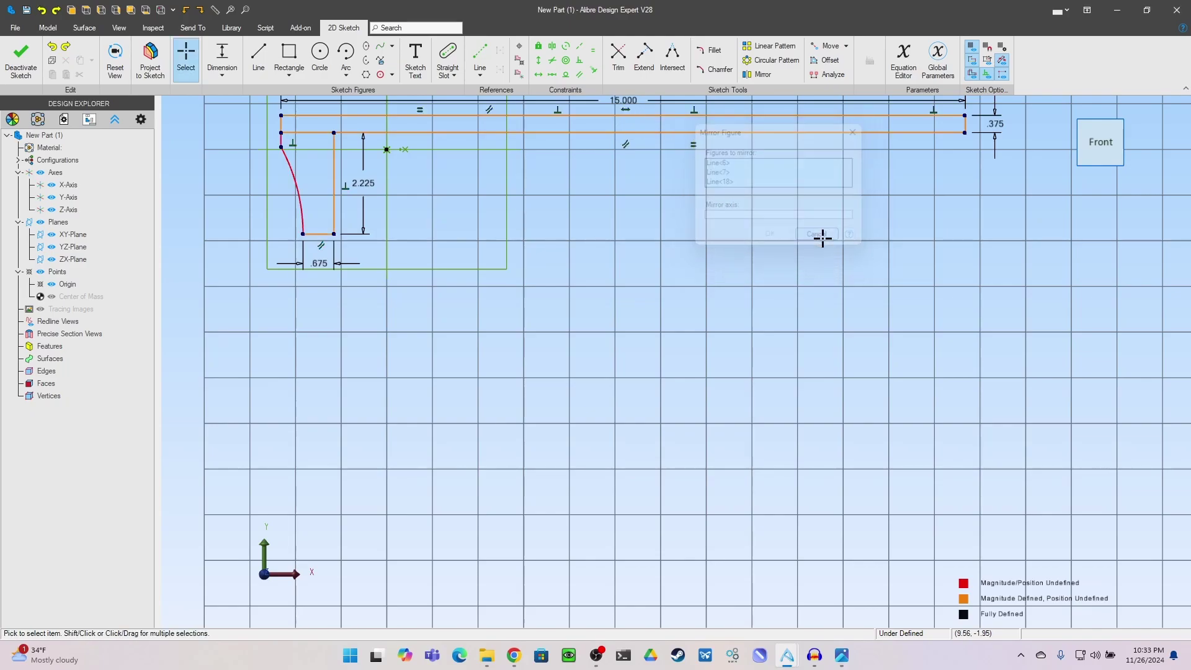
pyautogui.click(259, 63)
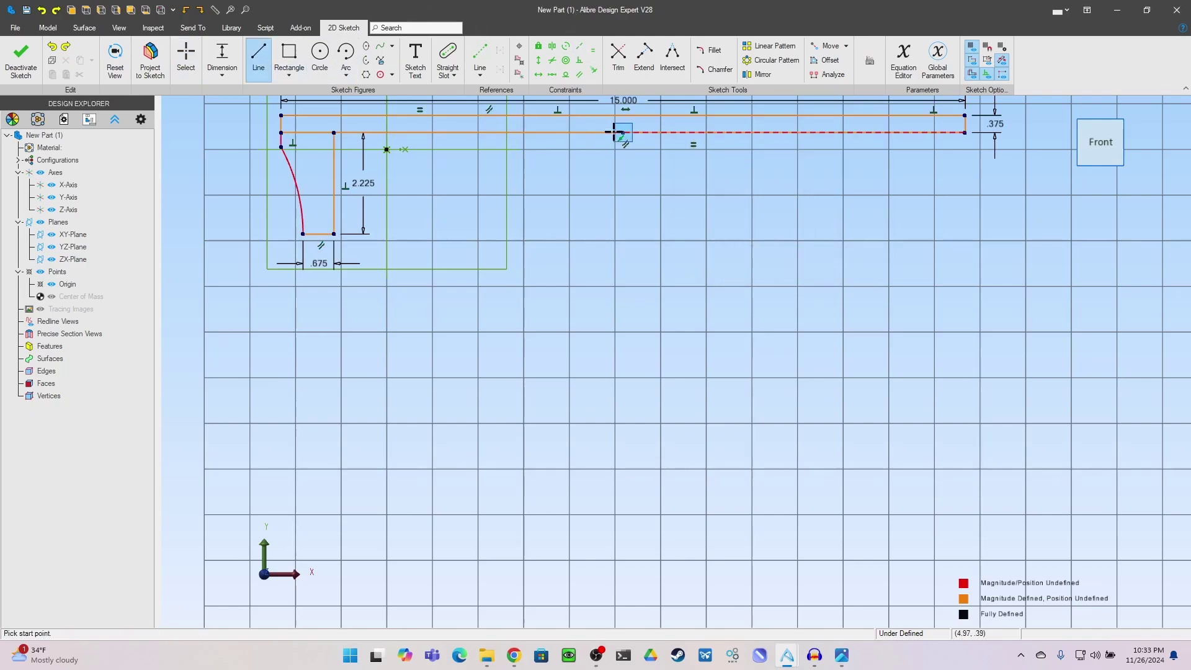
pyautogui.click(624, 132)
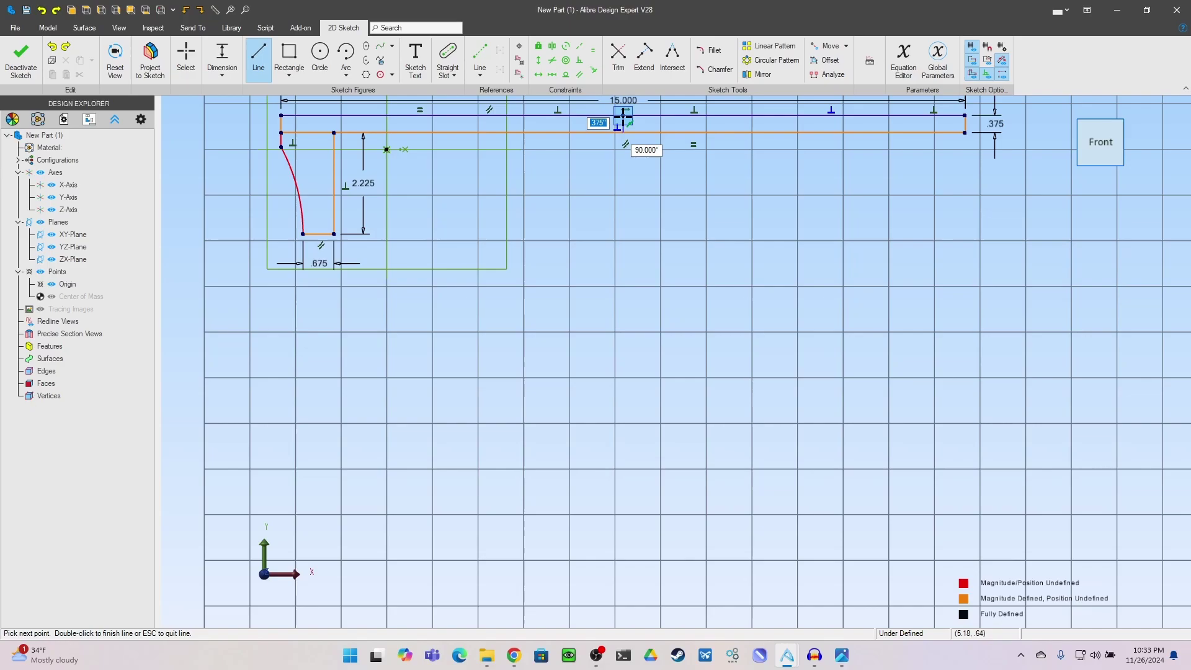
pyautogui.click(623, 226)
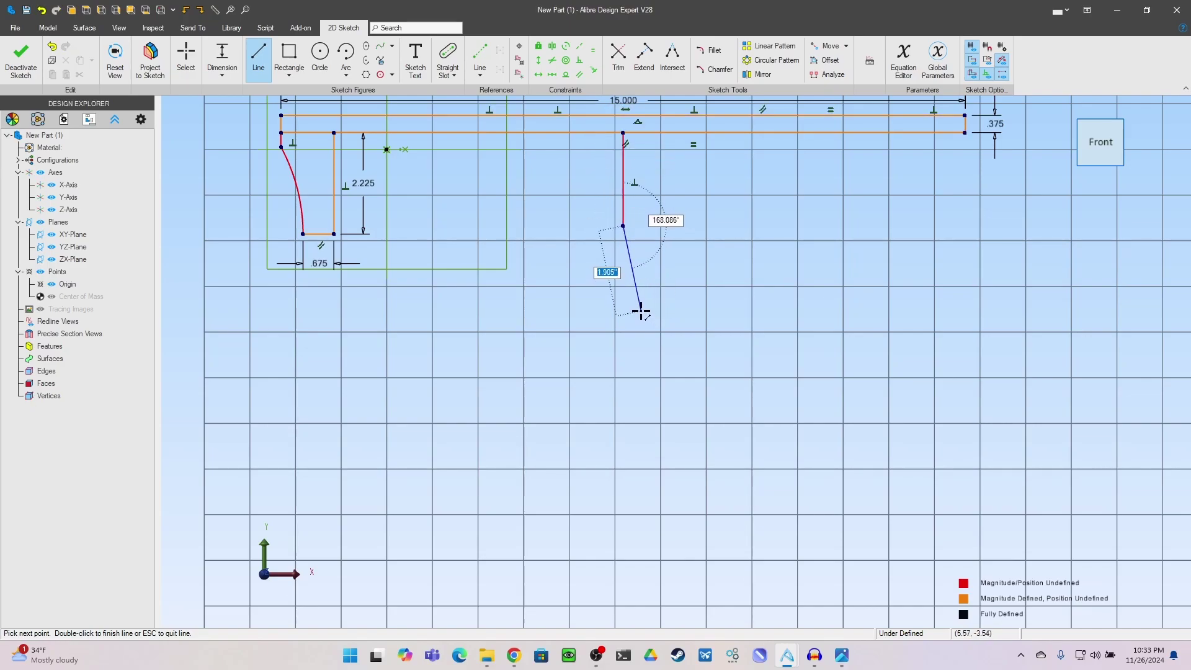
pyautogui.press('Escape')
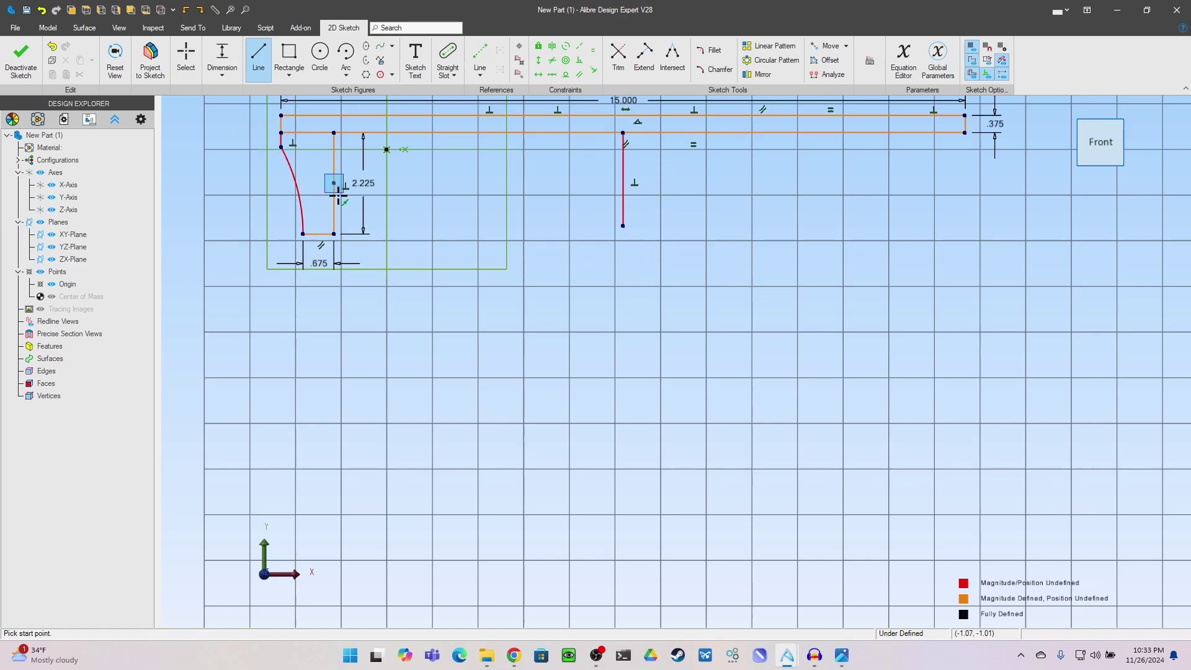
pyautogui.press('Escape')
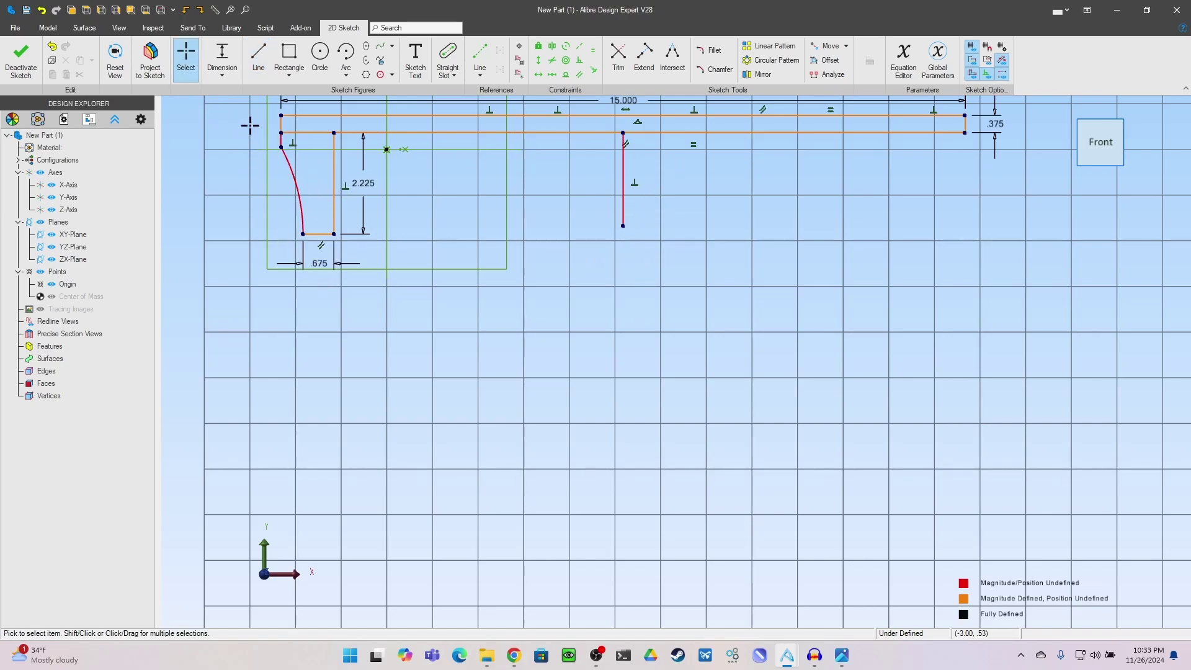
pyautogui.moveTo(249, 123); pyautogui.dragTo(363, 248)
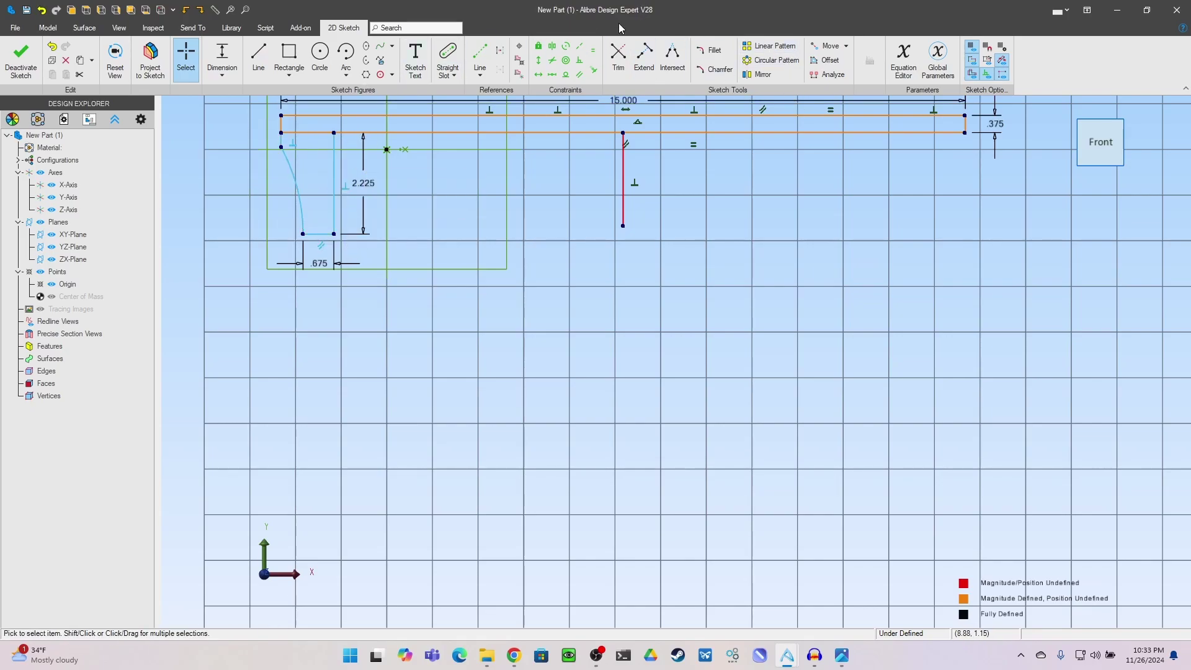
# - Mirror the left leg's arc and lines about the vertical centre line to form the right leg
pyautogui.click(758, 74)
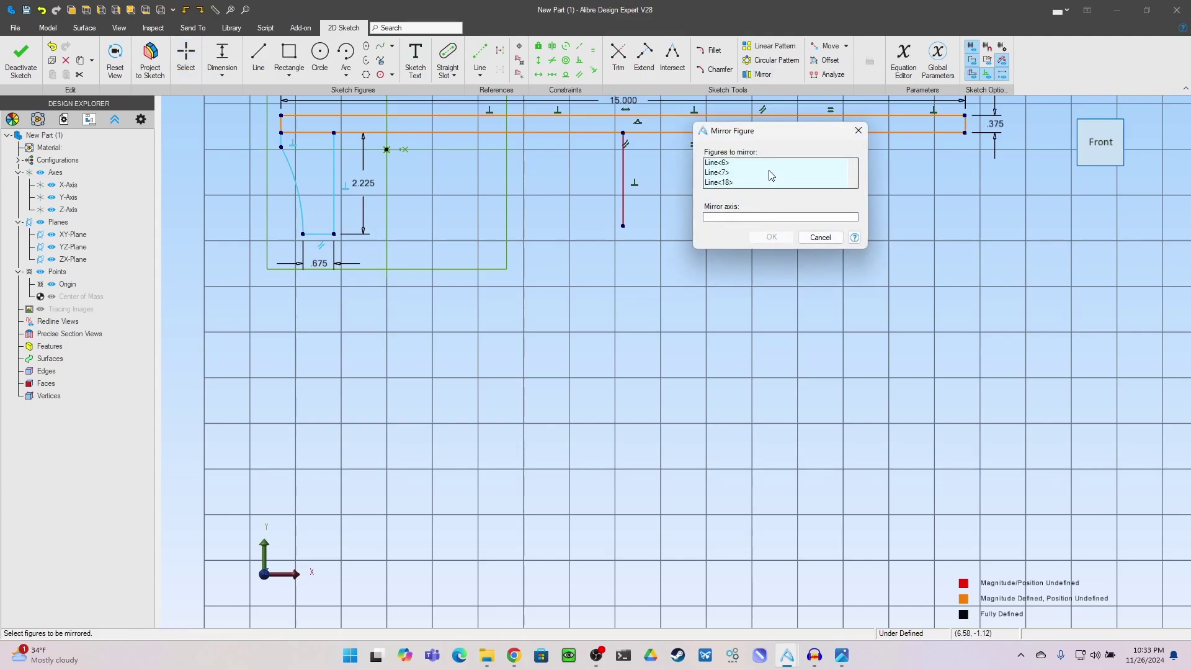
pyautogui.click(623, 197)
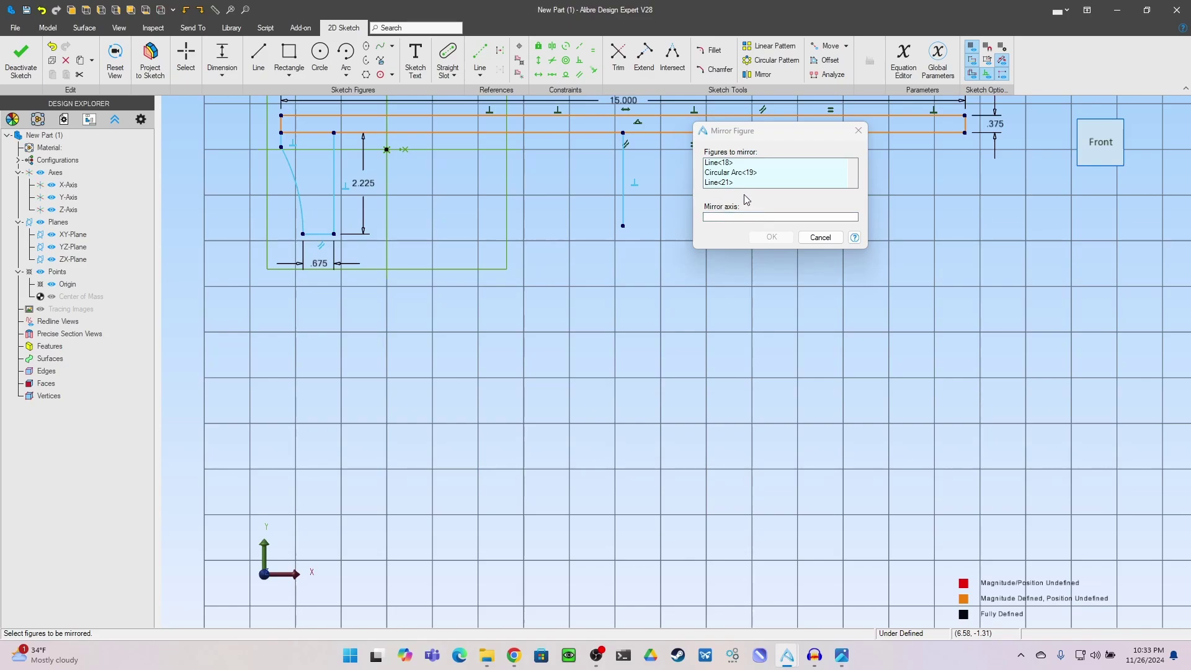
pyautogui.click(728, 184)
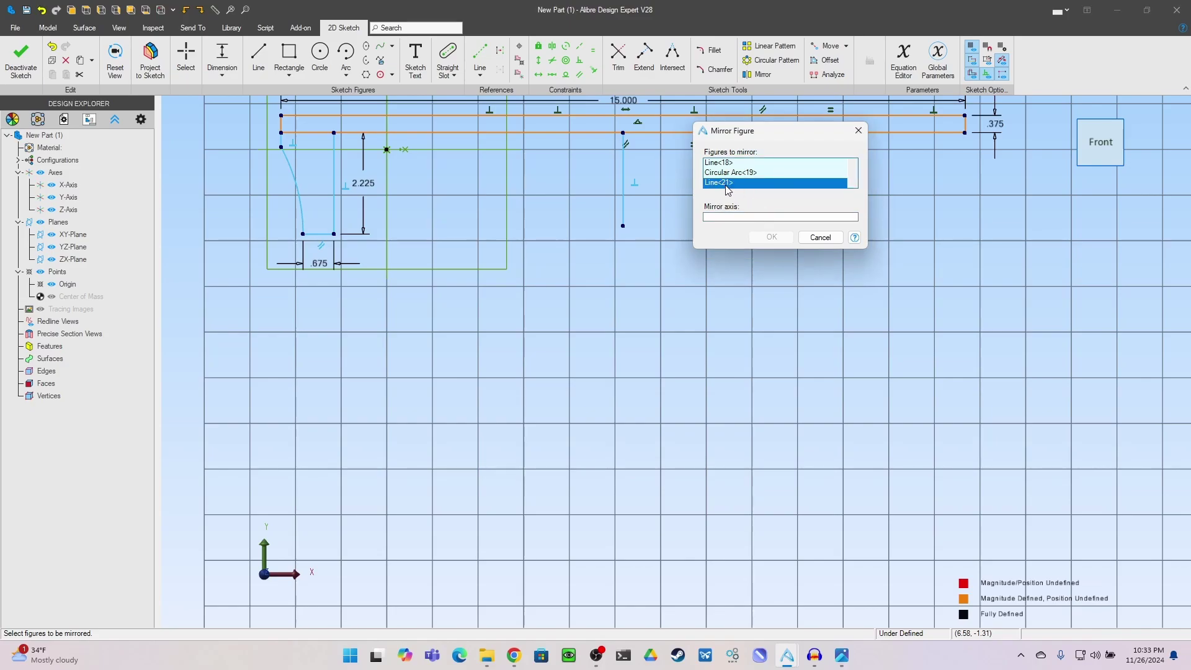
pyautogui.press('Delete')
pyautogui.click(632, 181)
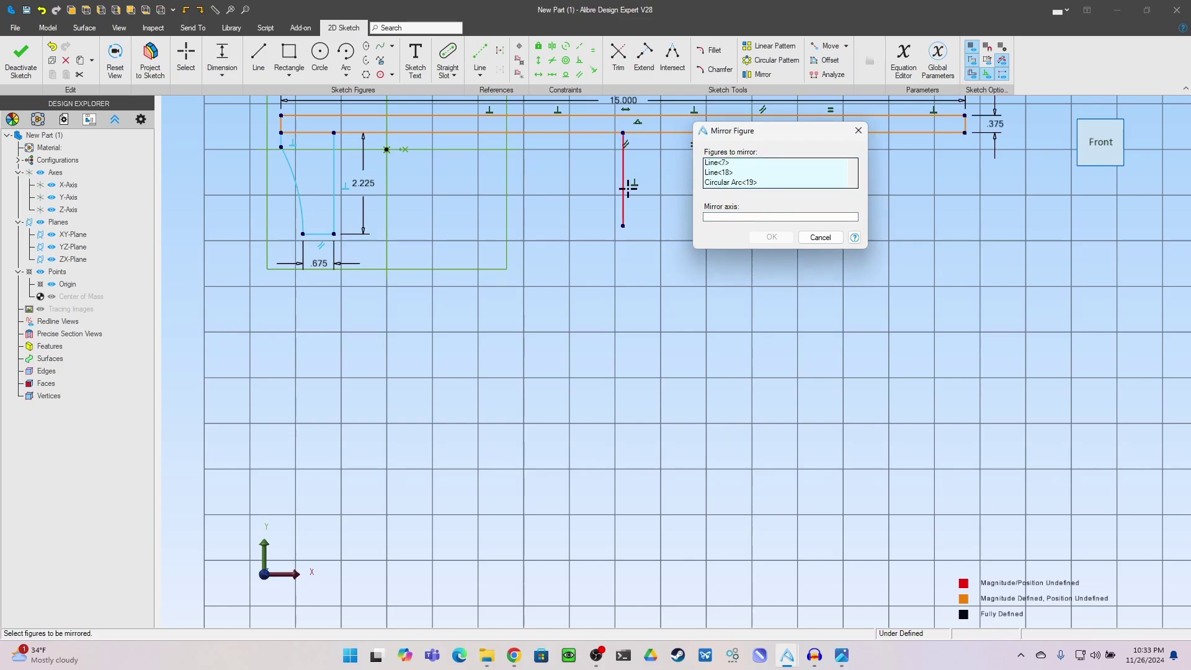
pyautogui.click(713, 217)
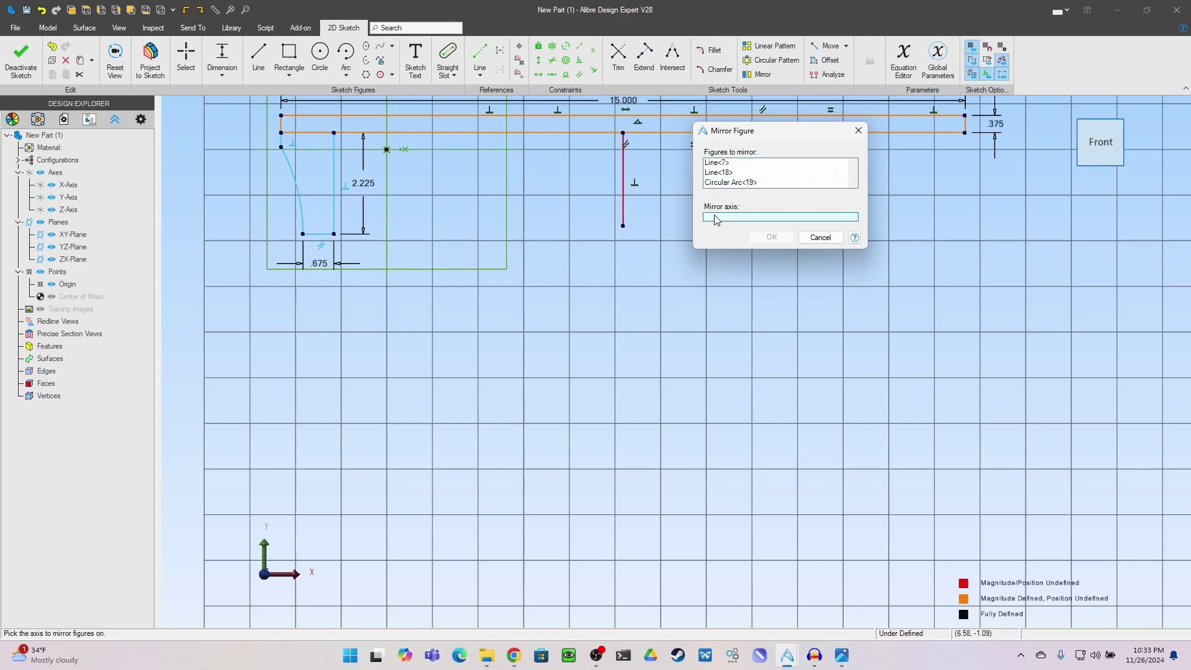
pyautogui.click(624, 181)
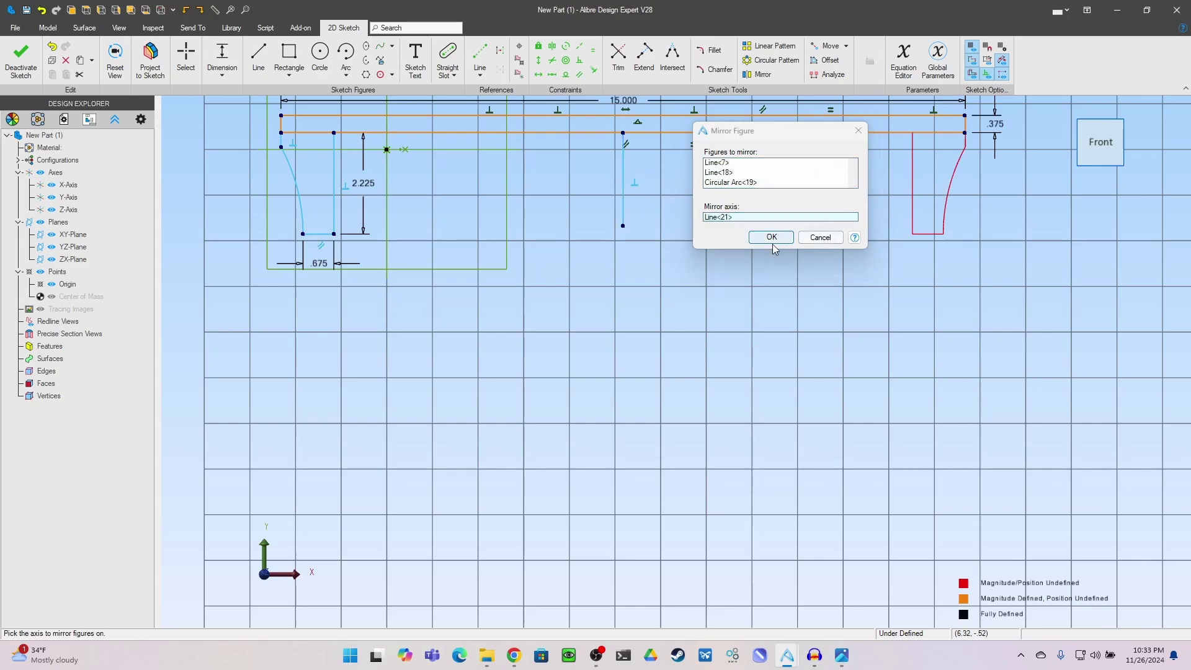
pyautogui.click(770, 239)
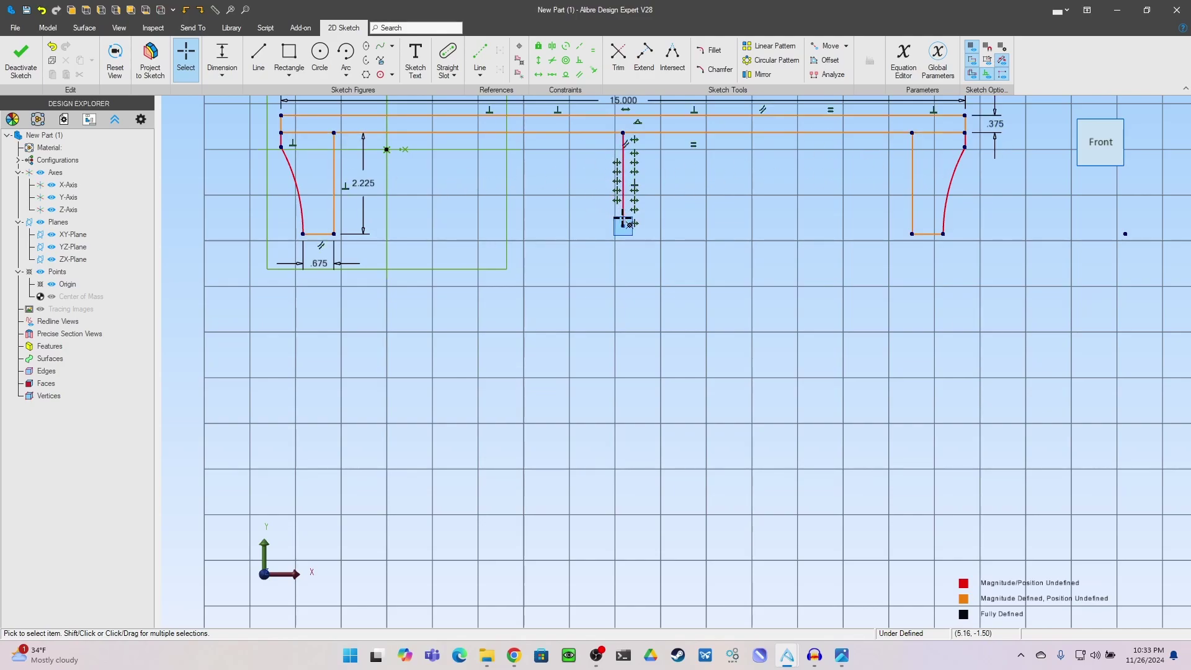
# - Reselect the left leg's arc and lines and restore down the window to show the reference photo
pyautogui.click(628, 223)
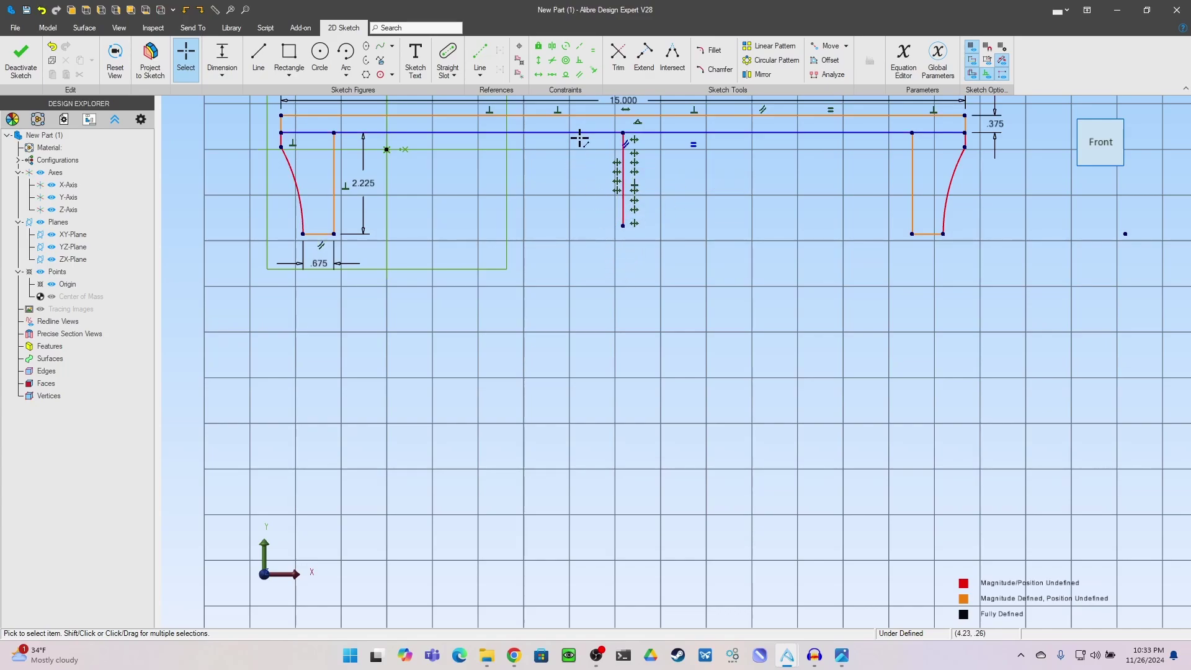
pyautogui.moveTo(581, 271); pyautogui.dragTo(644, 118)
pyautogui.press('Delete')
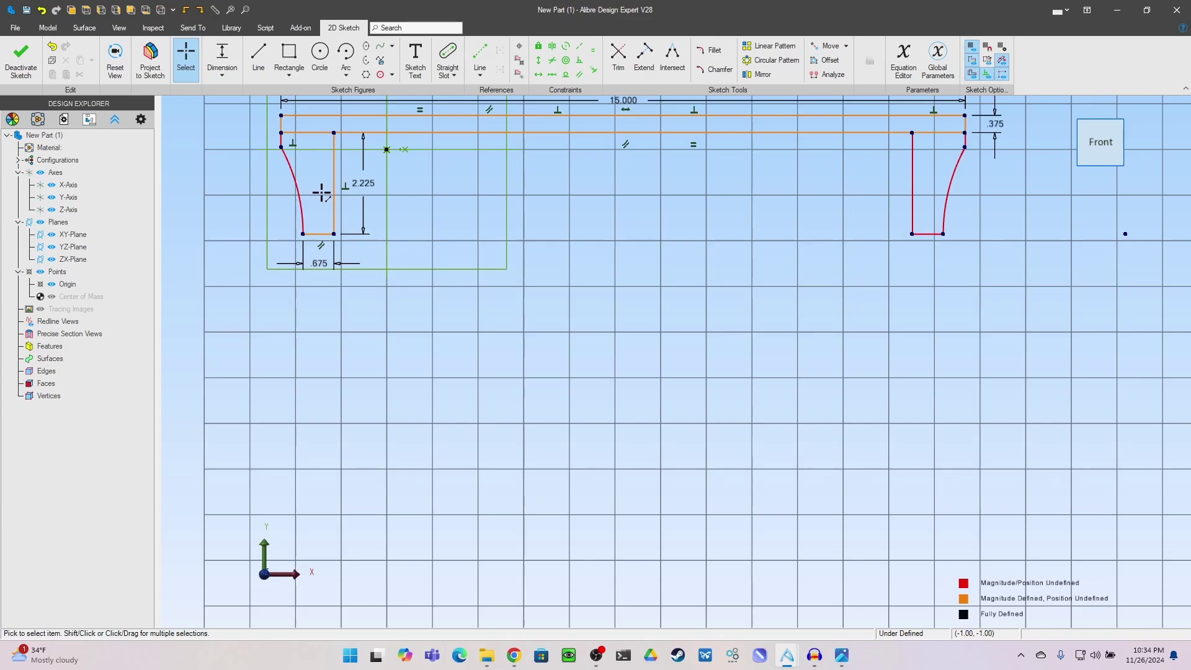
pyautogui.hotkey('ctrl', 'z')
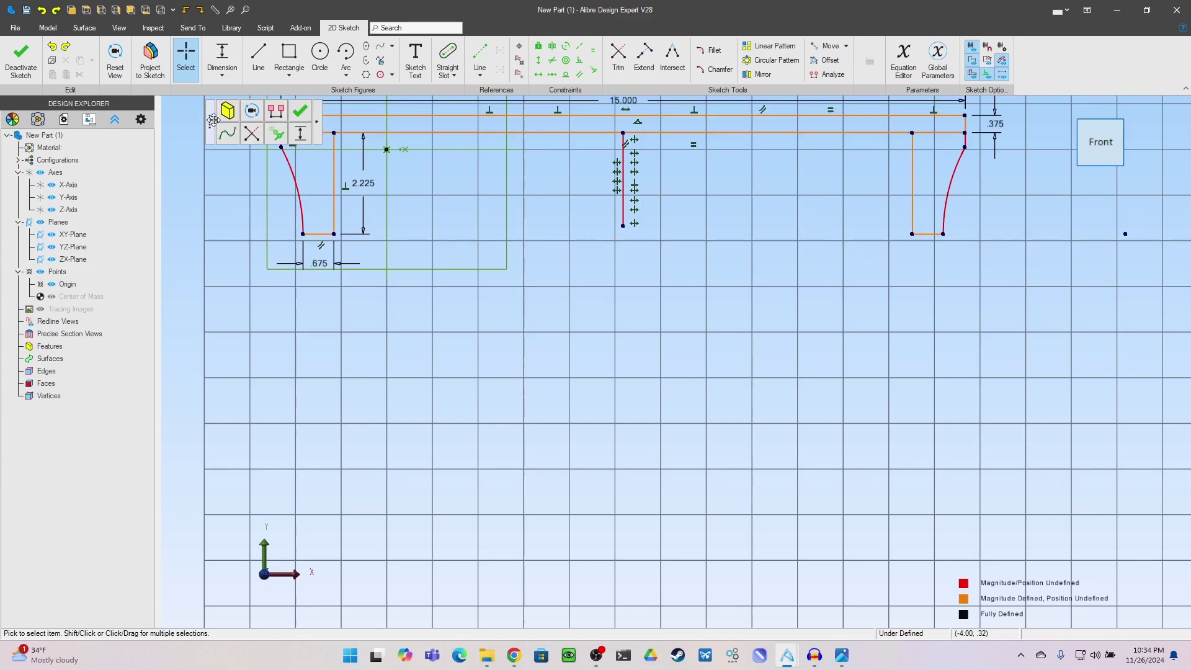
pyautogui.moveTo(263, 121)
pyautogui.mouseDown()
pyautogui.moveTo(373, 239)
pyautogui.moveTo(374, 273)
pyautogui.mouseUp()
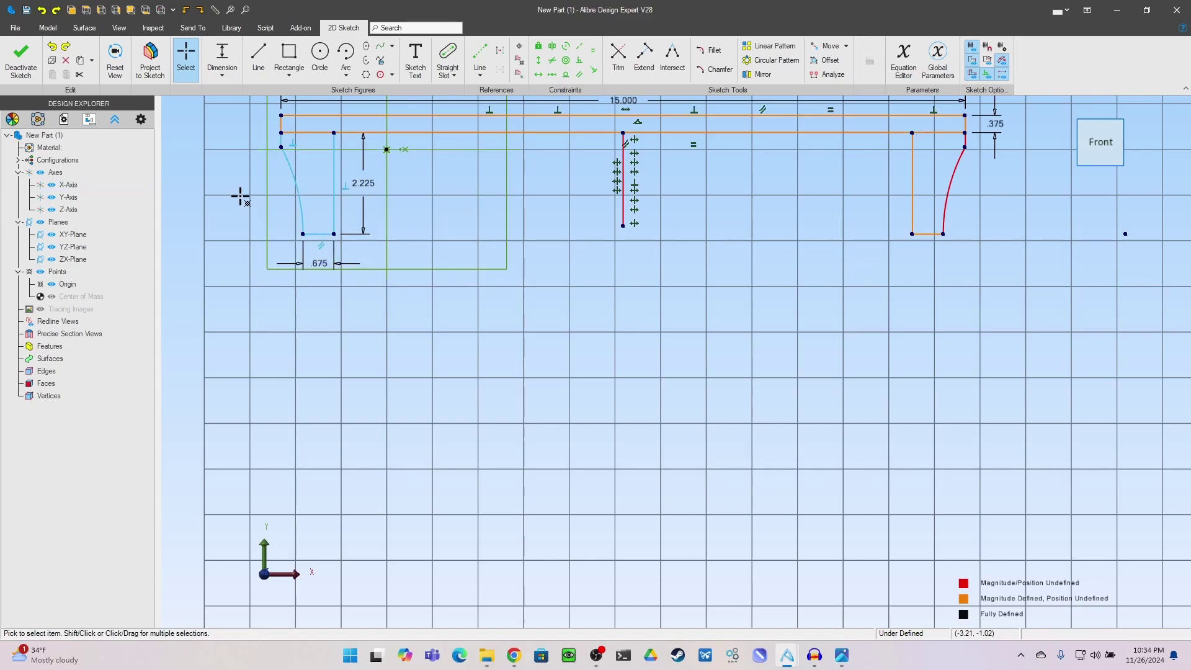
pyautogui.click(235, 130)
pyautogui.moveTo(232, 114); pyautogui.dragTo(349, 254)
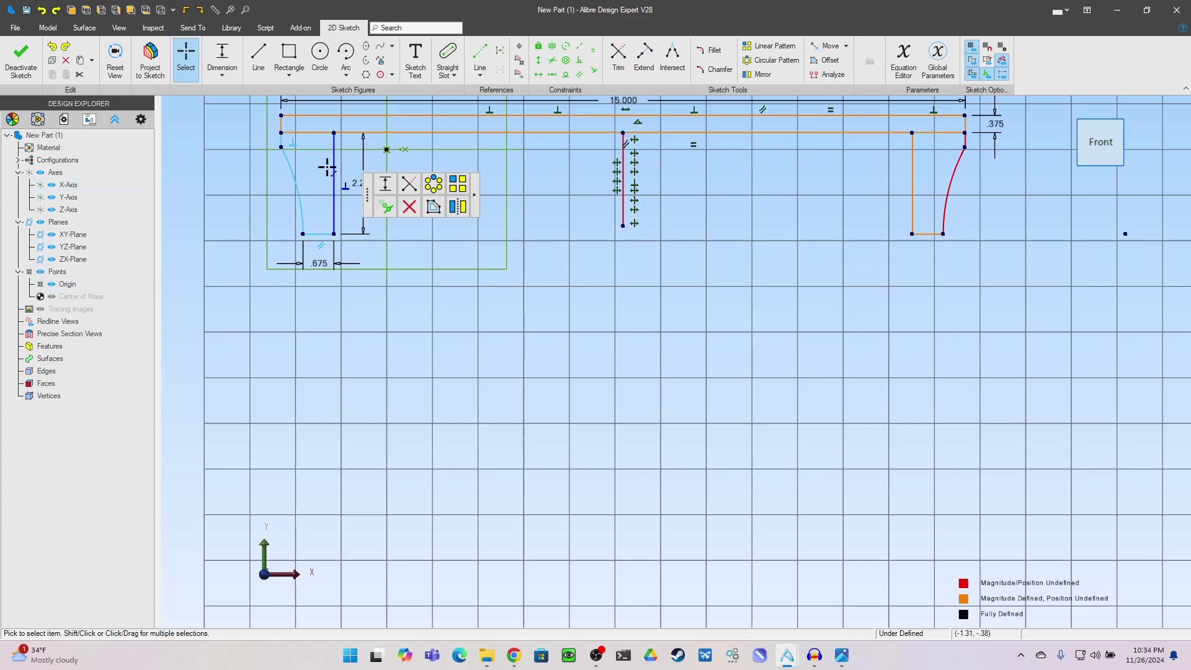
pyautogui.click(1146, 10)
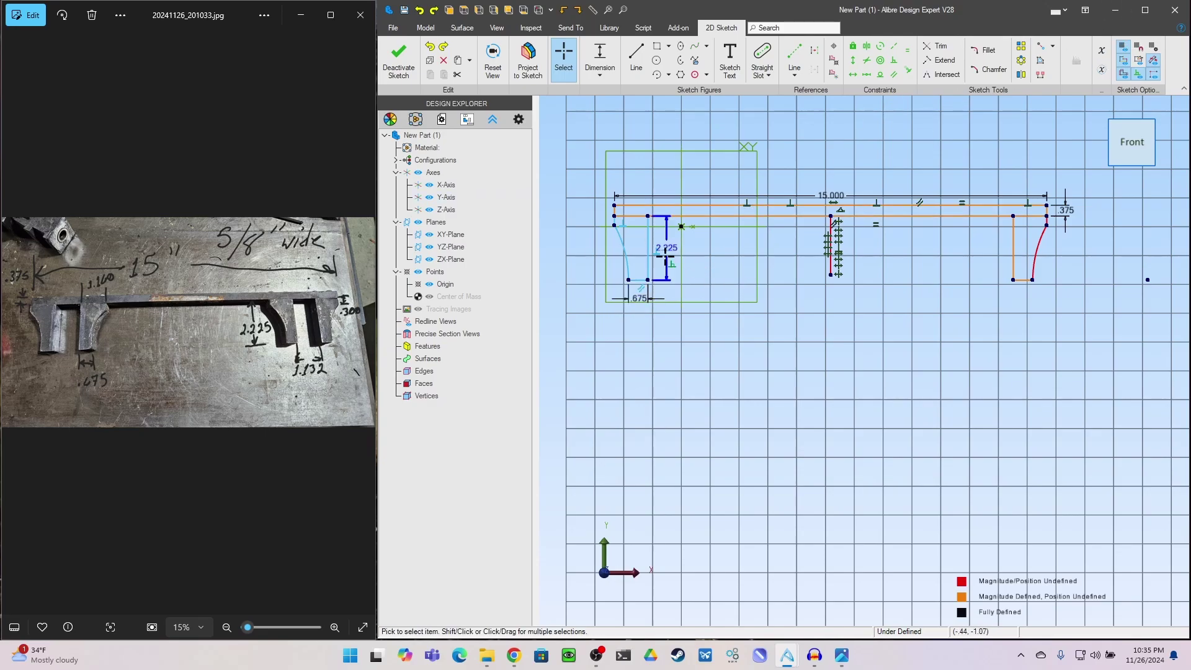
# - Draw a 1.132 horizontal line from the midpoint of the left leg's inner vertical edge
pyautogui.scroll(2, 682, 276)
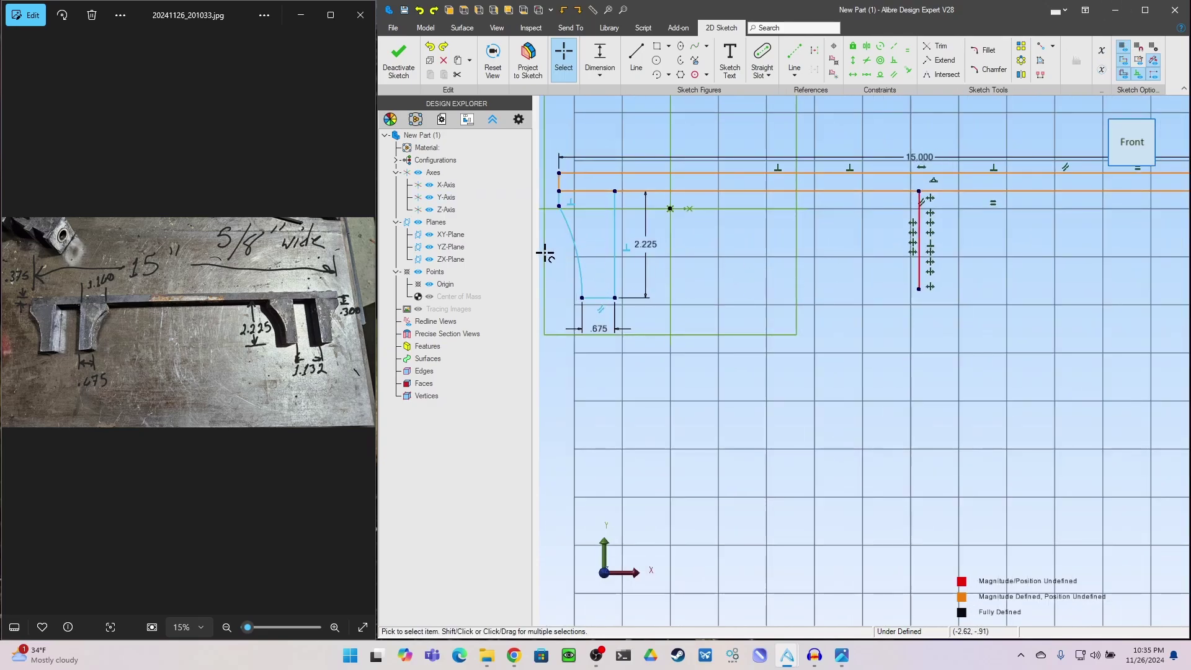
pyautogui.scroll(3, 546, 253)
pyautogui.scroll(-2, 548, 252)
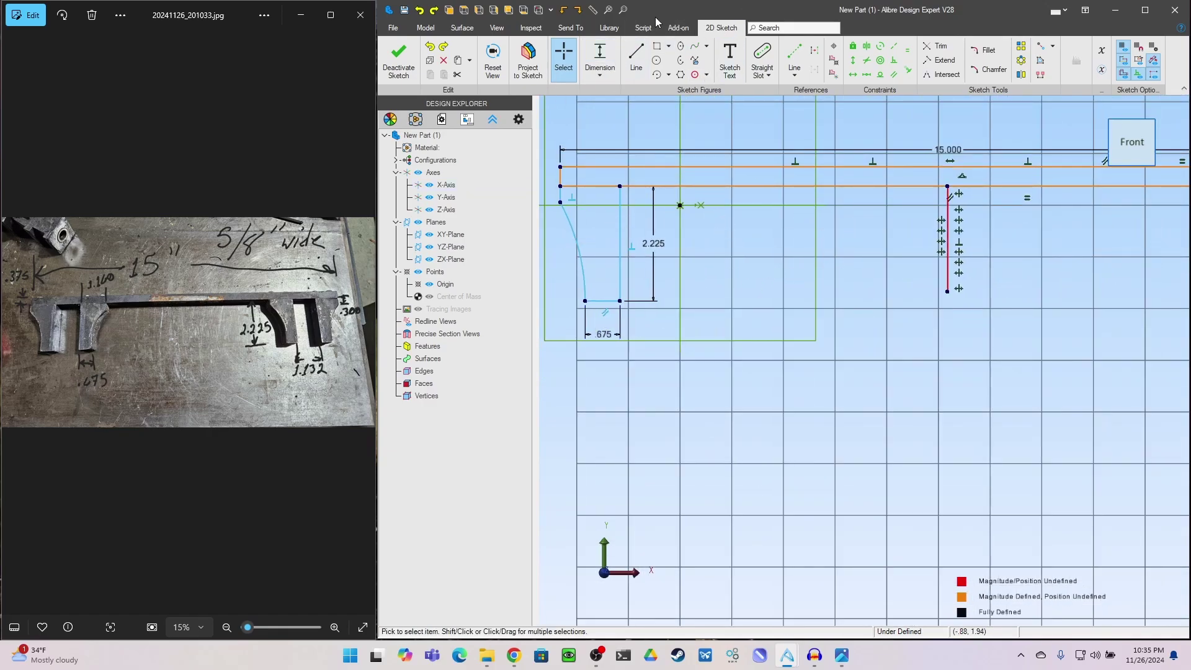
pyautogui.click(637, 59)
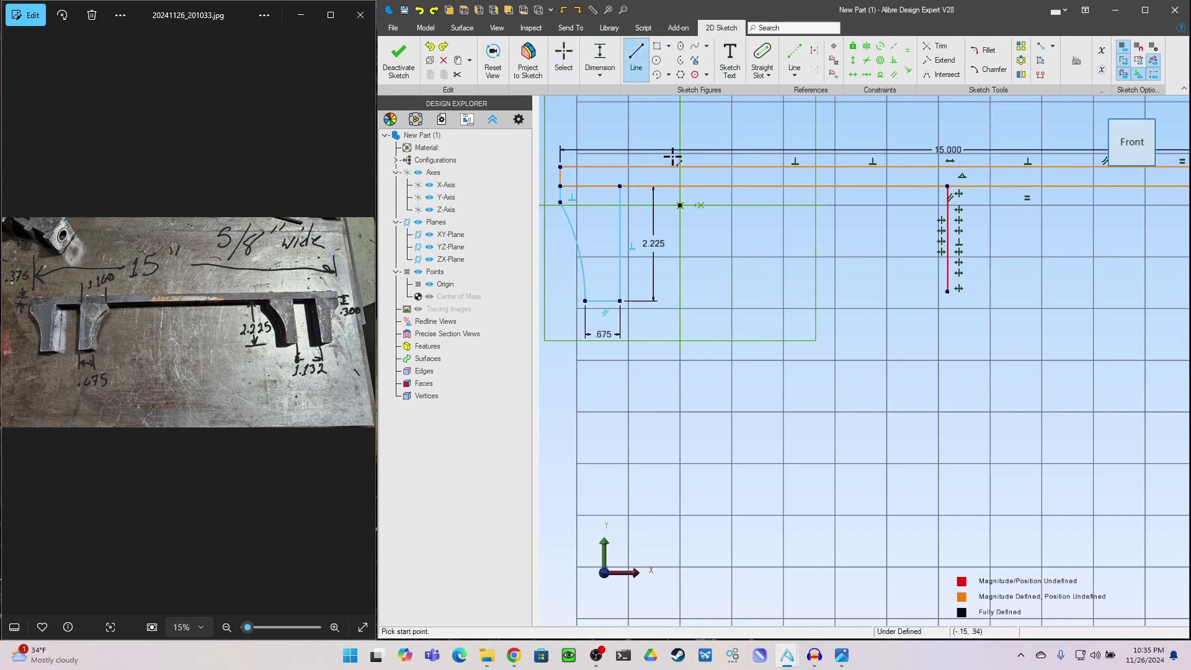
pyautogui.press('Escape')
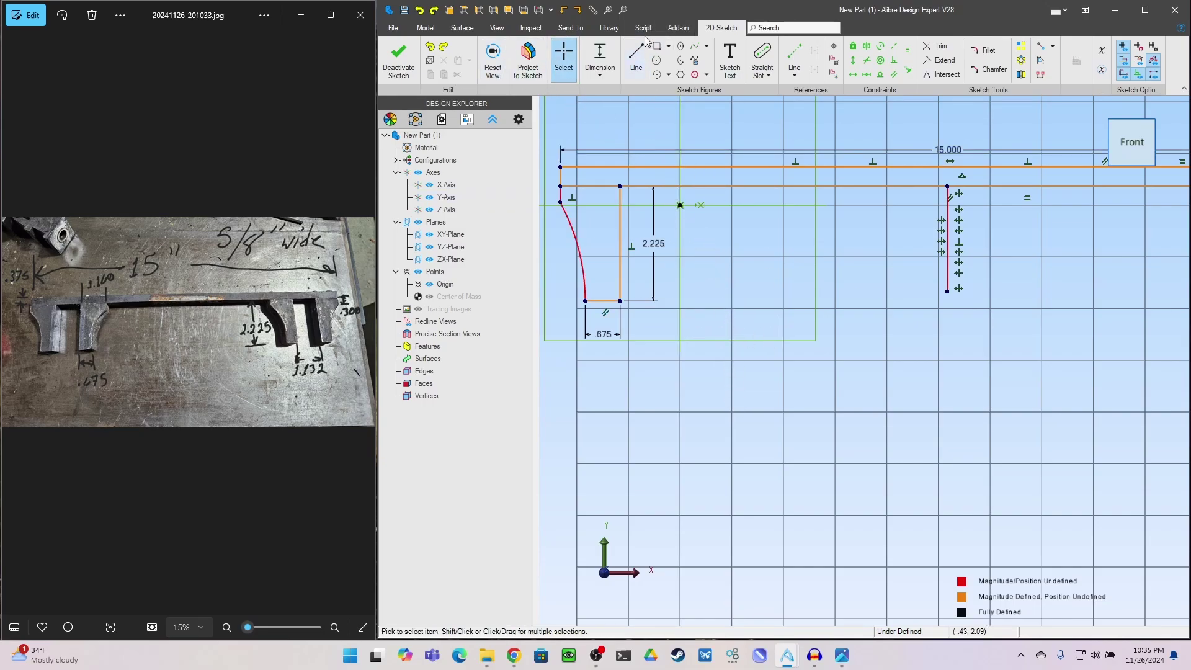
pyautogui.click(636, 59)
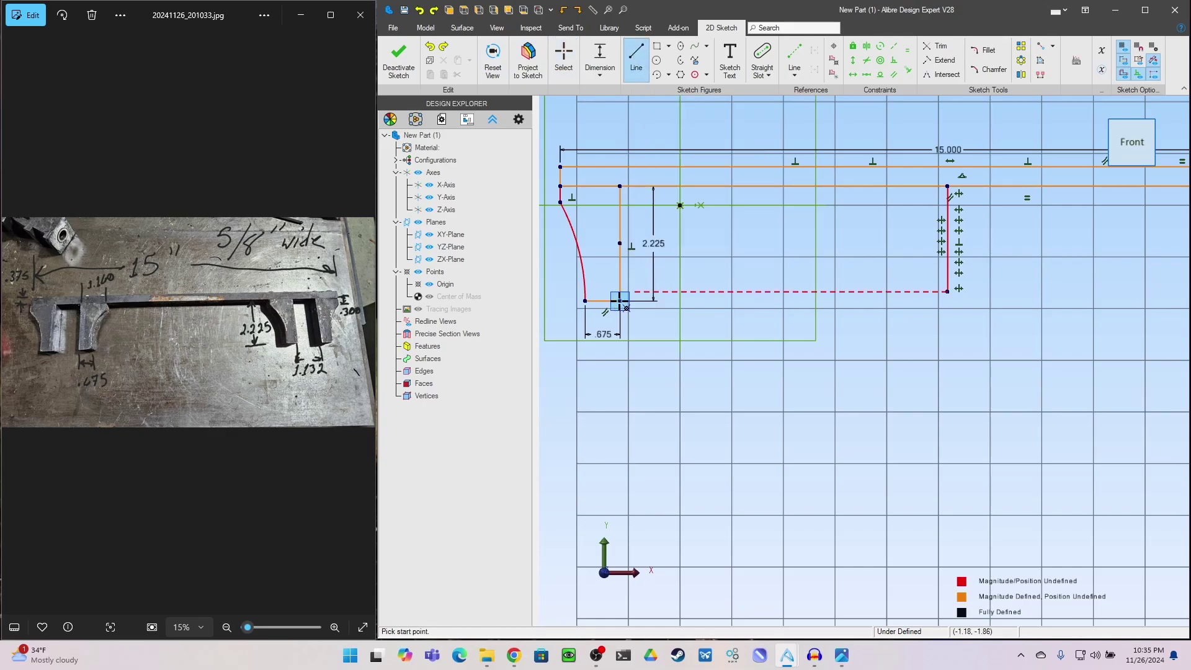
pyautogui.click(620, 244)
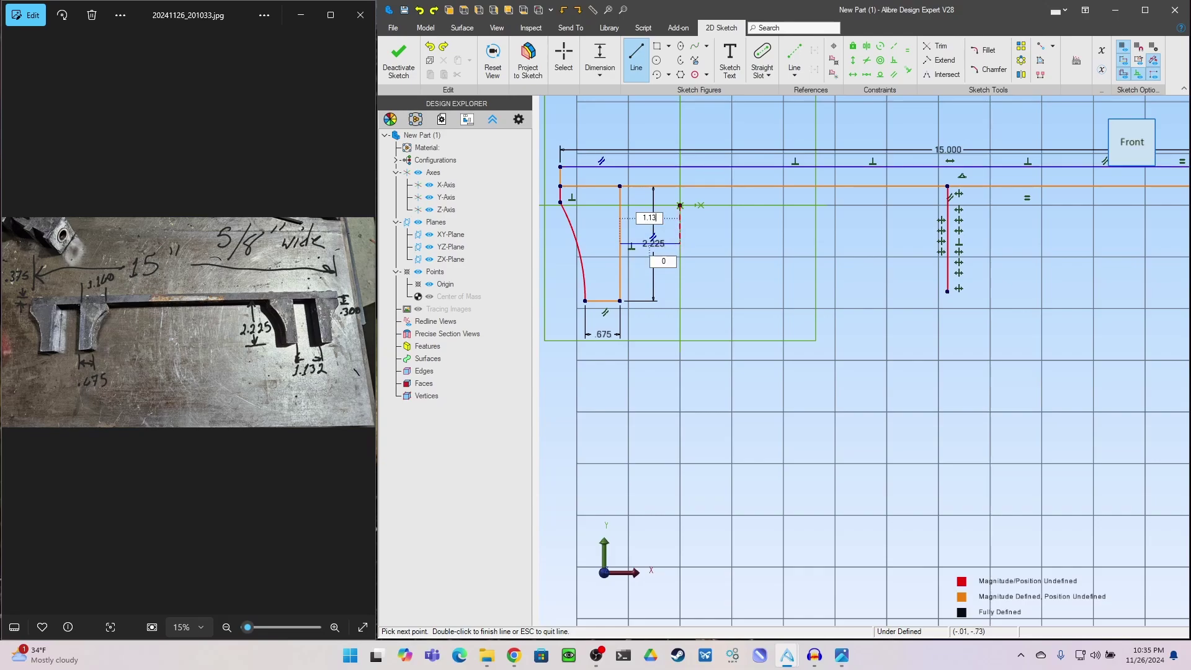
pyautogui.click(679, 244)
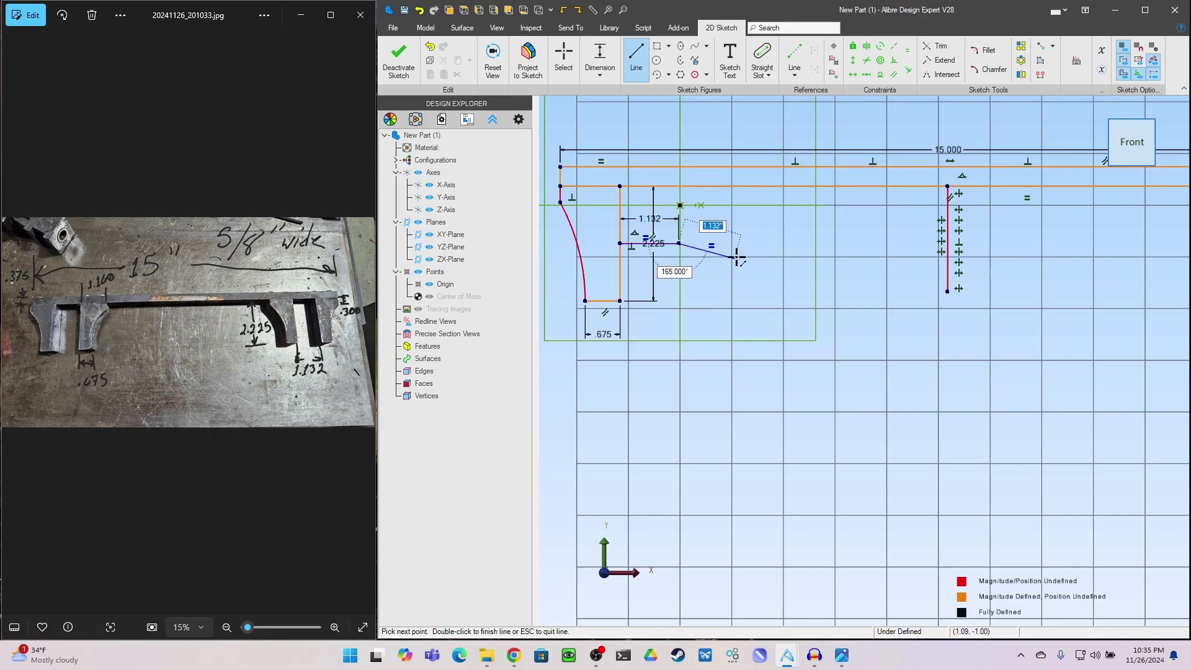
pyautogui.press('Escape')
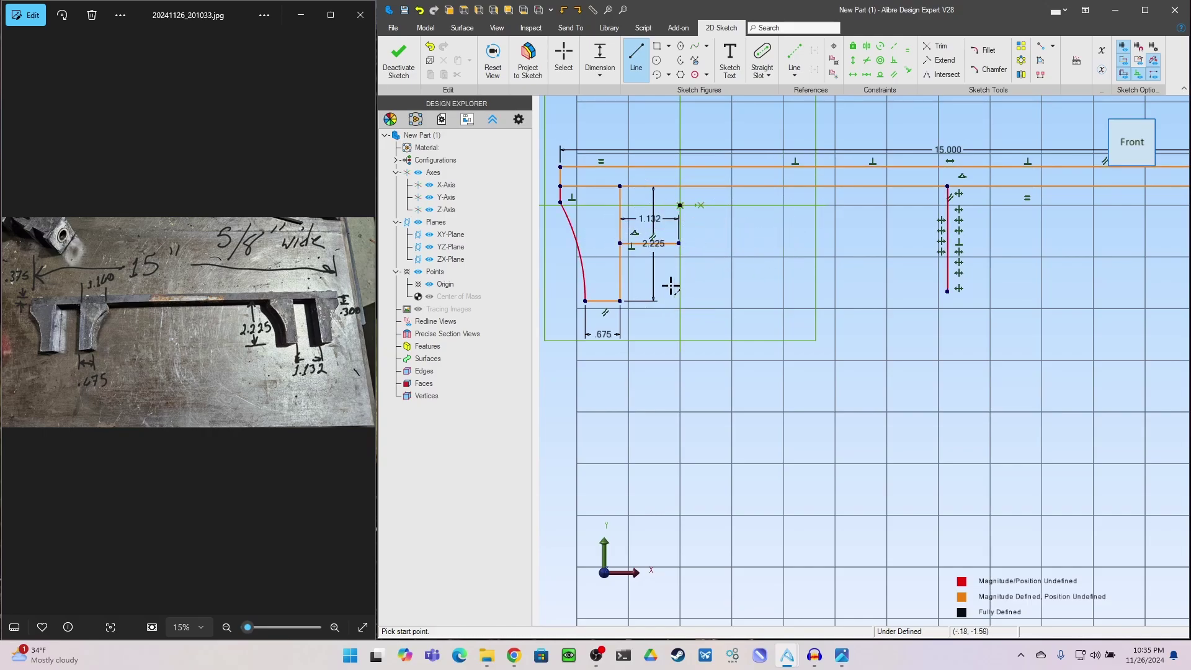
# - Draw a vertical line from the 1.132 line down to about the leg's bottom
pyautogui.scroll(3, 671, 286)
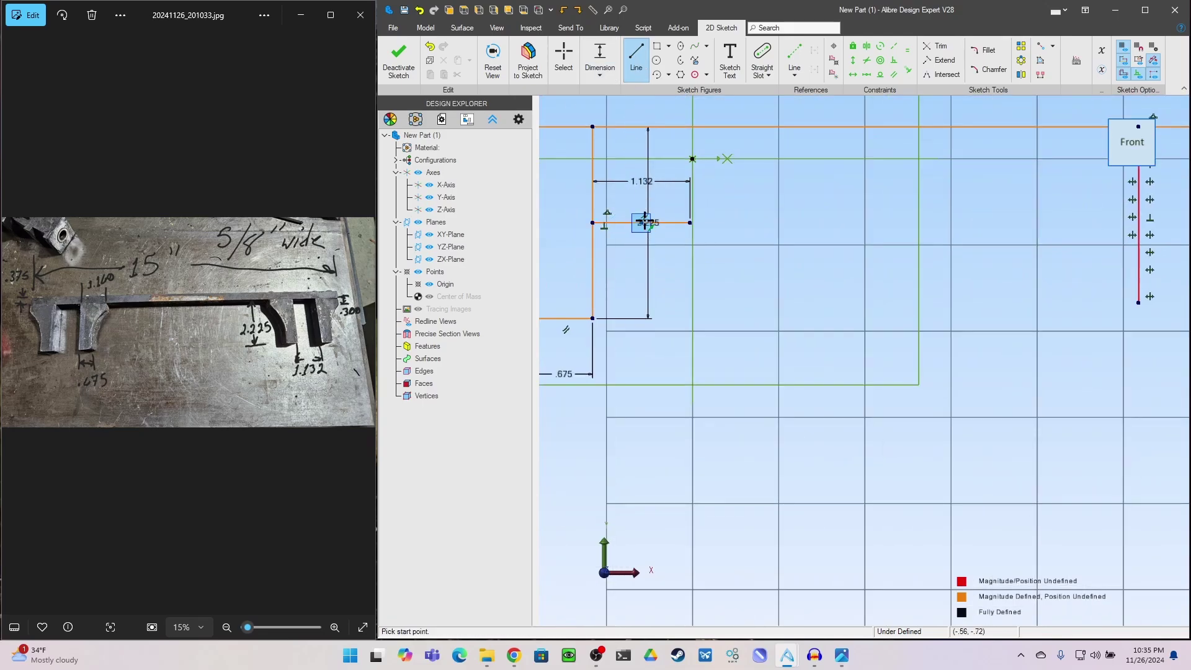
pyautogui.click(642, 222)
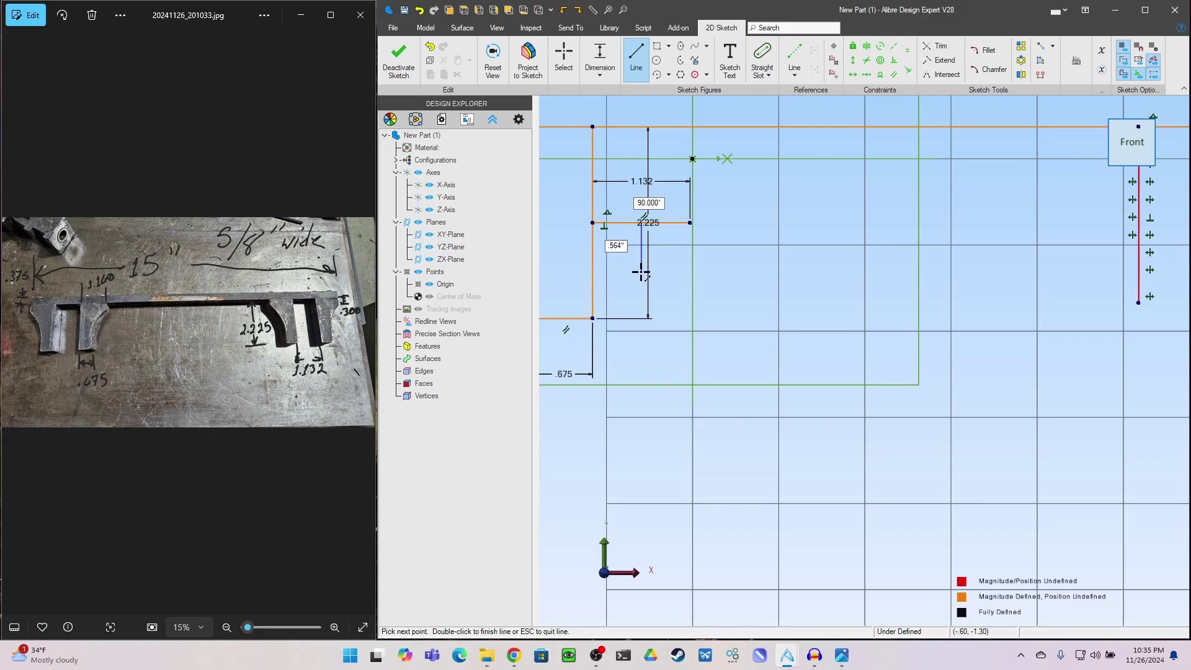
pyautogui.click(641, 374)
pyautogui.press('Escape')
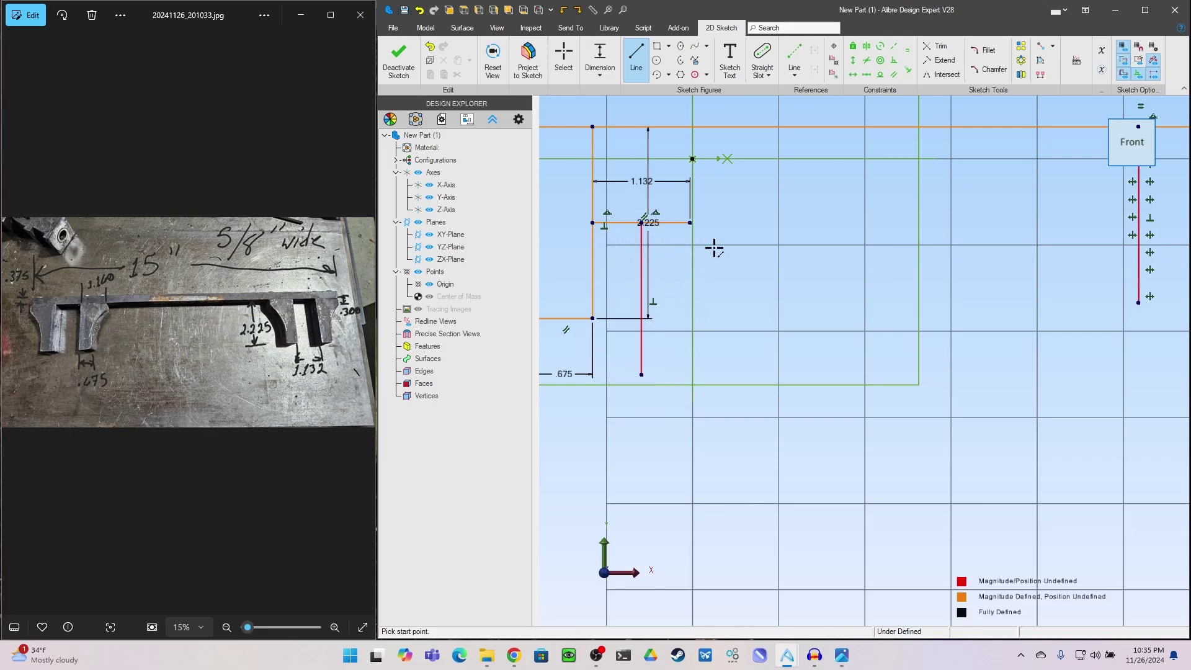
pyautogui.scroll(-3, 706, 272)
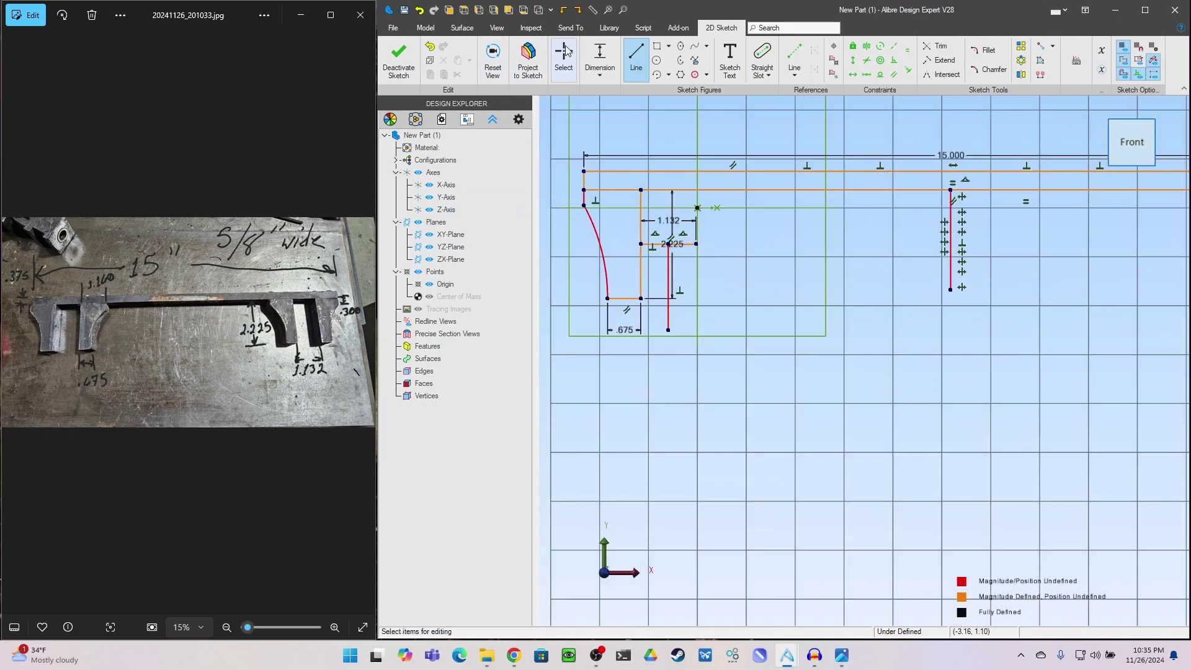
pyautogui.press('Escape')
# - Mirror the left leg's arc and lines across the new vertical line
pyautogui.moveTo(569, 183); pyautogui.dragTo(659, 317)
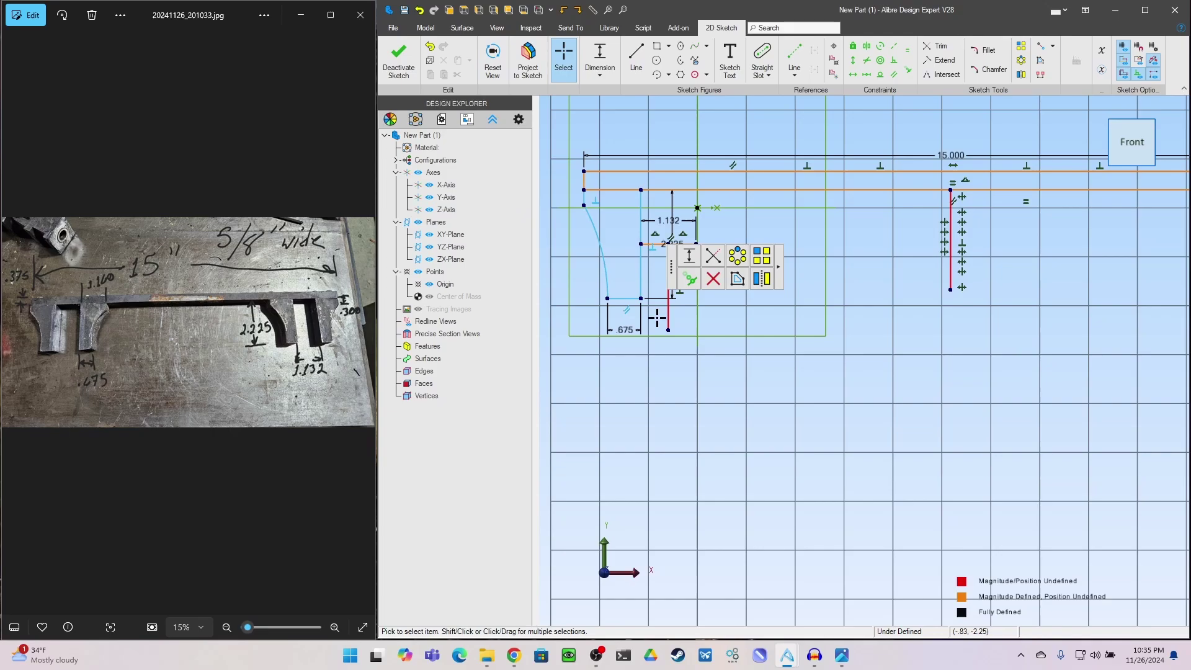
pyautogui.click(1018, 75)
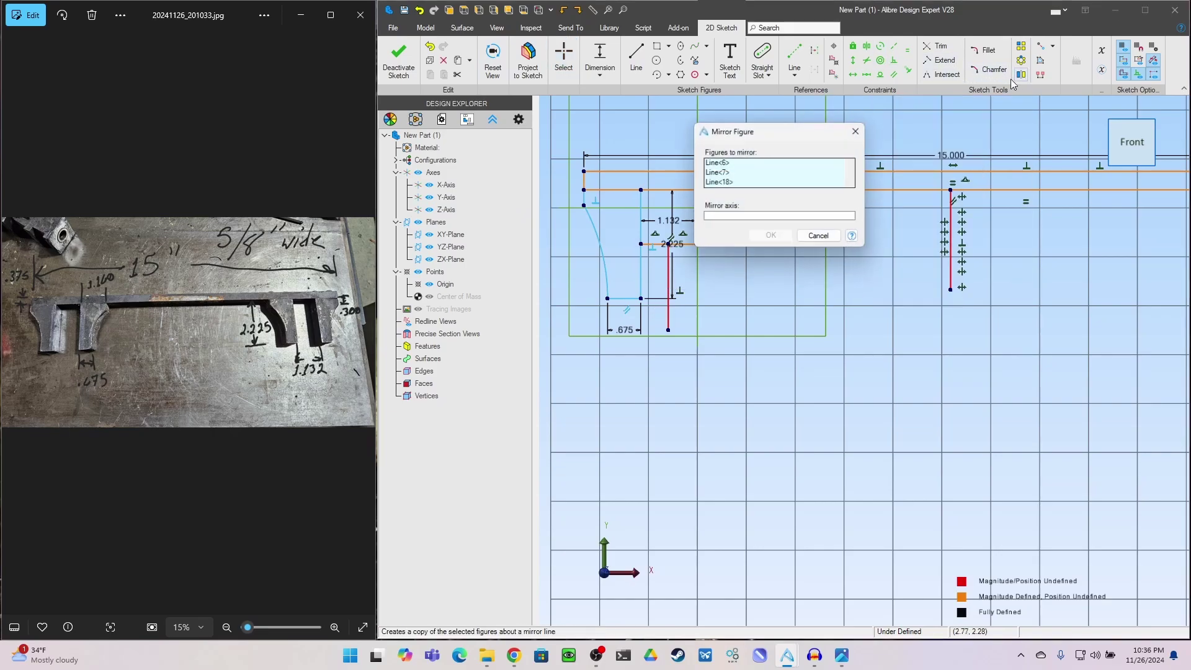
pyautogui.click(754, 217)
pyautogui.click(669, 314)
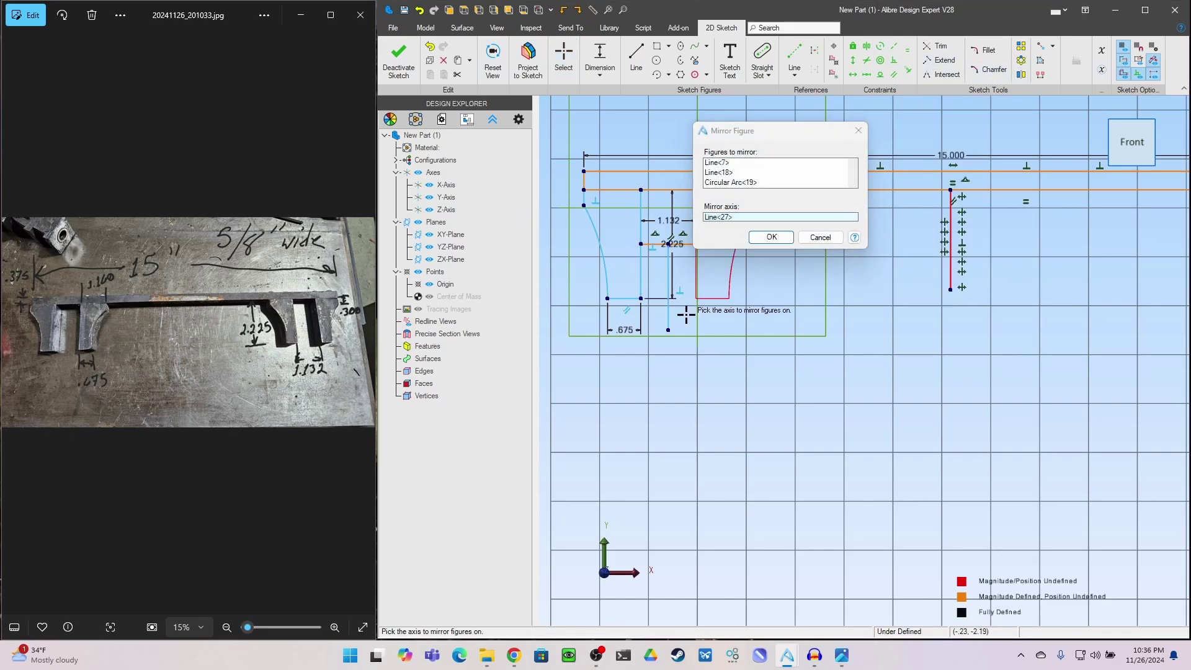
pyautogui.click(772, 237)
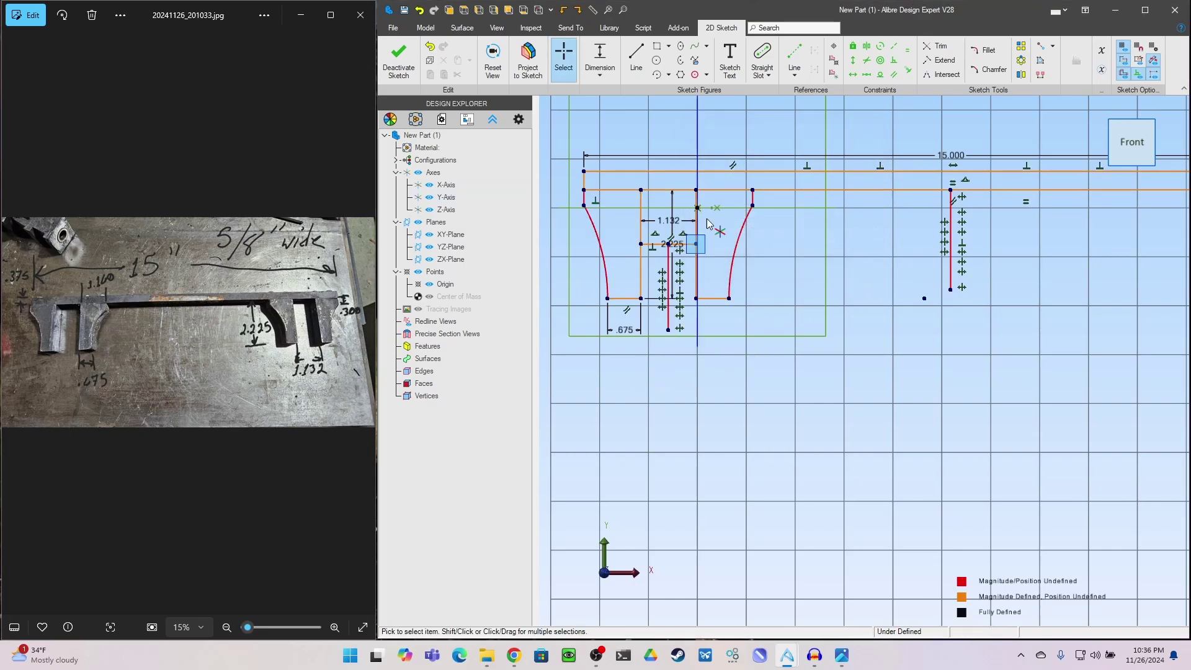
pyautogui.scroll(2, 679, 277)
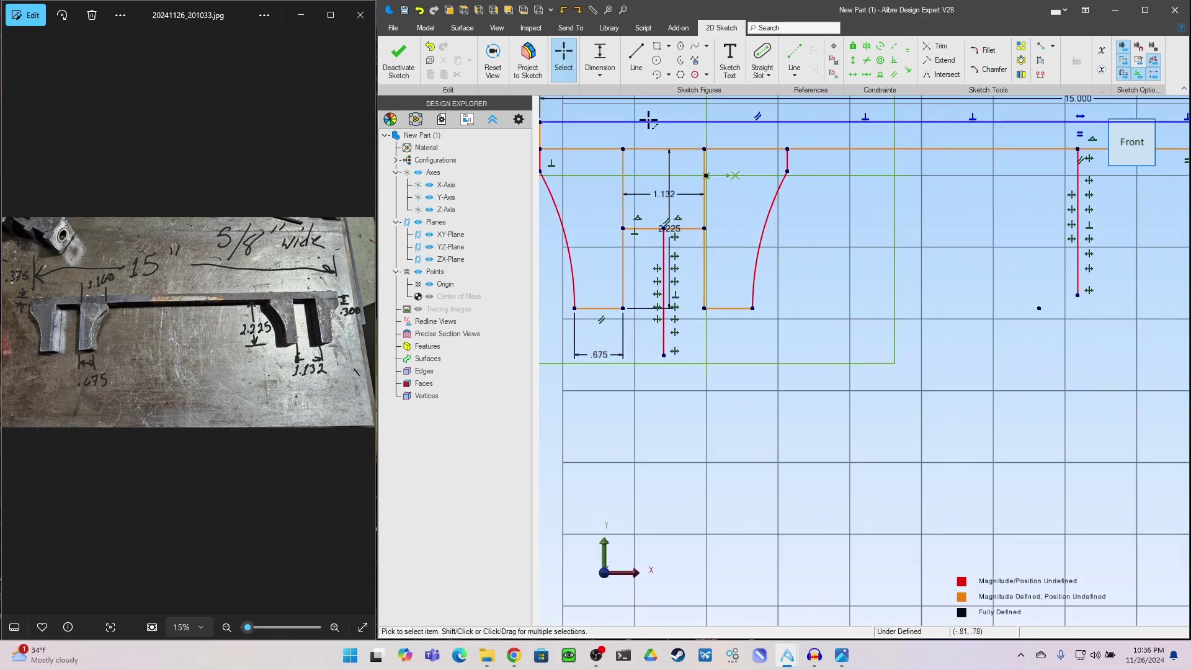
# - Trim away the vertical mirror axis and the 1.132 horizontal helper line from the left leg
pyautogui.click(934, 46)
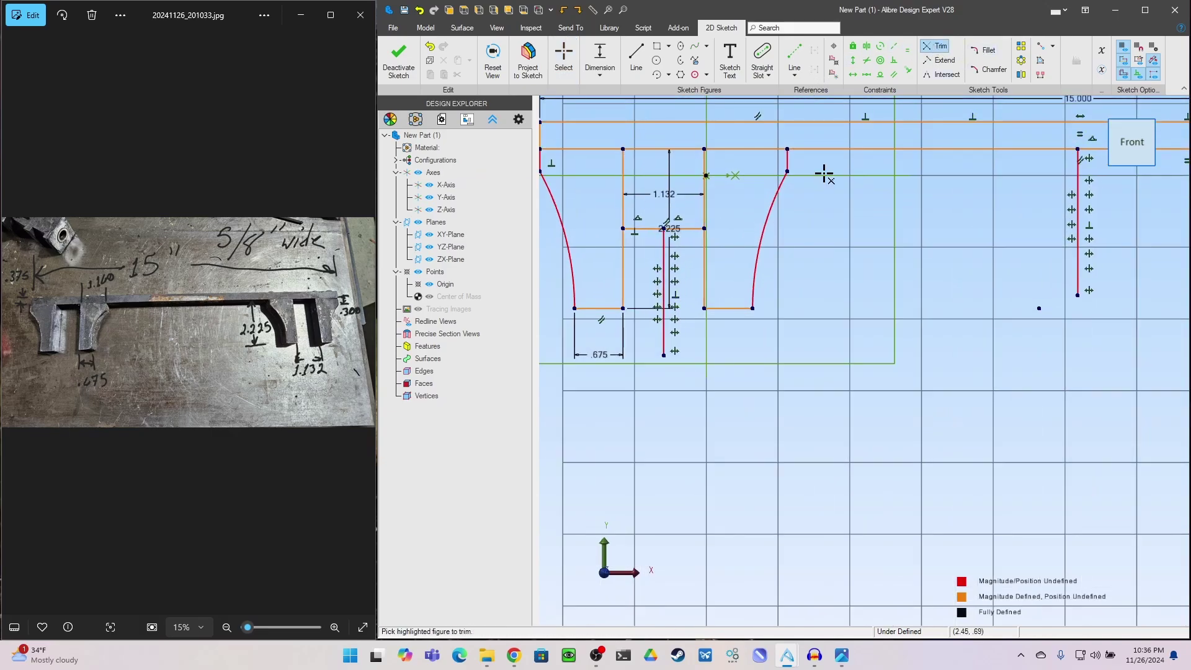
pyautogui.click(665, 268)
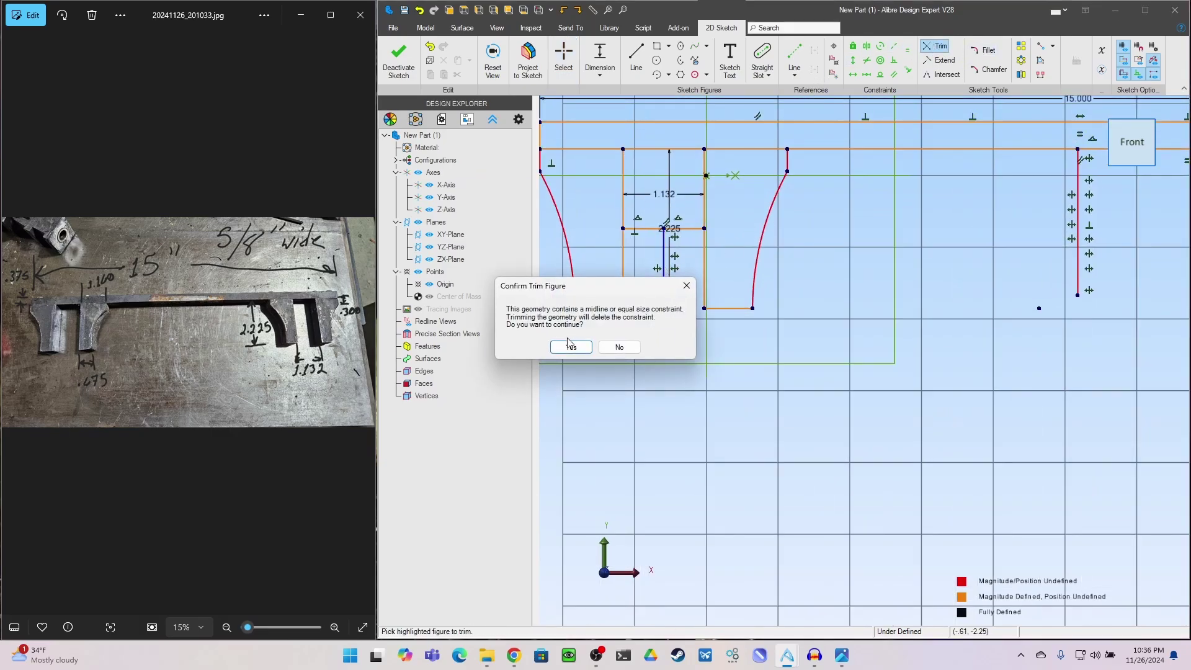
pyautogui.click(568, 345)
pyautogui.click(647, 229)
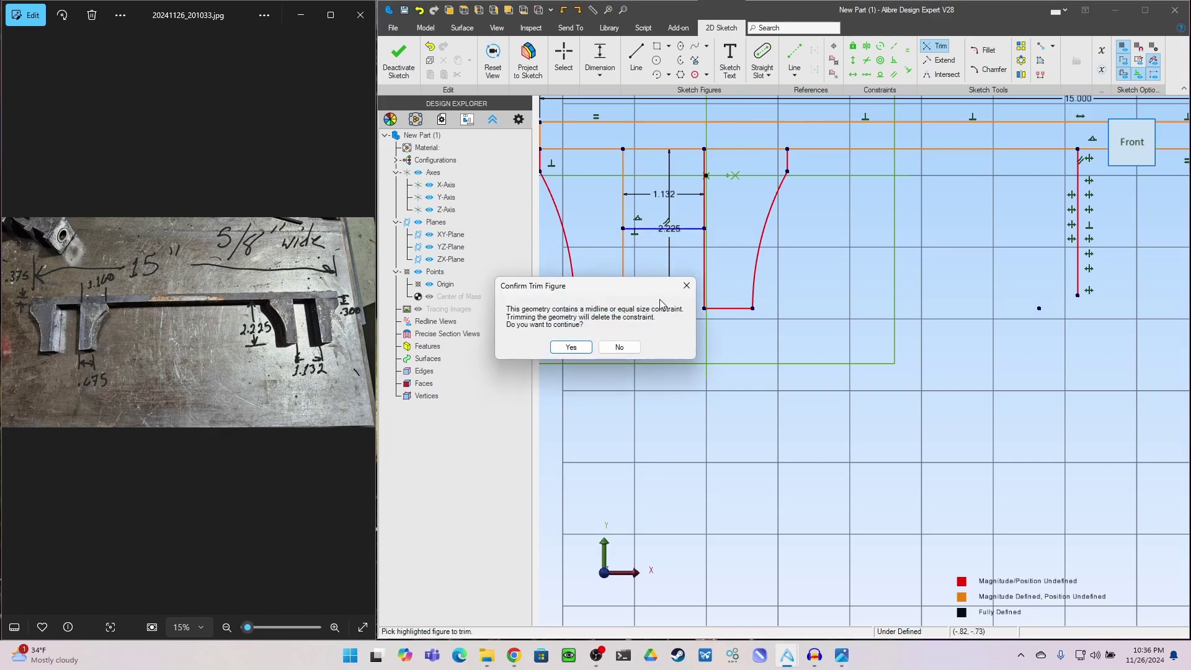
pyautogui.click(571, 347)
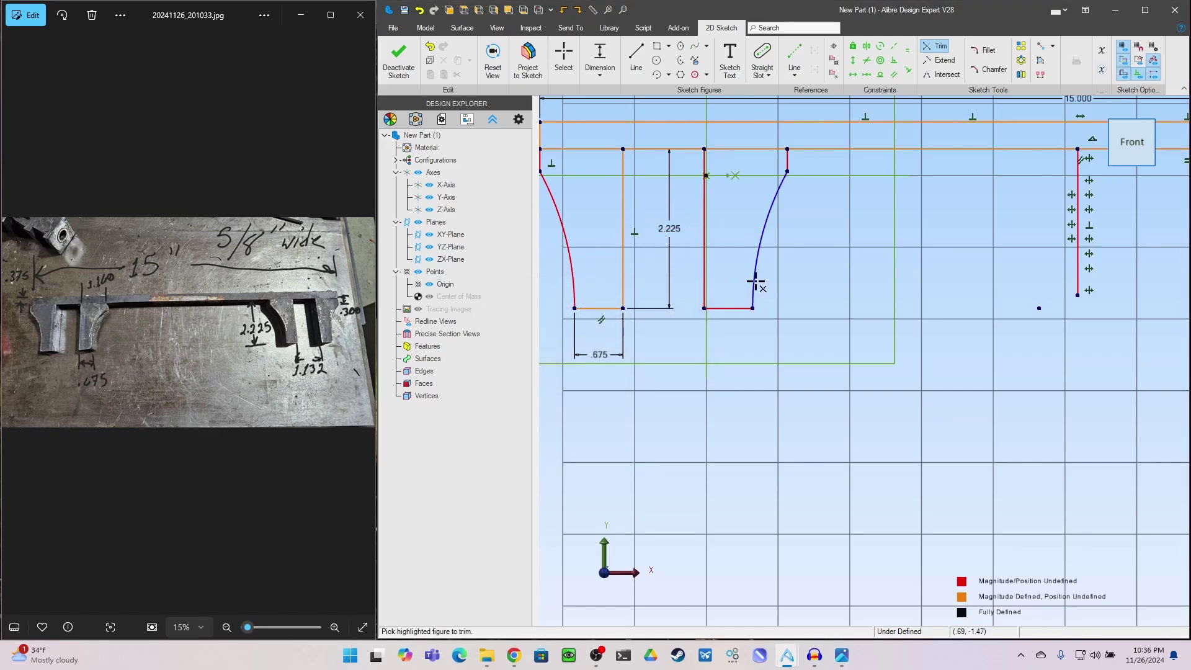
# - Trim the vertical line at the beam's right end
pyautogui.scroll(-3, 883, 269)
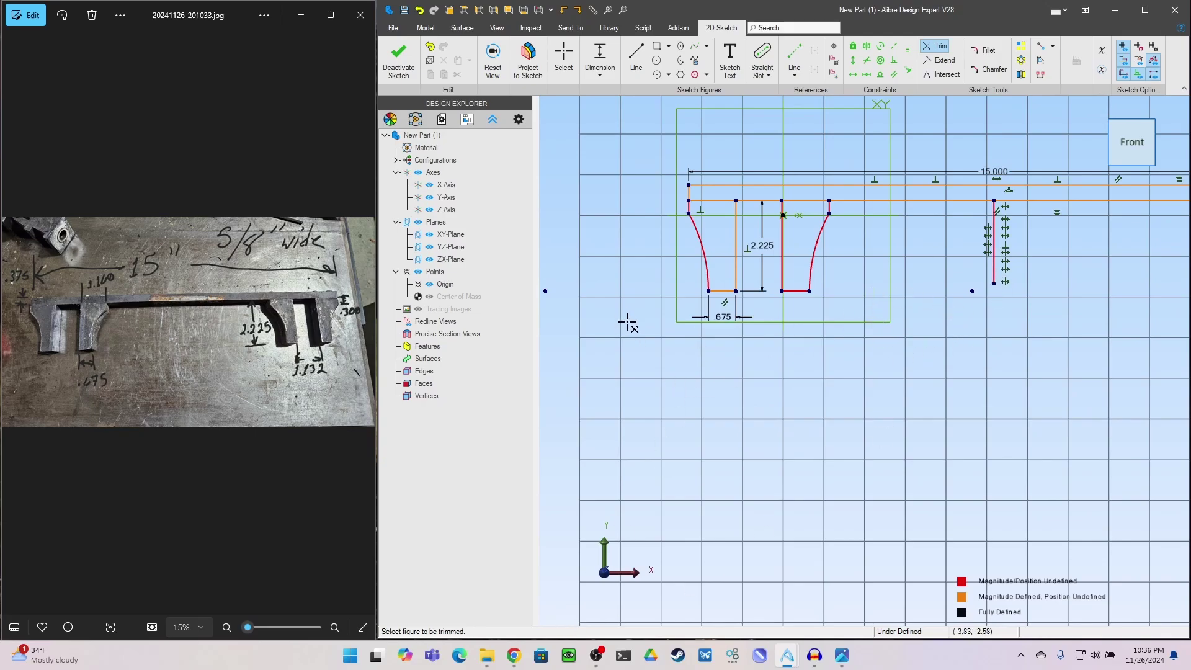
pyautogui.scroll(-3, 627, 322)
pyautogui.click(823, 277)
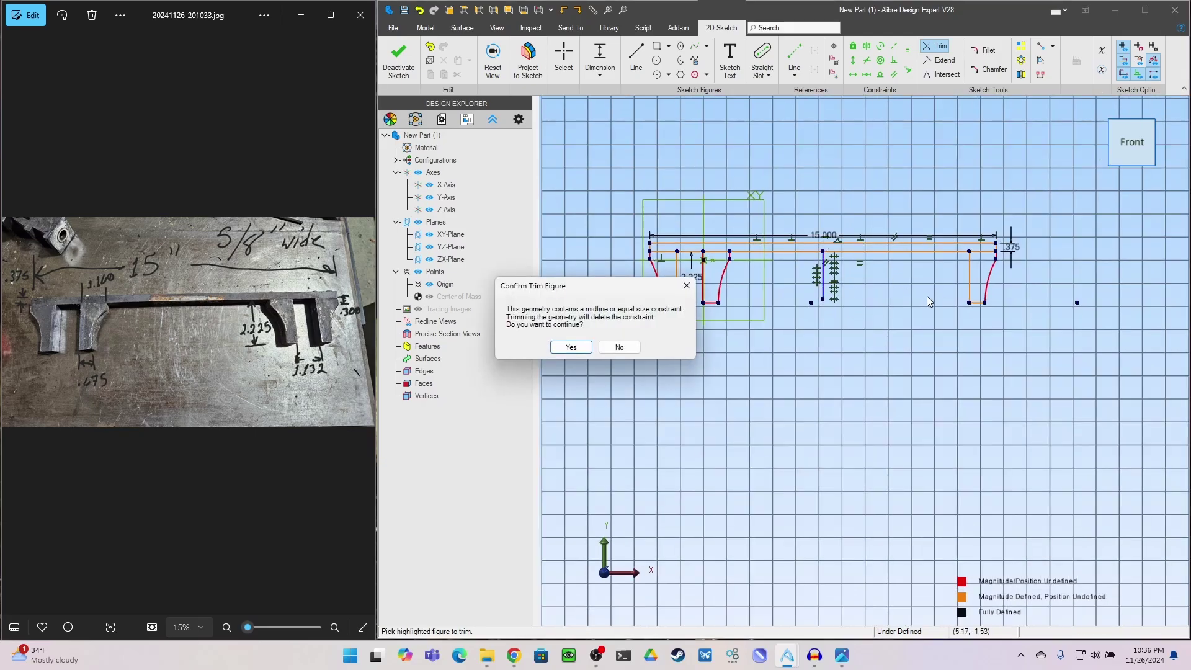
pyautogui.click(571, 347)
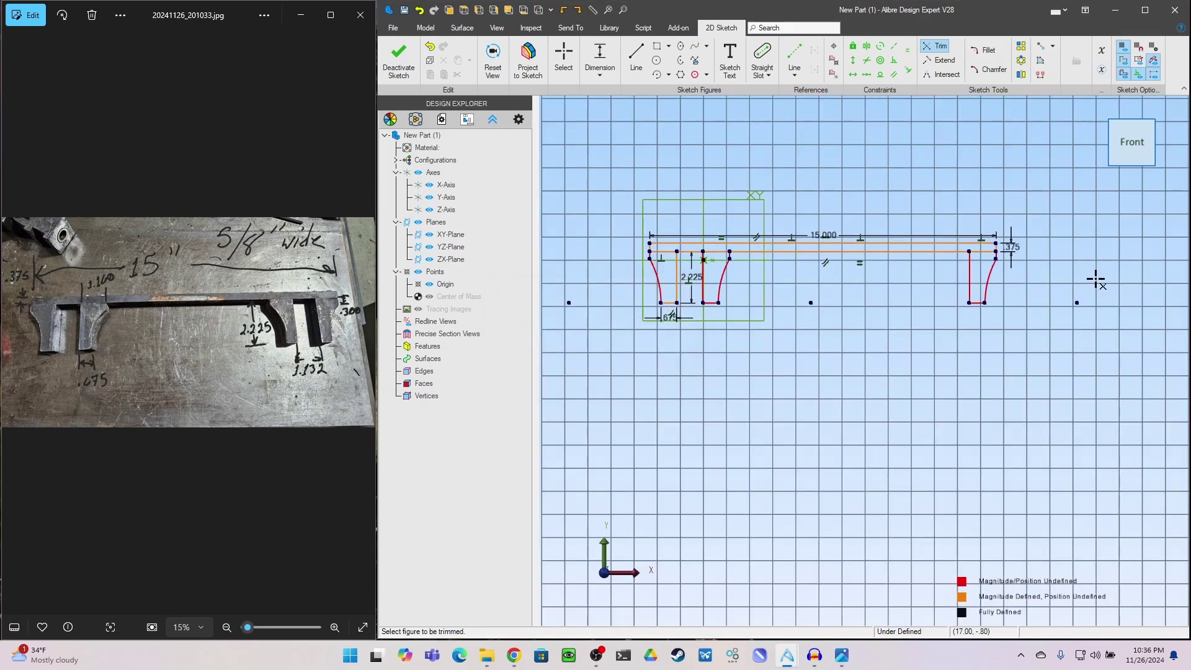
pyautogui.scroll(1, 1096, 279)
pyautogui.scroll(2, 1096, 279)
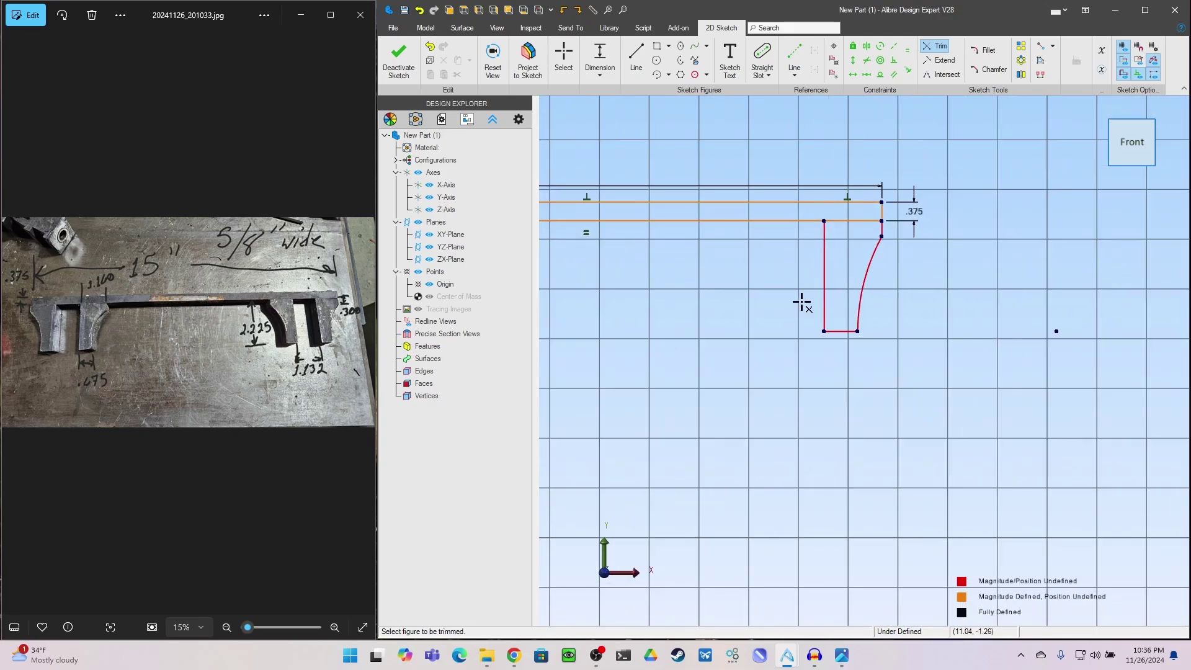
# - Draw a 1.132 horizontal line from the right-end edge and a vertical 1.414 line from its midpoint
pyautogui.click(636, 59)
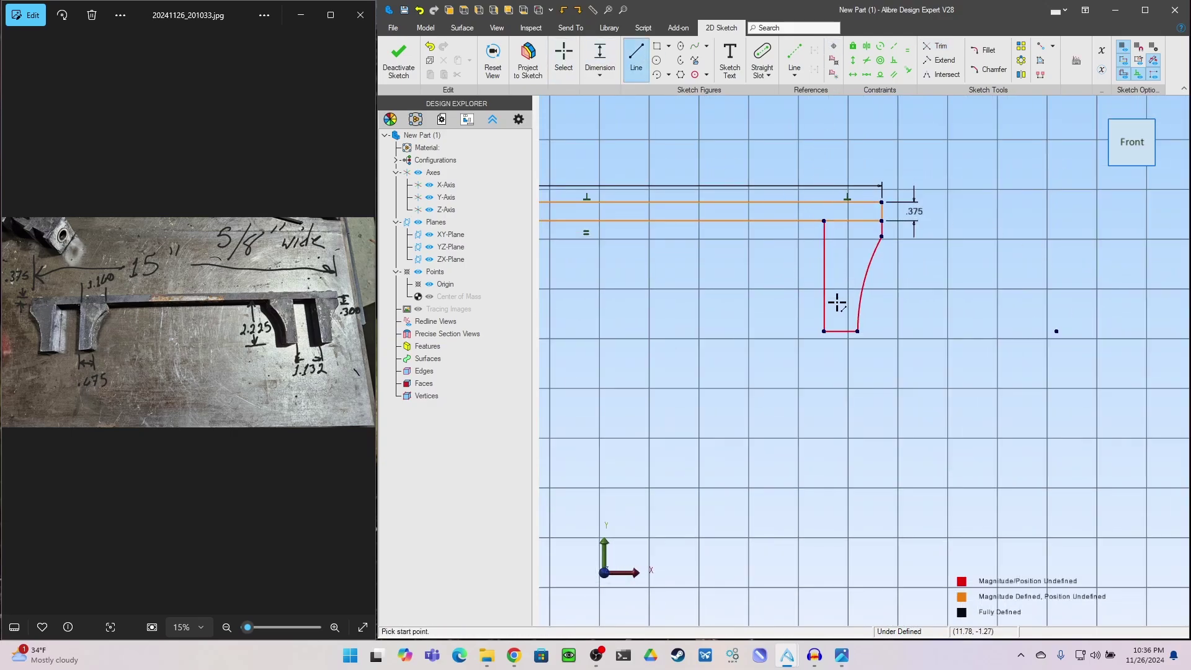
pyautogui.click(824, 276)
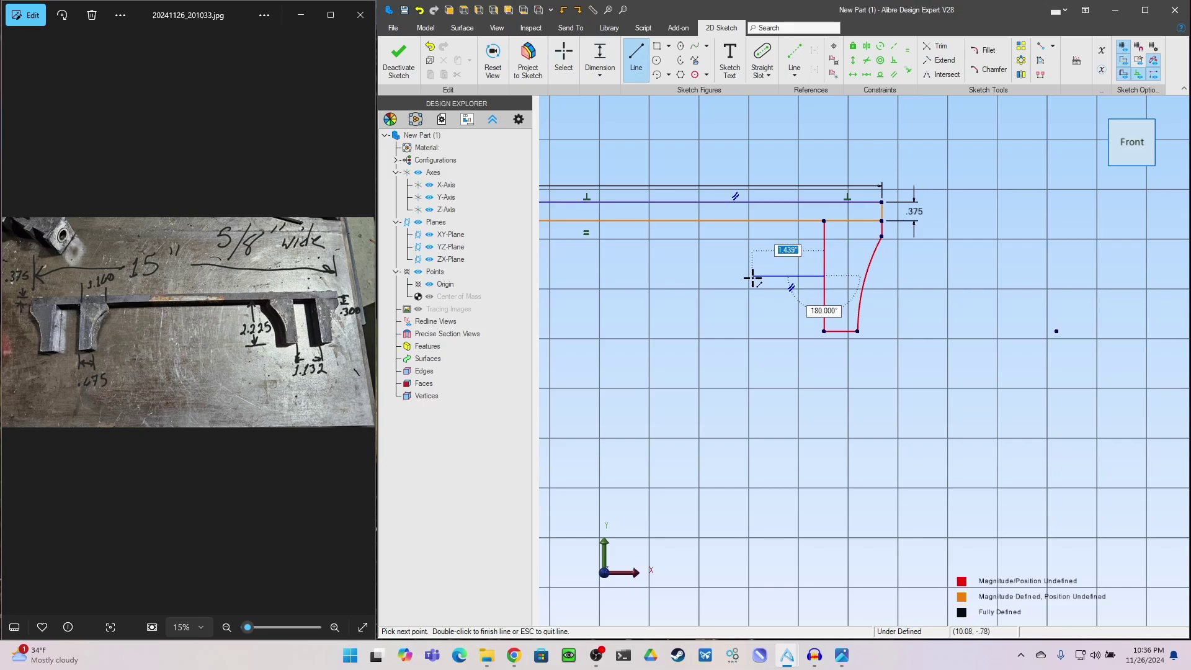
pyautogui.write('1.132')
pyautogui.press('Return')
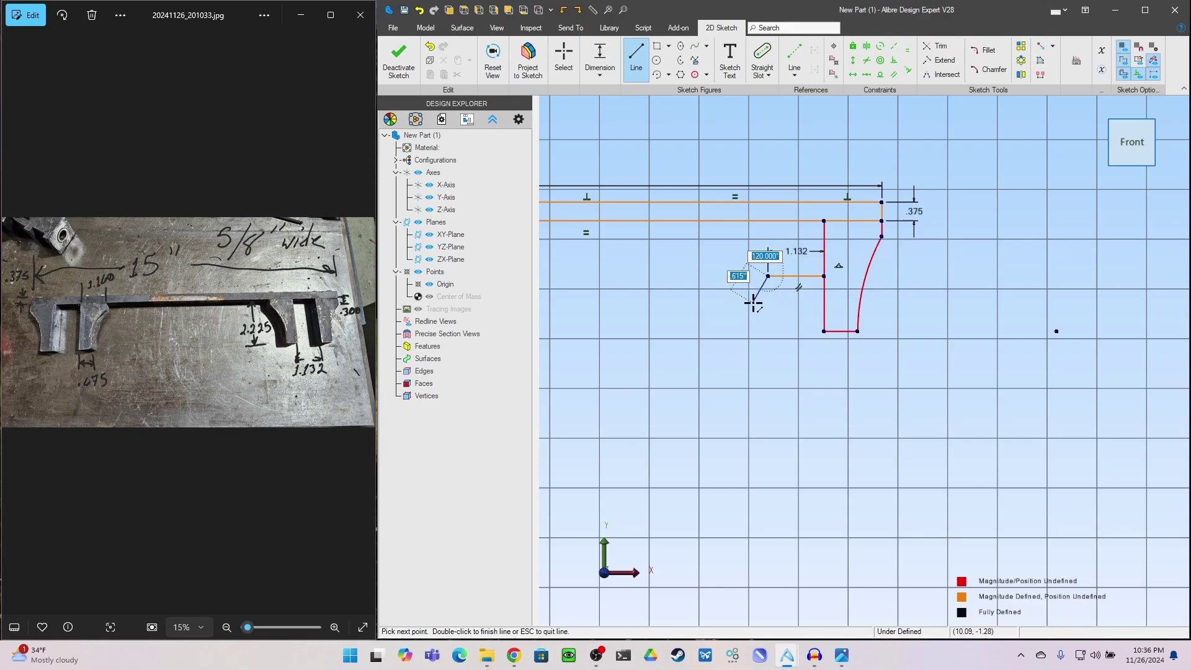
pyautogui.press('Escape')
pyautogui.click(797, 276)
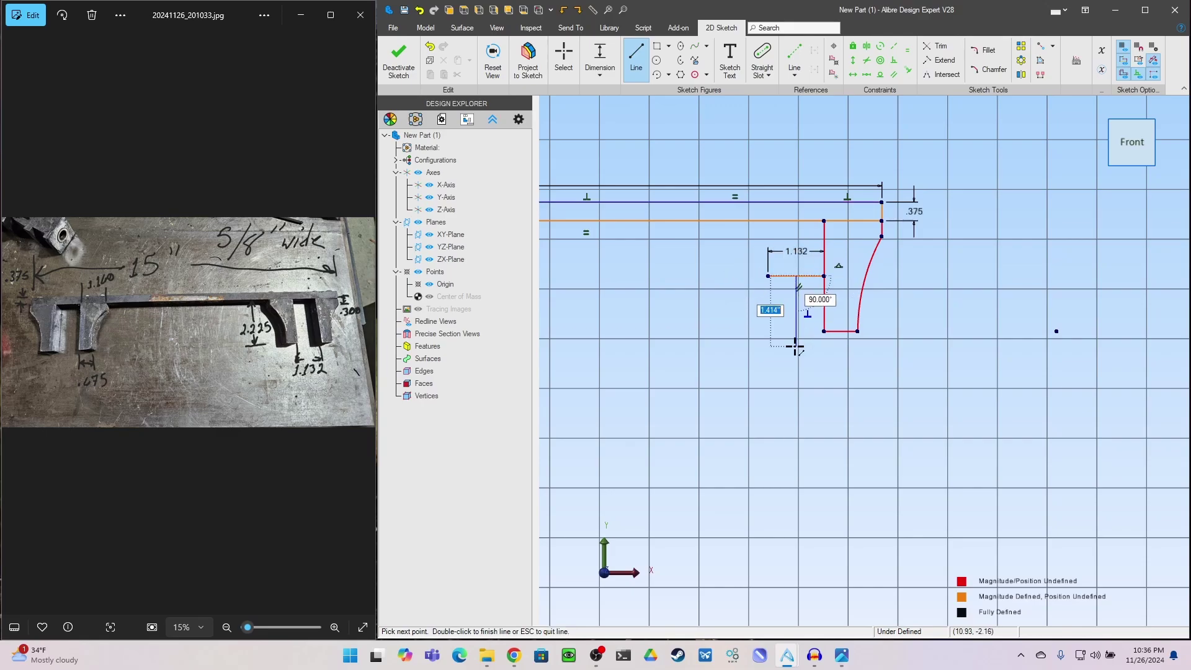
pyautogui.doubleClick(796, 346)
# - Trim away both halves of the short horizontal stub, leaving the lone vertical line
pyautogui.click(934, 46)
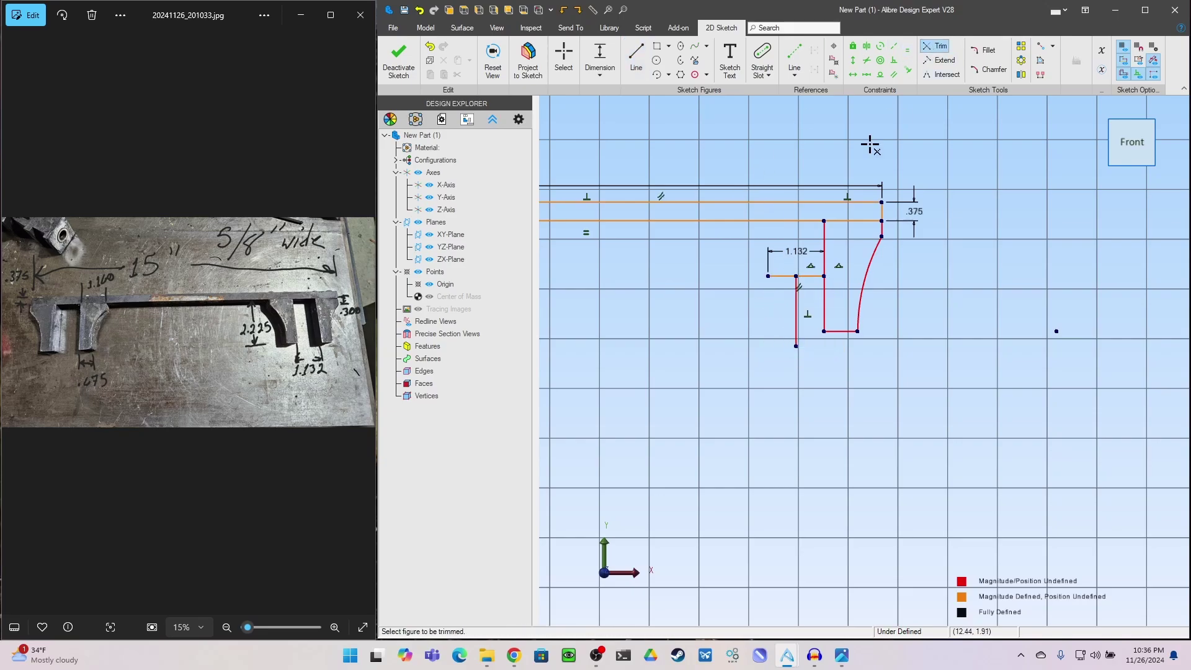
pyautogui.click(791, 279)
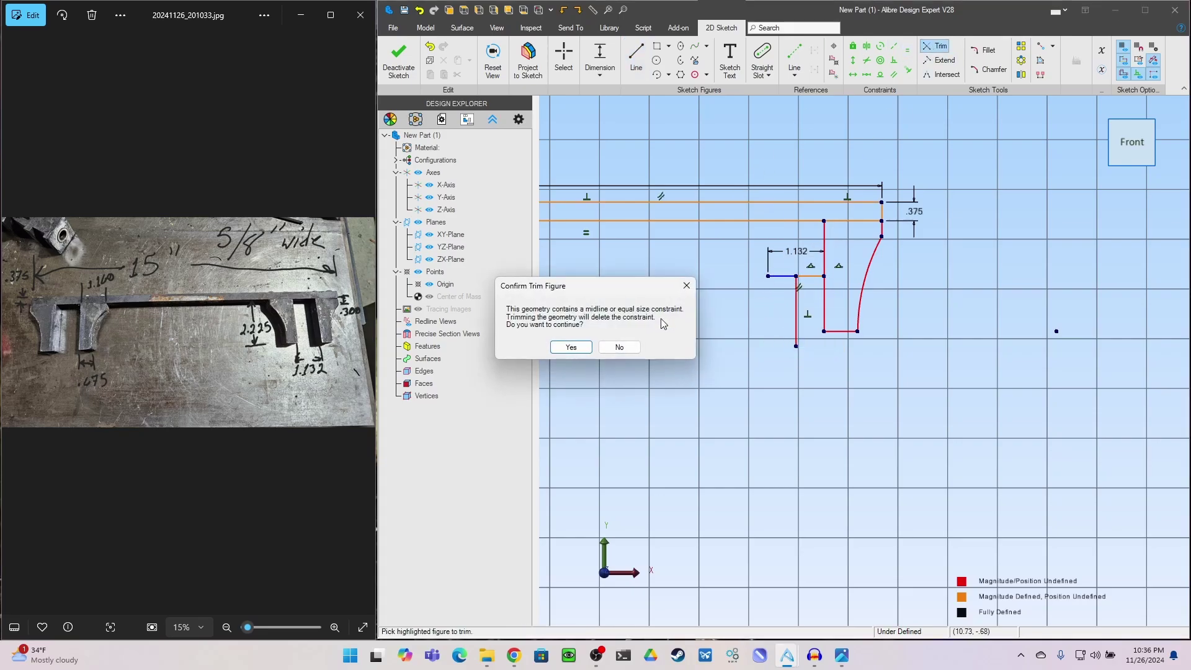
pyautogui.click(584, 346)
pyautogui.click(811, 277)
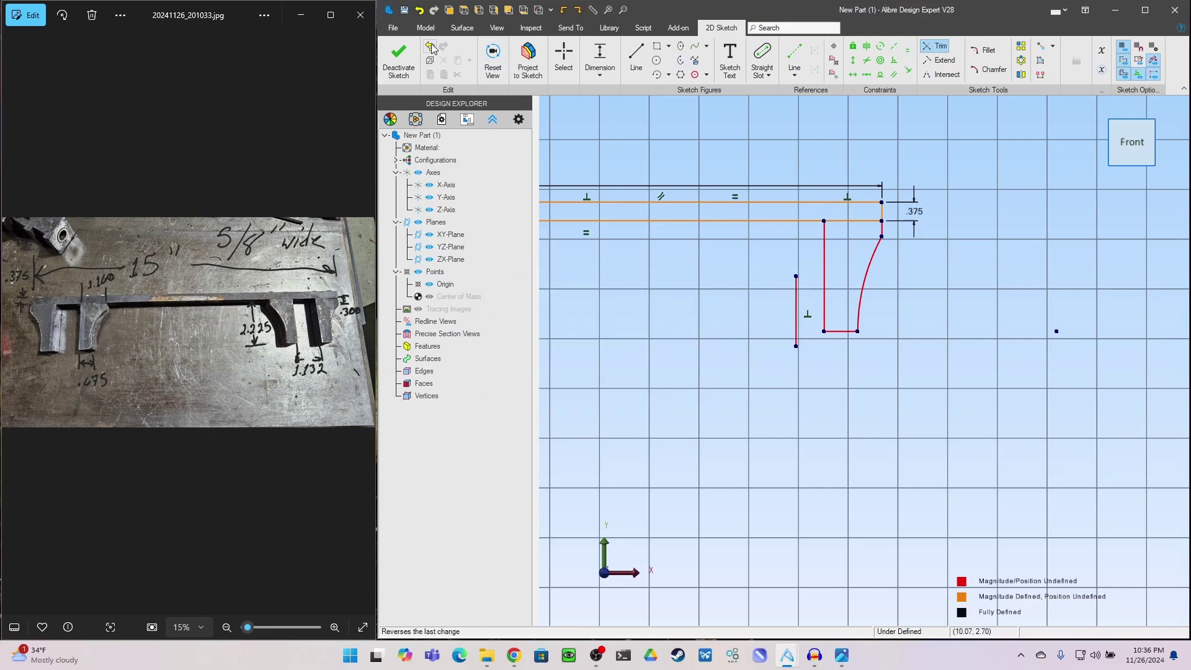
pyautogui.click(563, 58)
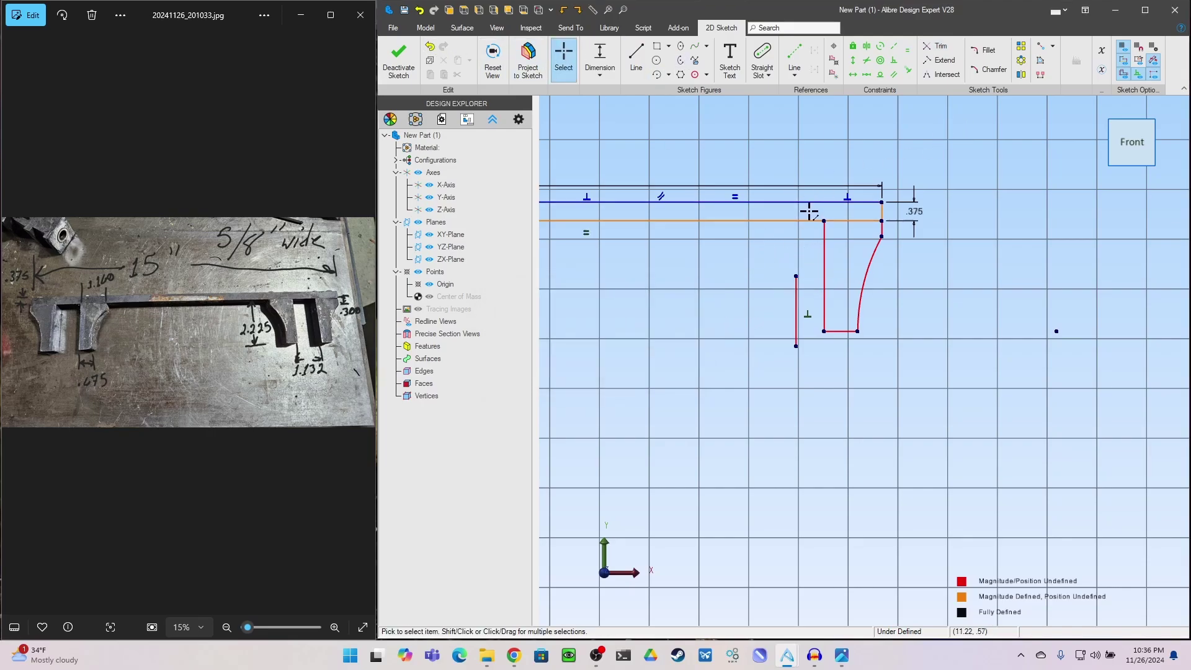
# - Mirror the right tab's straight edge, bottom line and arc across the vertical line to create a facing tab
pyautogui.scroll(1, 809, 211)
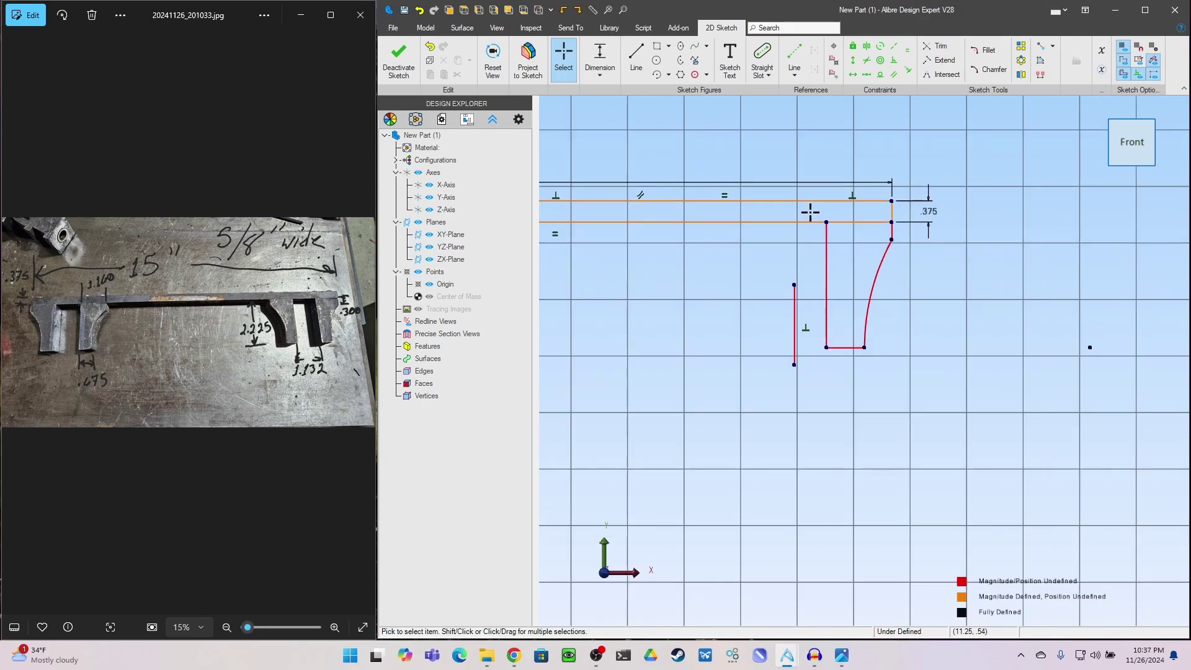
pyautogui.click(810, 213)
pyautogui.moveTo(810, 212); pyautogui.dragTo(916, 388)
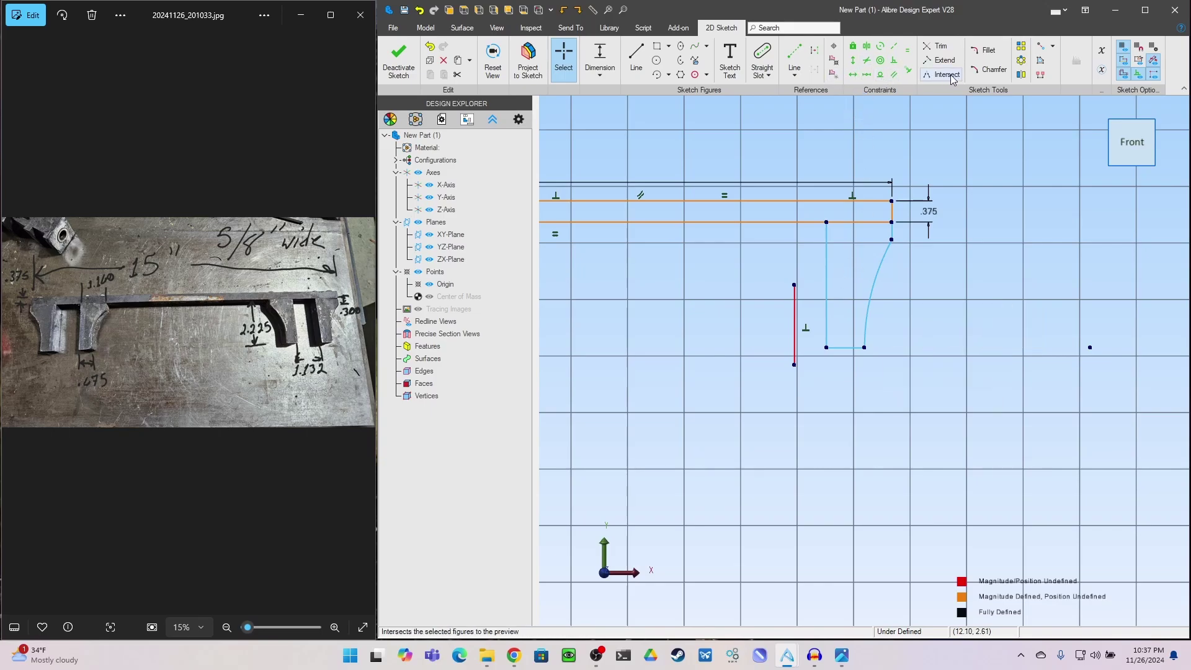
pyautogui.click(1021, 75)
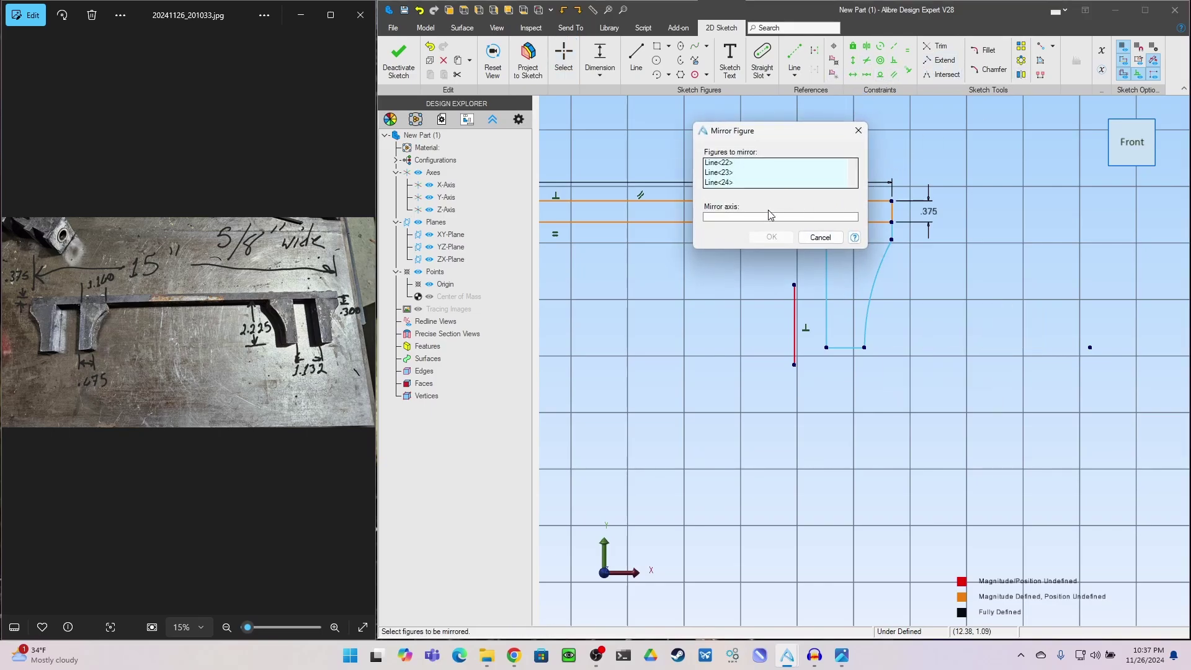
pyautogui.click(795, 335)
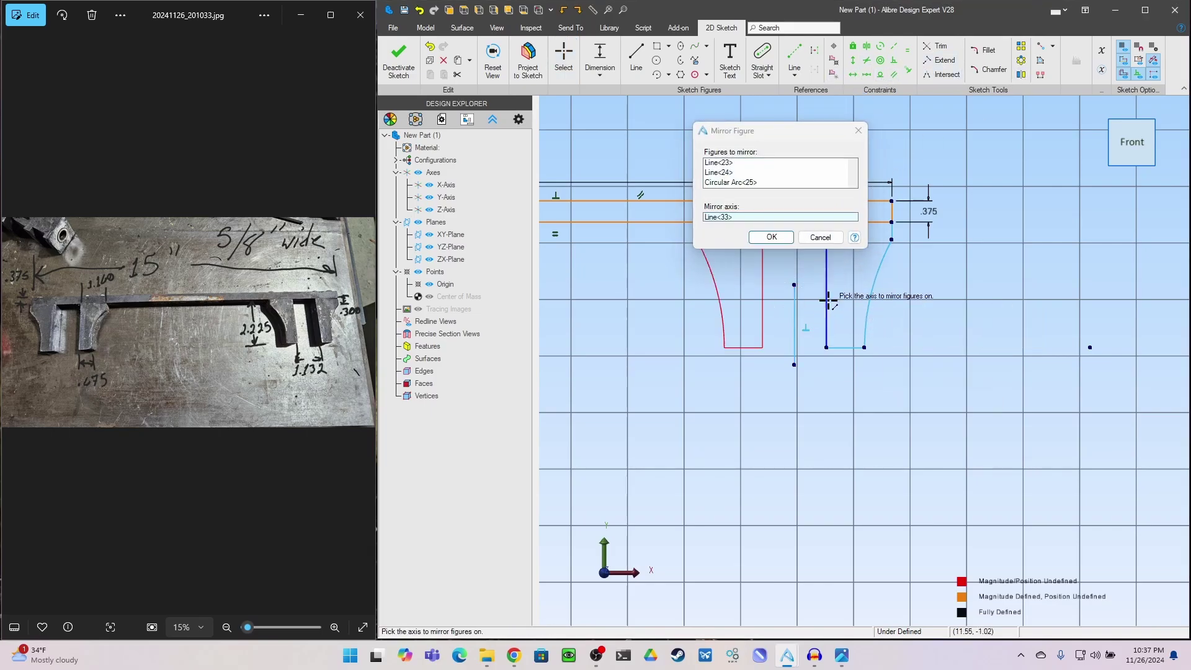
pyautogui.click(772, 238)
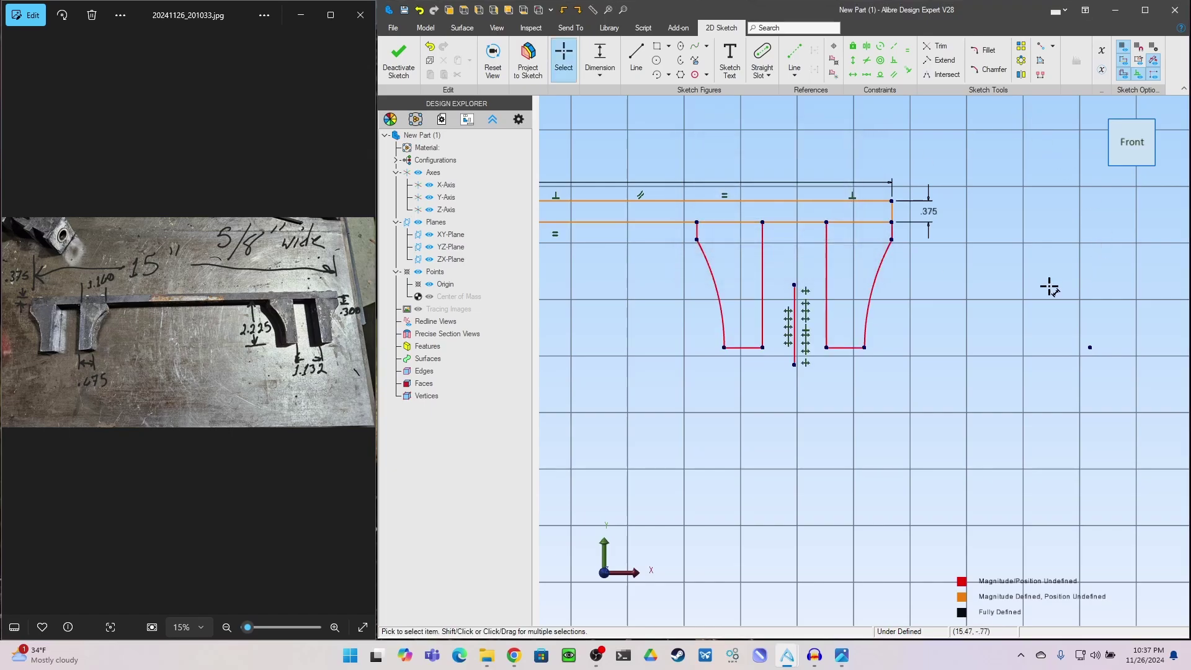
# - Delete the vertical mirror-axis line from the sketch
pyautogui.click(796, 364)
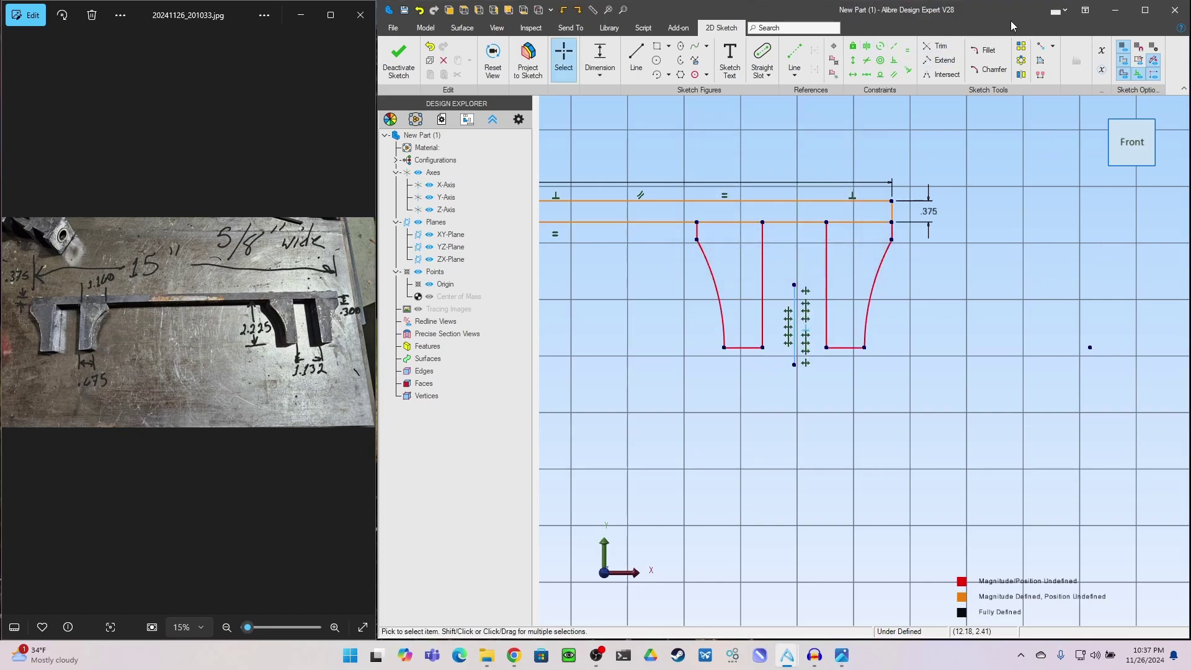
pyautogui.click(1032, 187)
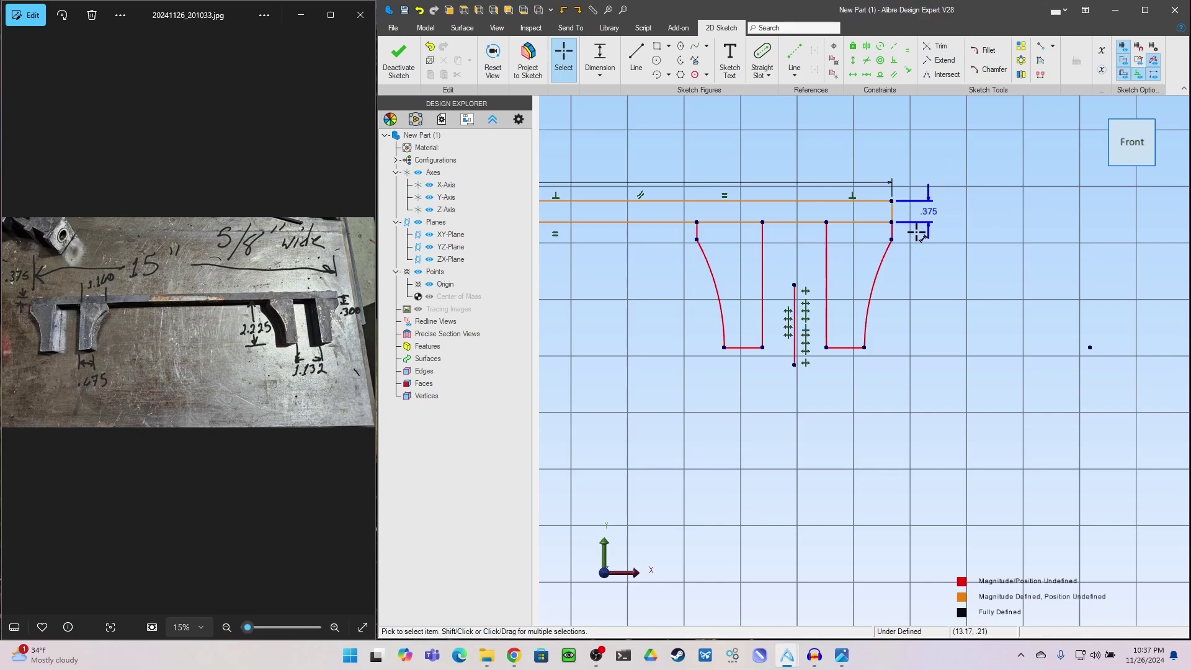
pyautogui.click(796, 309)
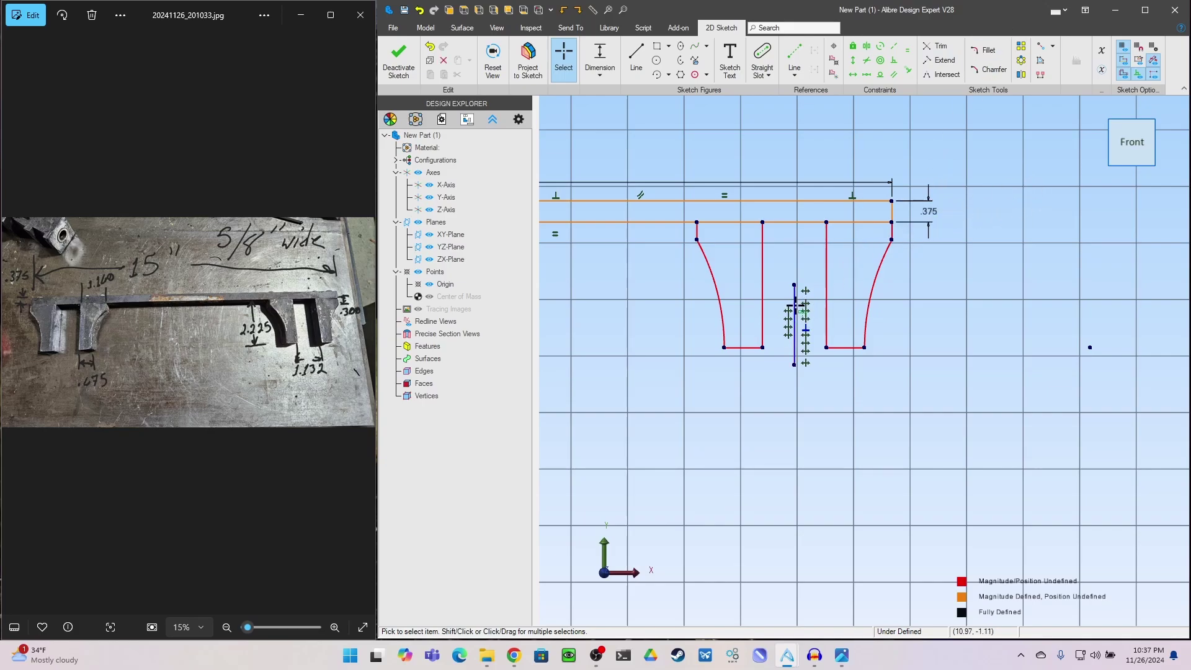
pyautogui.click(785, 305)
pyautogui.click(794, 306)
pyautogui.click(794, 306)
pyautogui.click(794, 306)
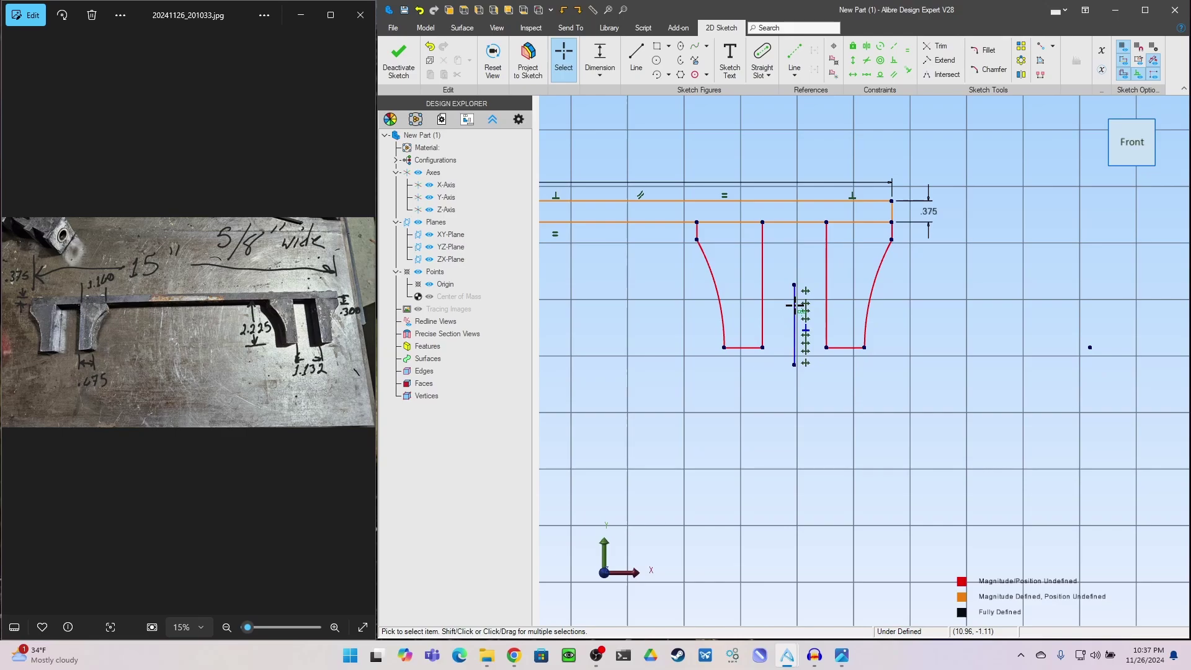
pyautogui.click(935, 46)
# - Trim the top segments spanning the two right tabs, accepting the loss of the constraint
pyautogui.click(794, 307)
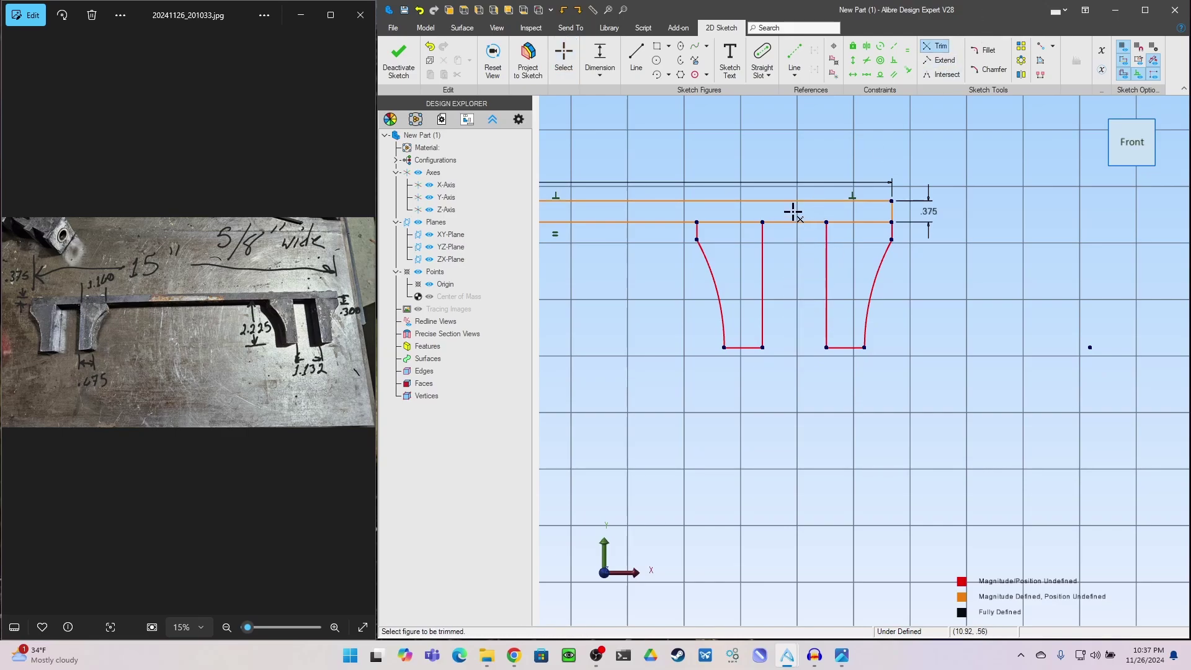
pyautogui.click(866, 225)
pyautogui.click(587, 347)
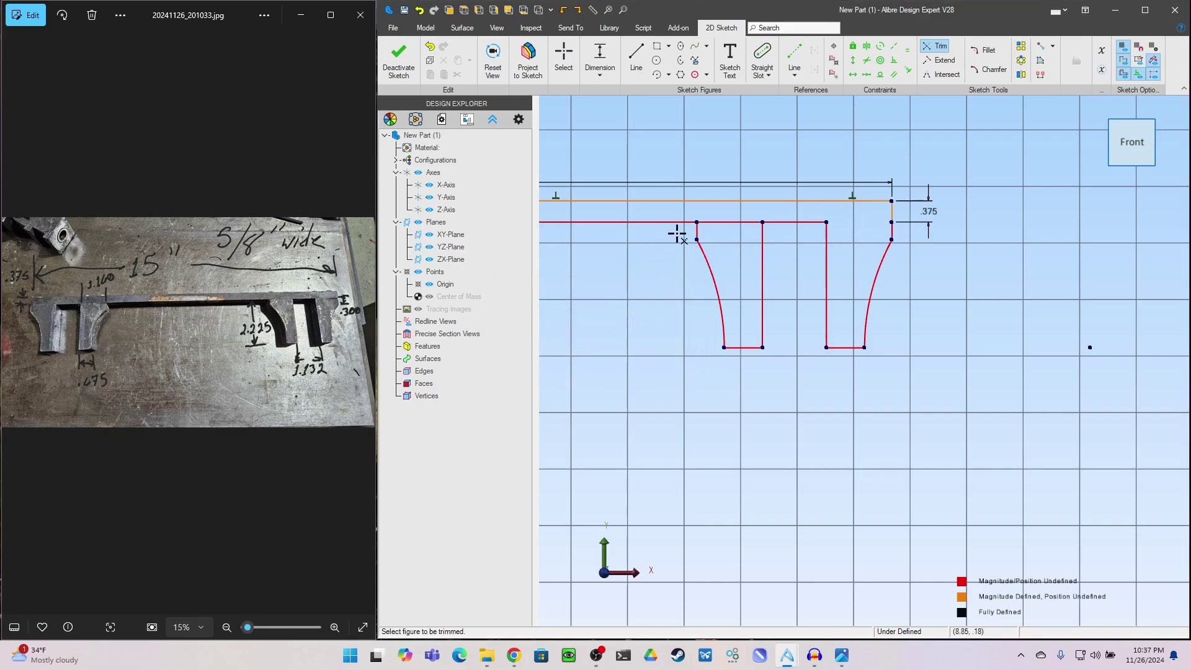
pyautogui.click(719, 224)
# - Trim the top segments spanning the two left tabs so the outline is continuous
pyautogui.scroll(-5, 1082, 231)
pyautogui.scroll(1, 646, 235)
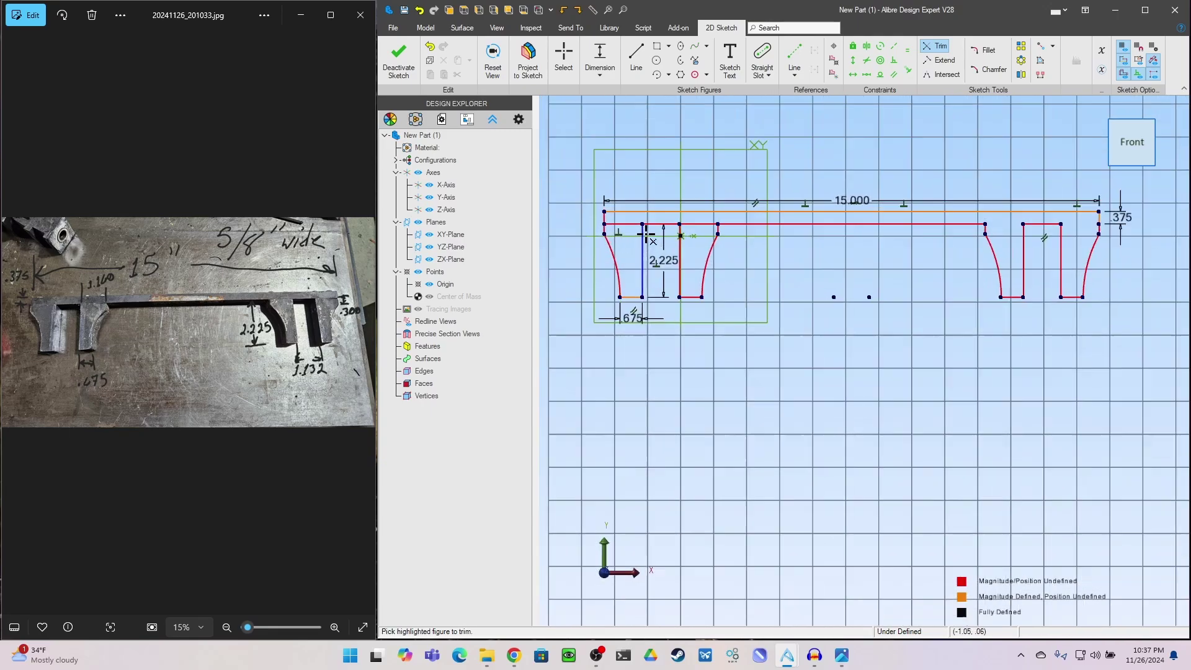
pyautogui.scroll(3, 646, 235)
pyautogui.click(617, 212)
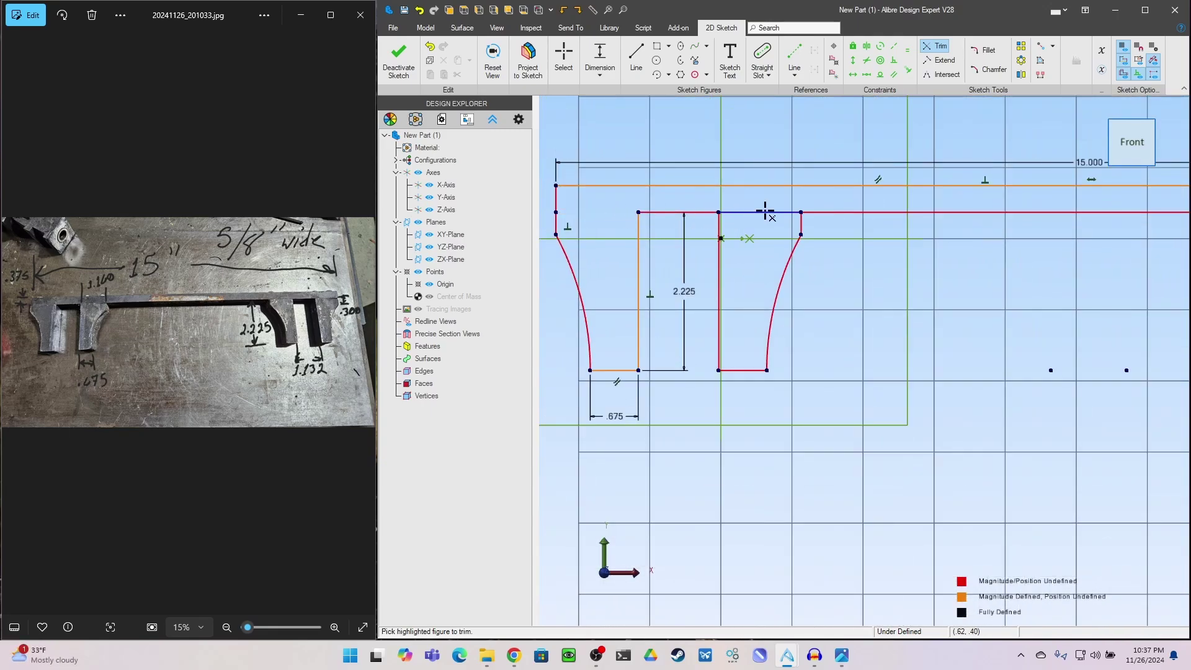
pyautogui.click(765, 212)
pyautogui.scroll(-1, 614, 142)
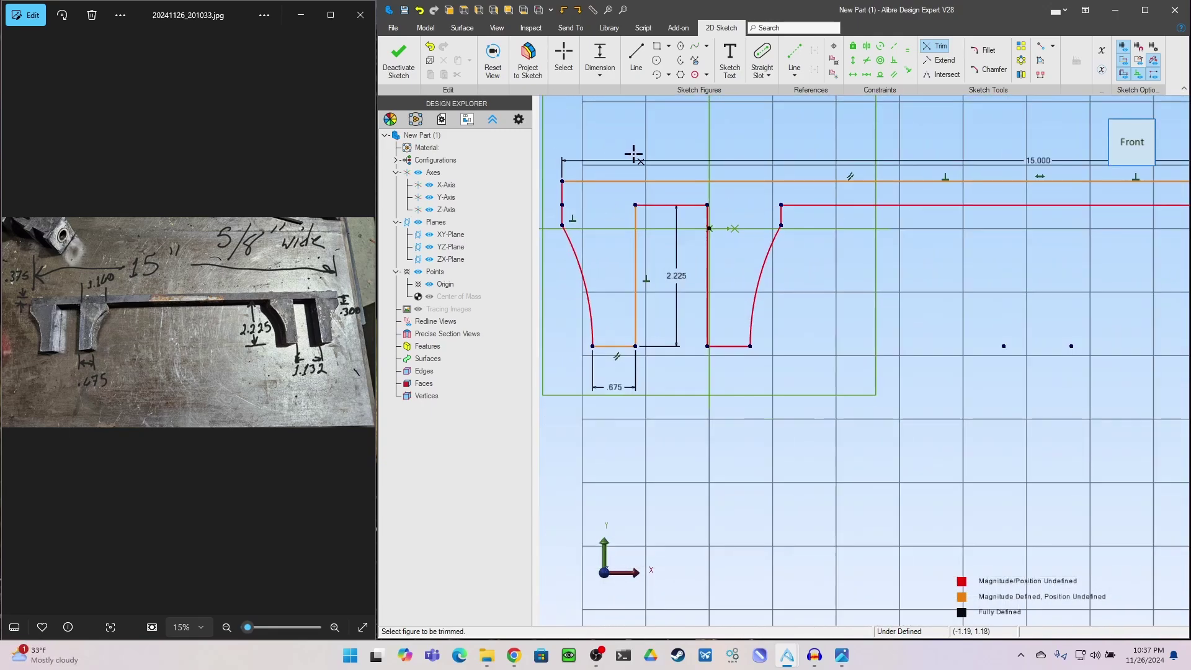
pyautogui.scroll(-2, 634, 154)
pyautogui.scroll(-1, 904, 199)
pyautogui.scroll(-2, 1141, 410)
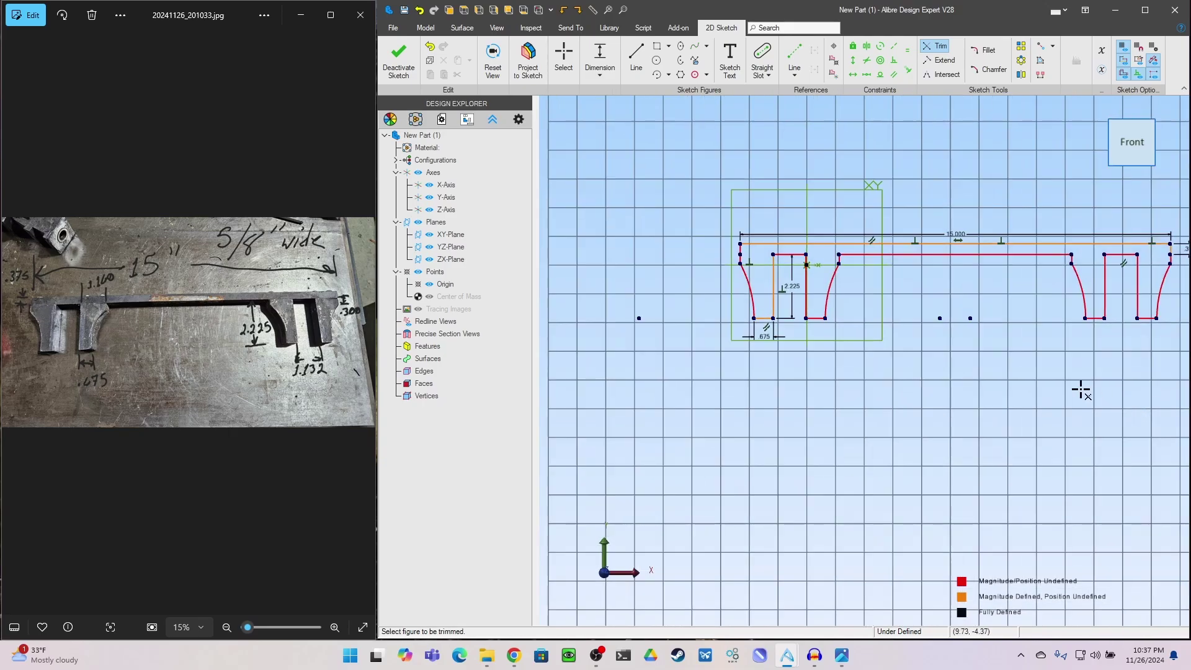
pyautogui.scroll(-1, 615, 283)
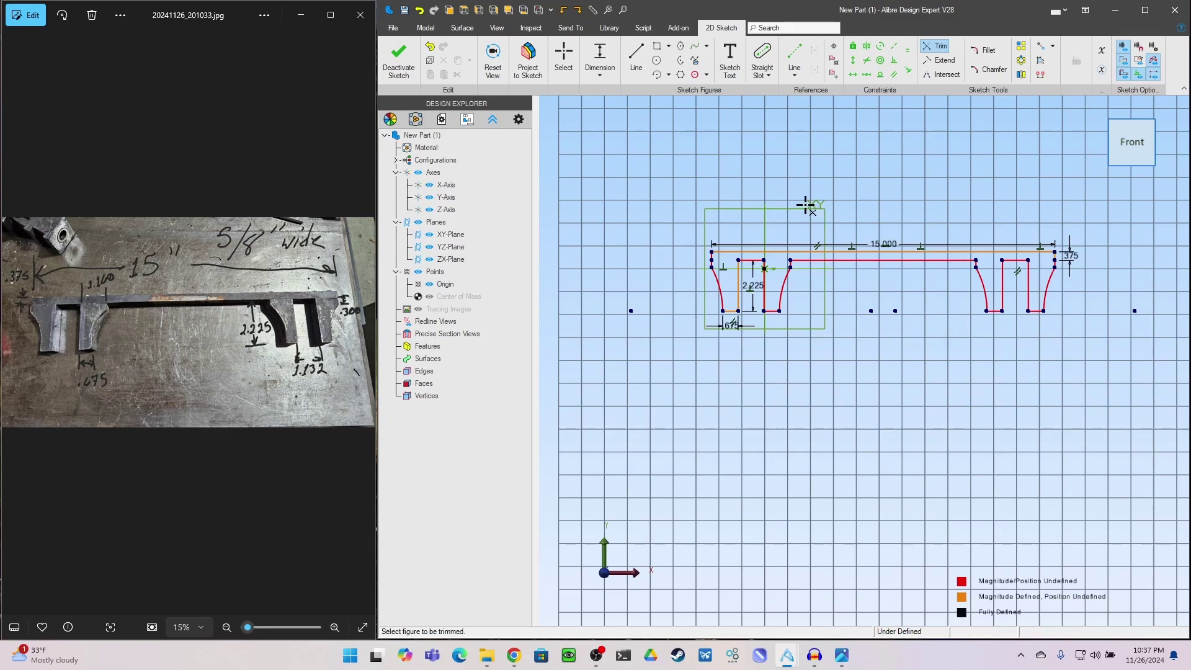
# - Exit the sketch and extrude the beam profile 5/8 in. (.625") into Extrusion<1>
pyautogui.click(402, 63)
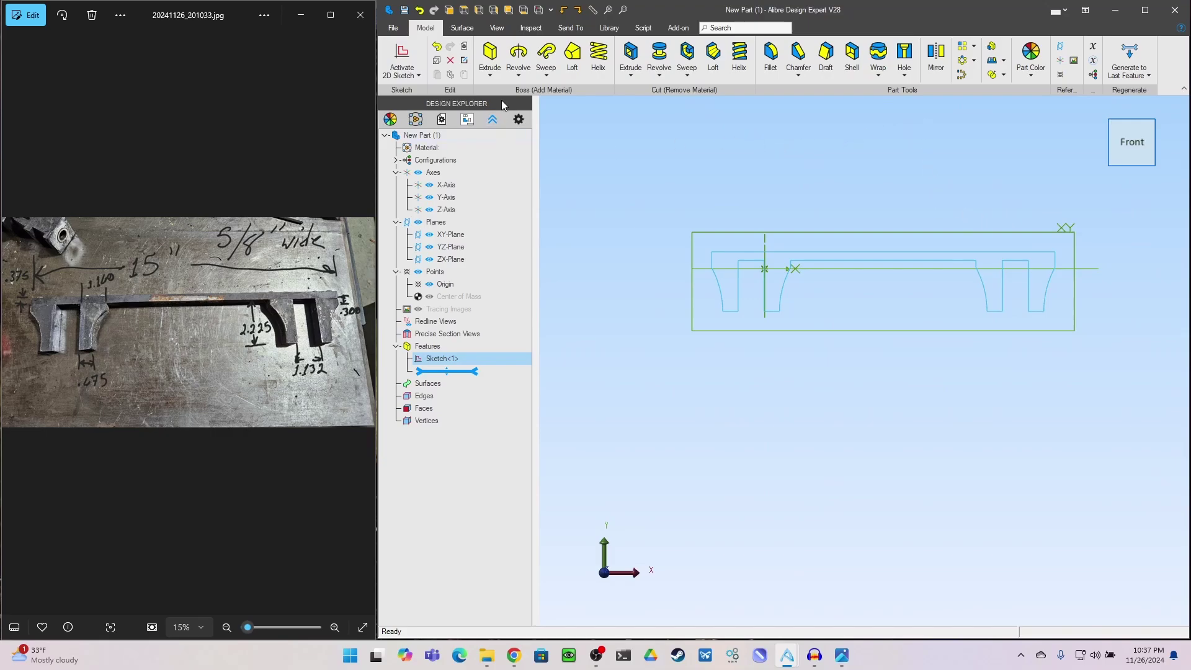
pyautogui.click(496, 65)
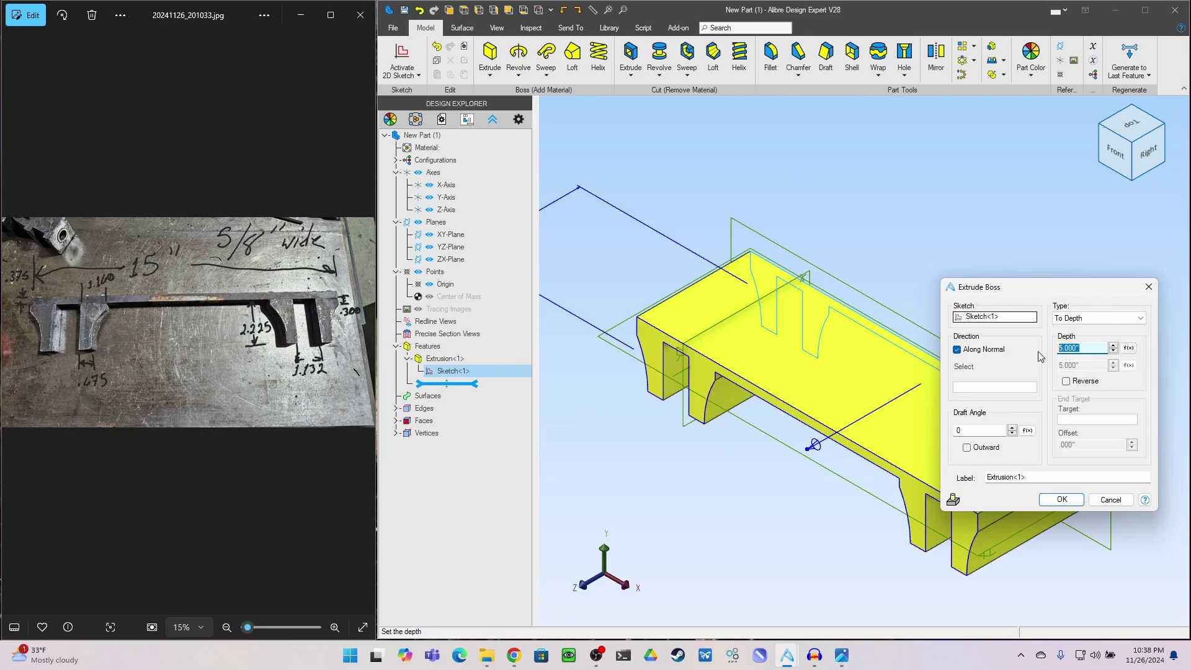
pyautogui.write('5/8')
pyautogui.click(995, 317)
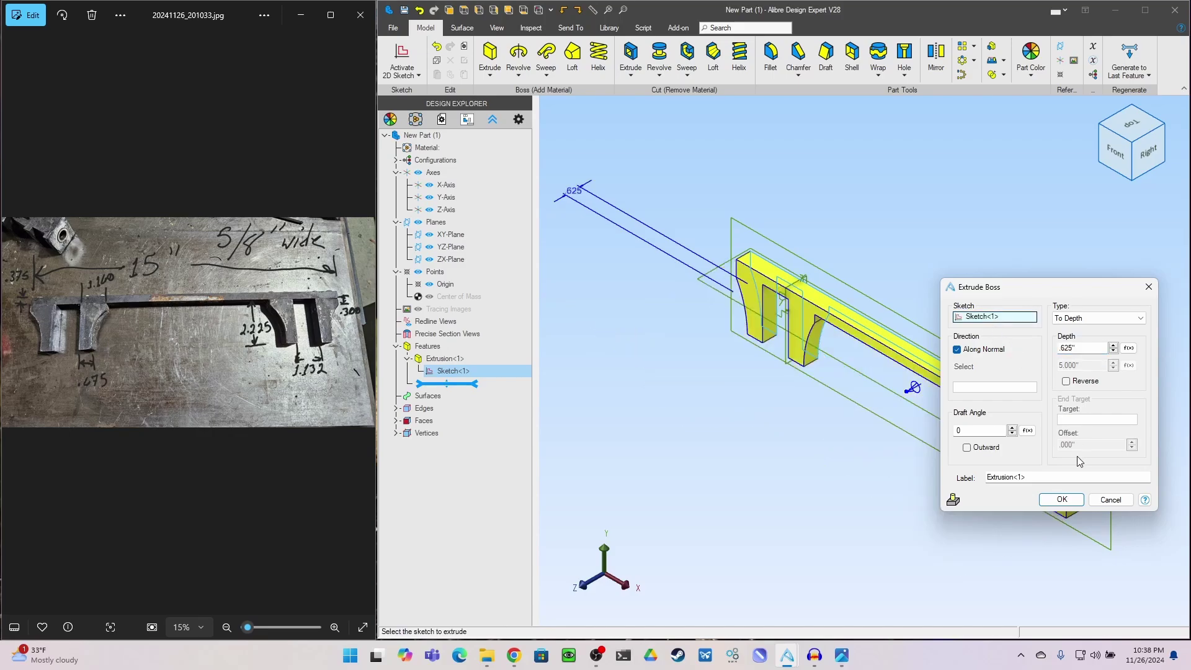
pyautogui.click(1061, 500)
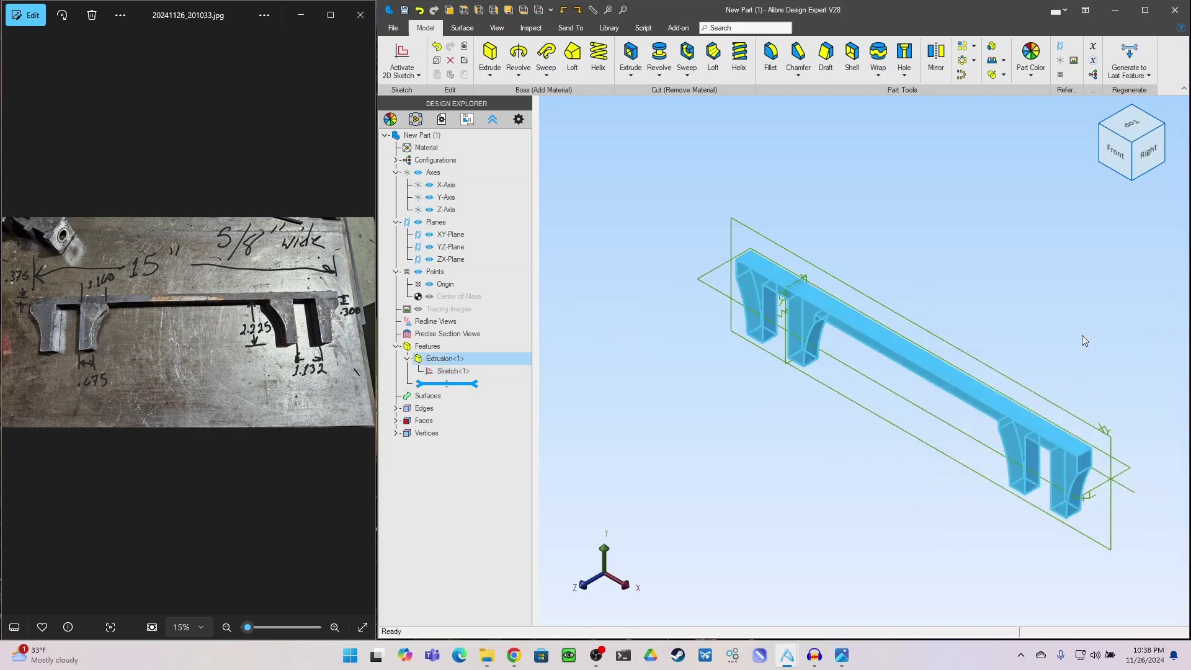
# - Orbit the extruded beam, then show it fitted in the Front view with nothing selected
pyautogui.click(1116, 153)
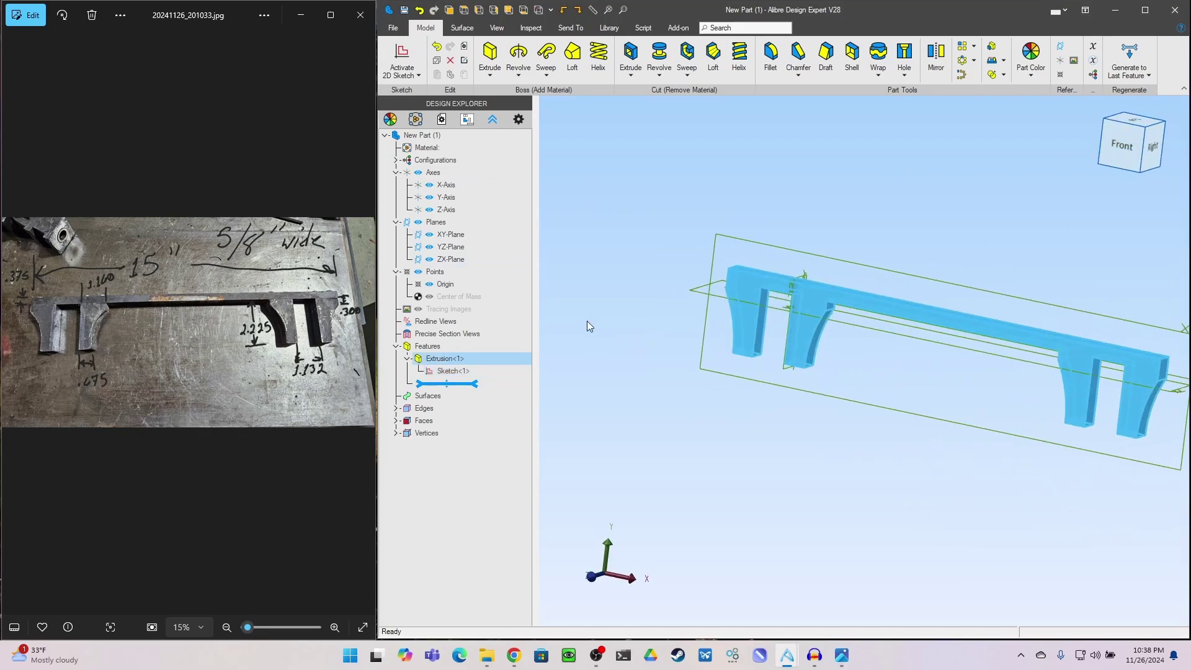
pyautogui.scroll(-3, 613, 314)
pyautogui.moveTo(1111, 149)
pyautogui.mouseDown()
pyautogui.moveTo(1093, 146)
pyautogui.moveTo(1104, 149)
pyautogui.mouseUp()
pyautogui.click(1103, 149)
pyautogui.click(1139, 151)
pyautogui.click(871, 196)
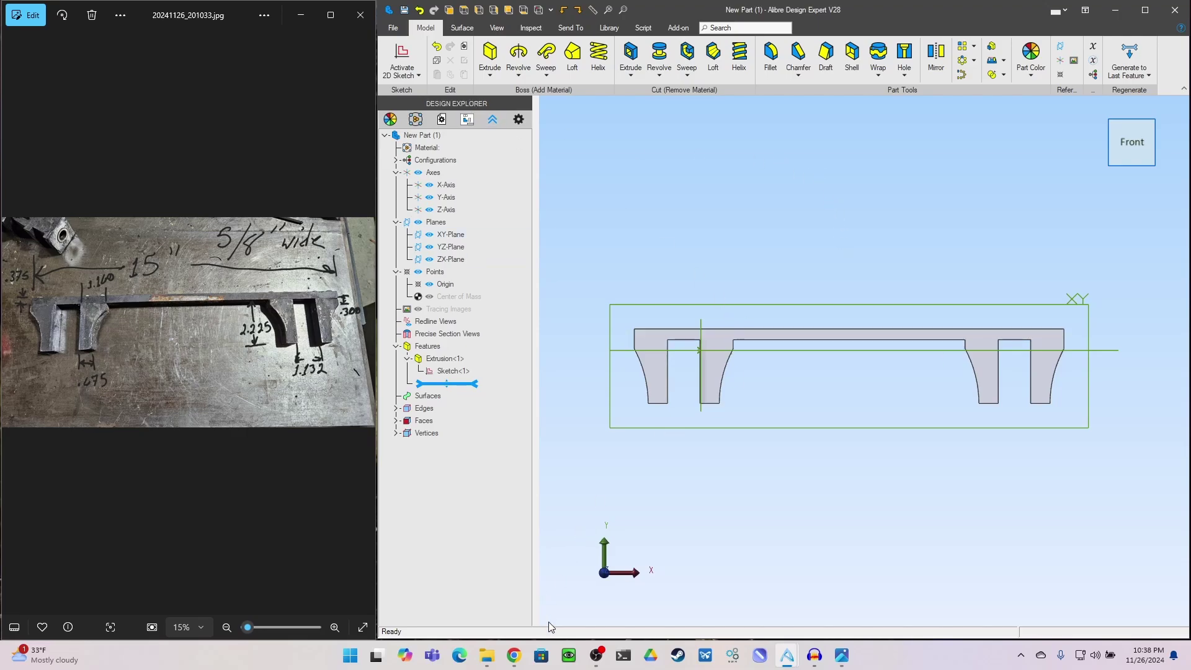
# - Bring the OBS Studio window to the front from the taskbar
pyautogui.click(597, 655)
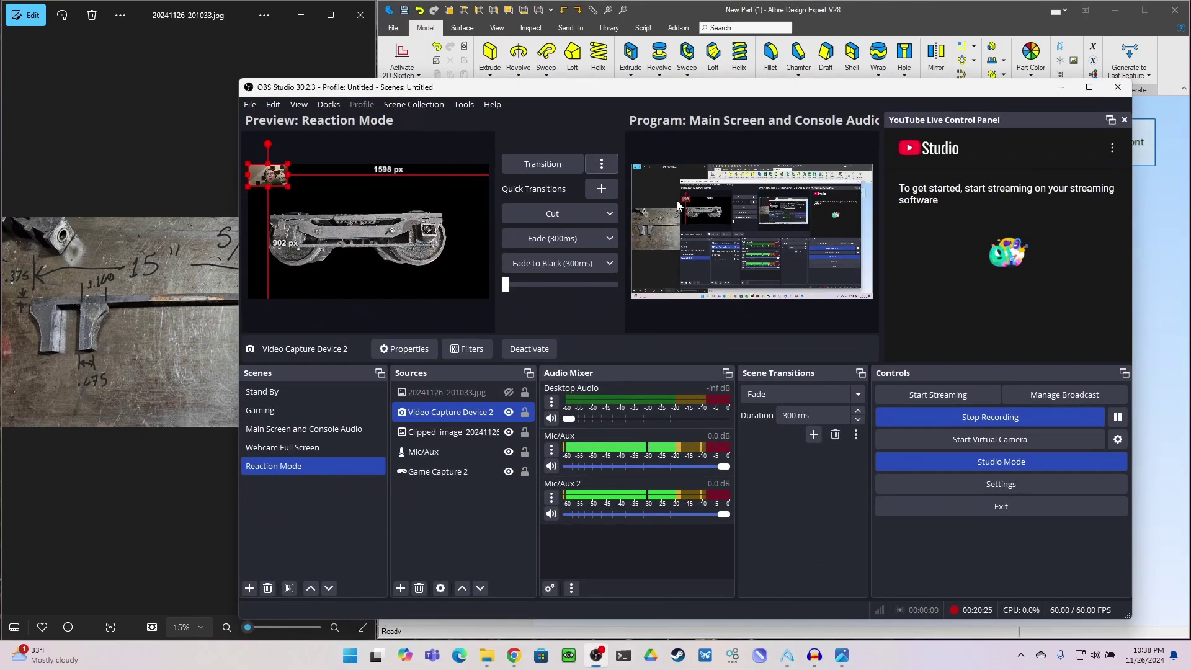